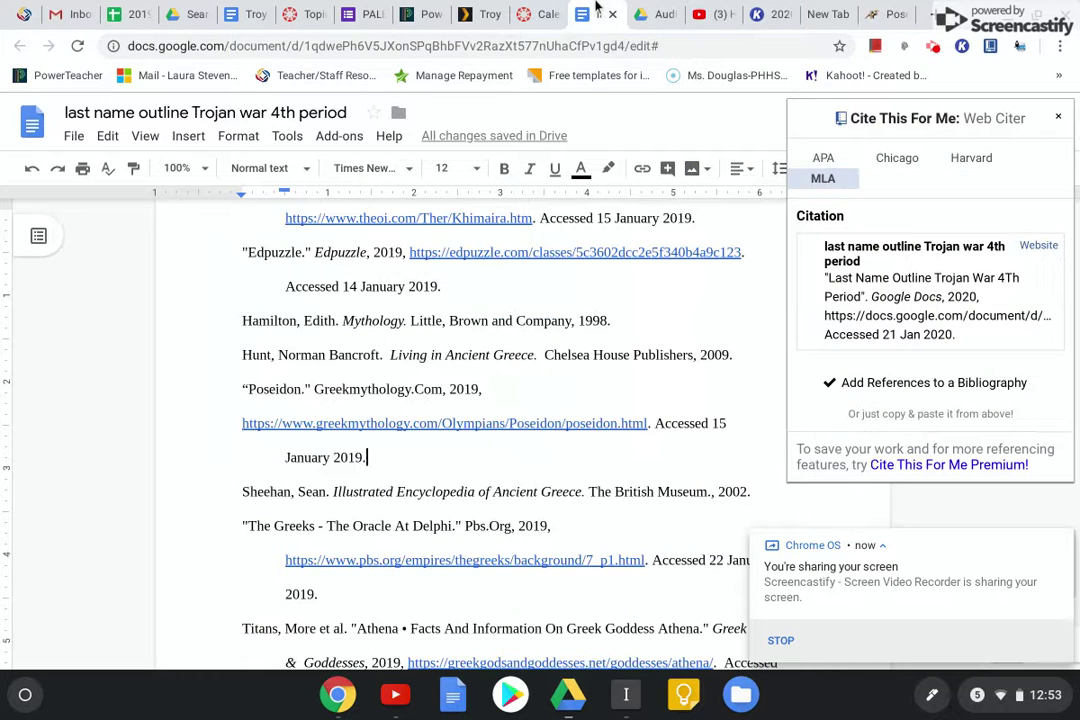
# Go to the beginning of the Trojan war outline document and highlight its four-line MLA heading.
pyautogui.click(599, 14)
pyautogui.scroll(1, 611, 602)
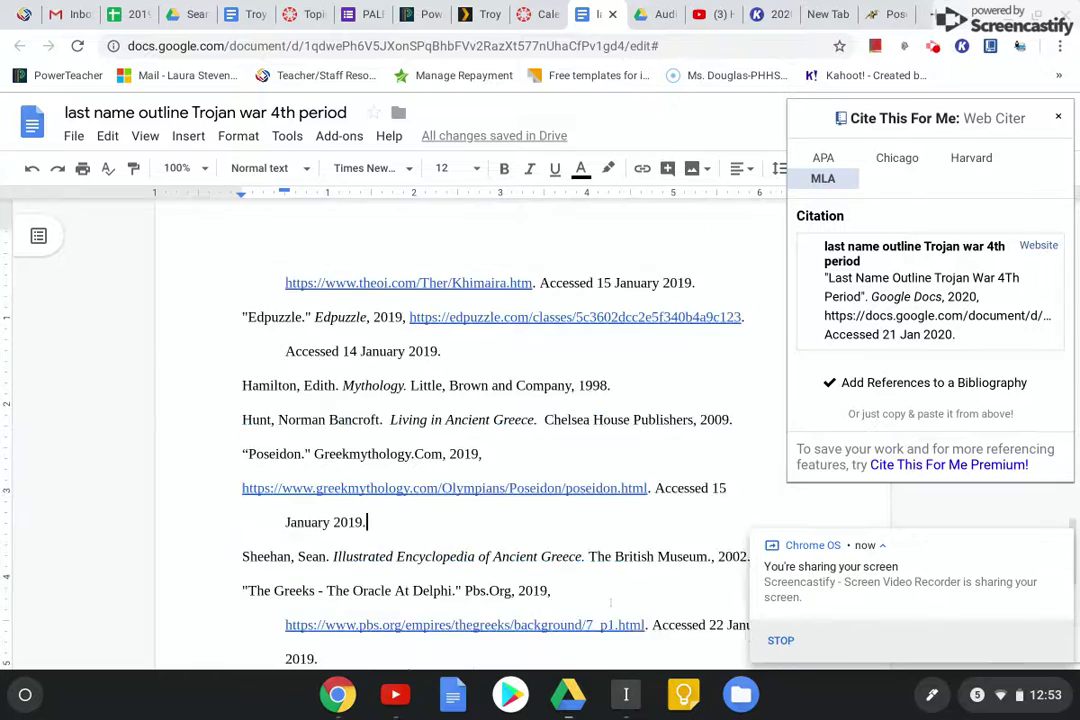
pyautogui.scroll(6, 611, 602)
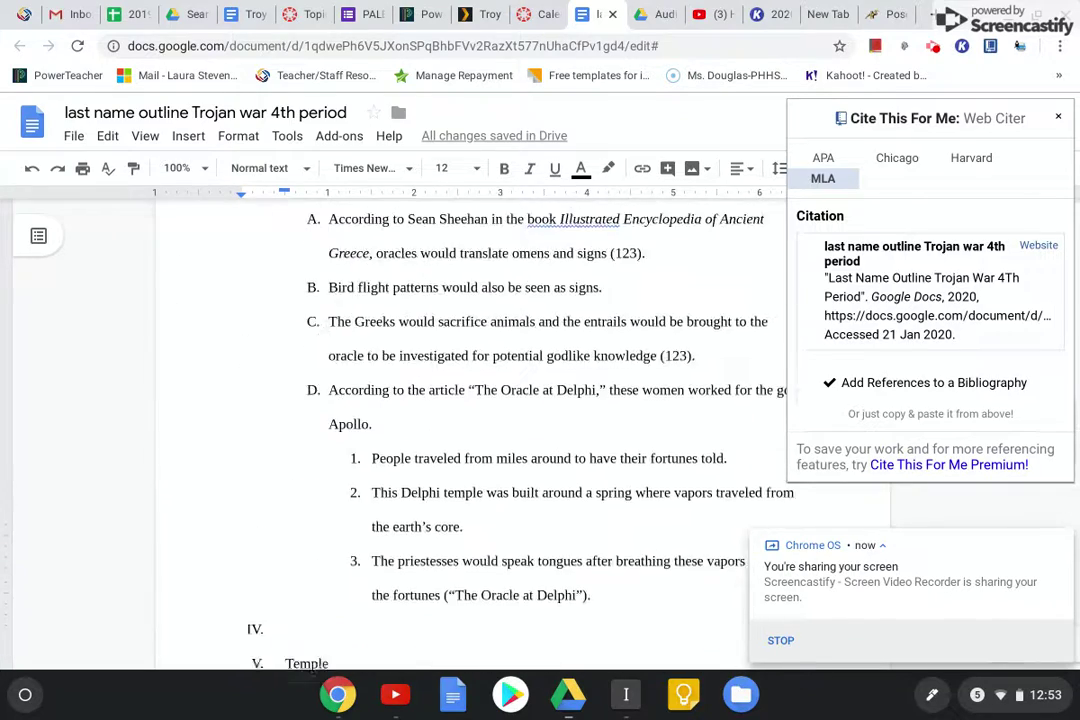
pyautogui.scroll(10, 470, 430)
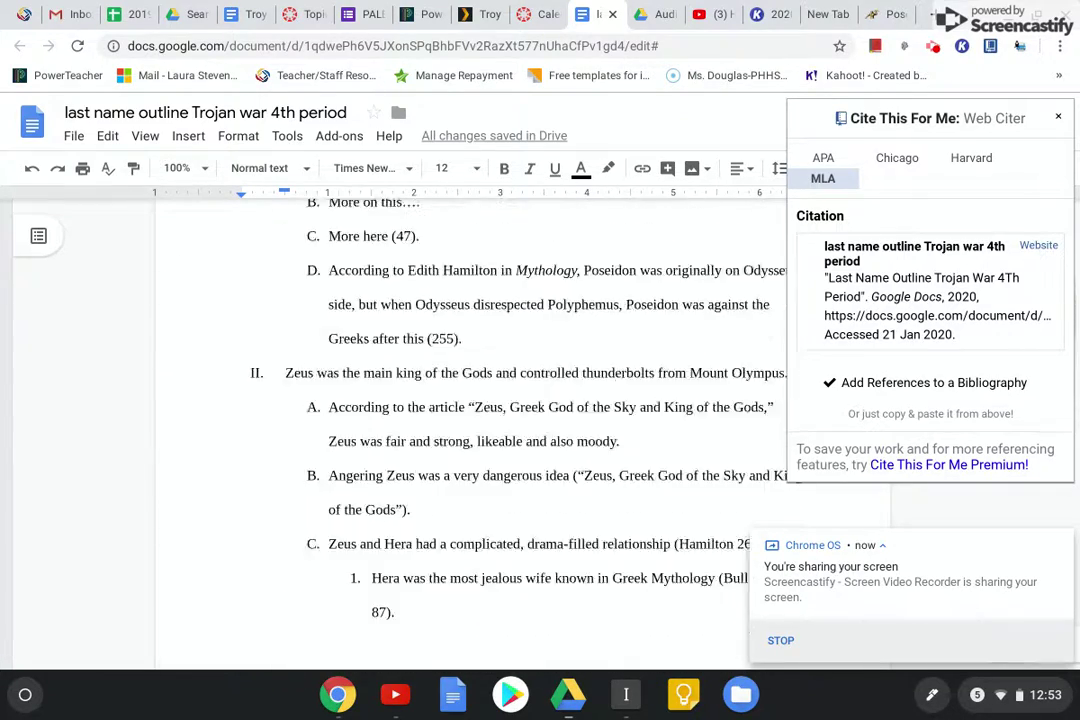
pyautogui.scroll(5, 470, 430)
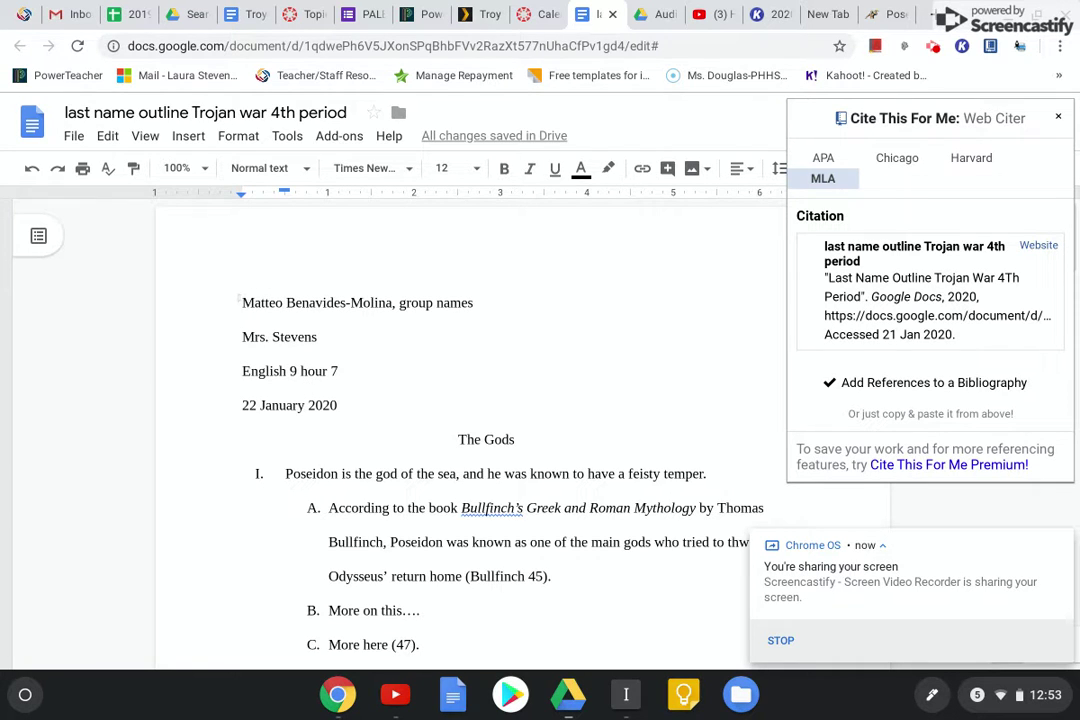
pyautogui.moveTo(240, 298); pyautogui.dragTo(354, 398)
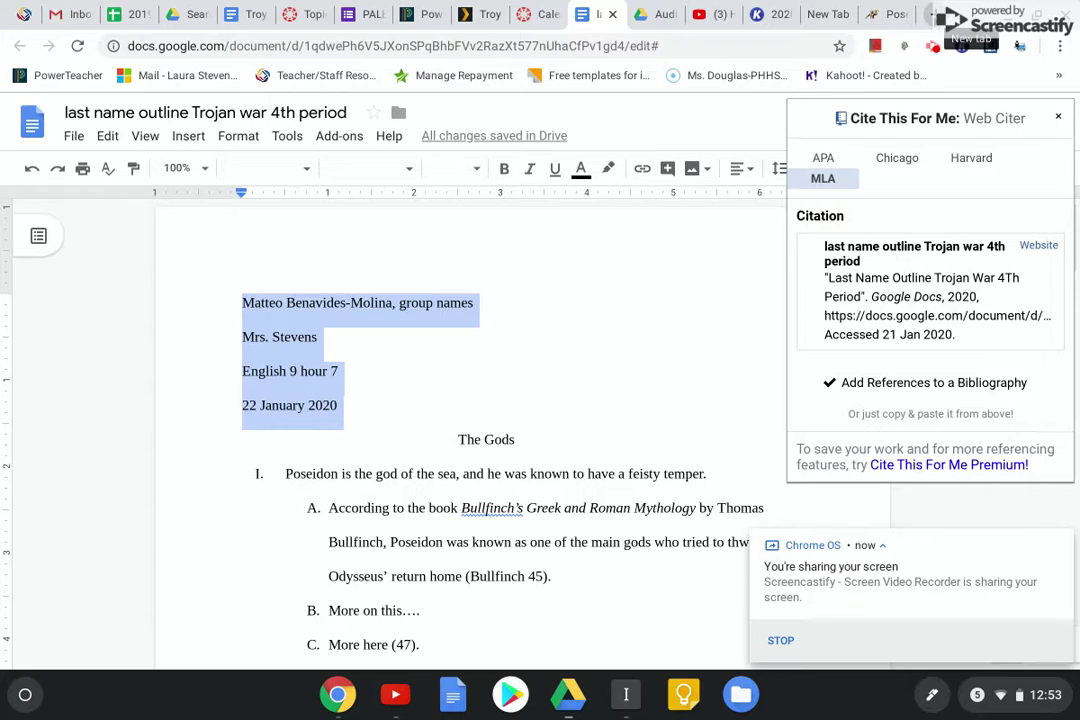
pyautogui.click(383, 372)
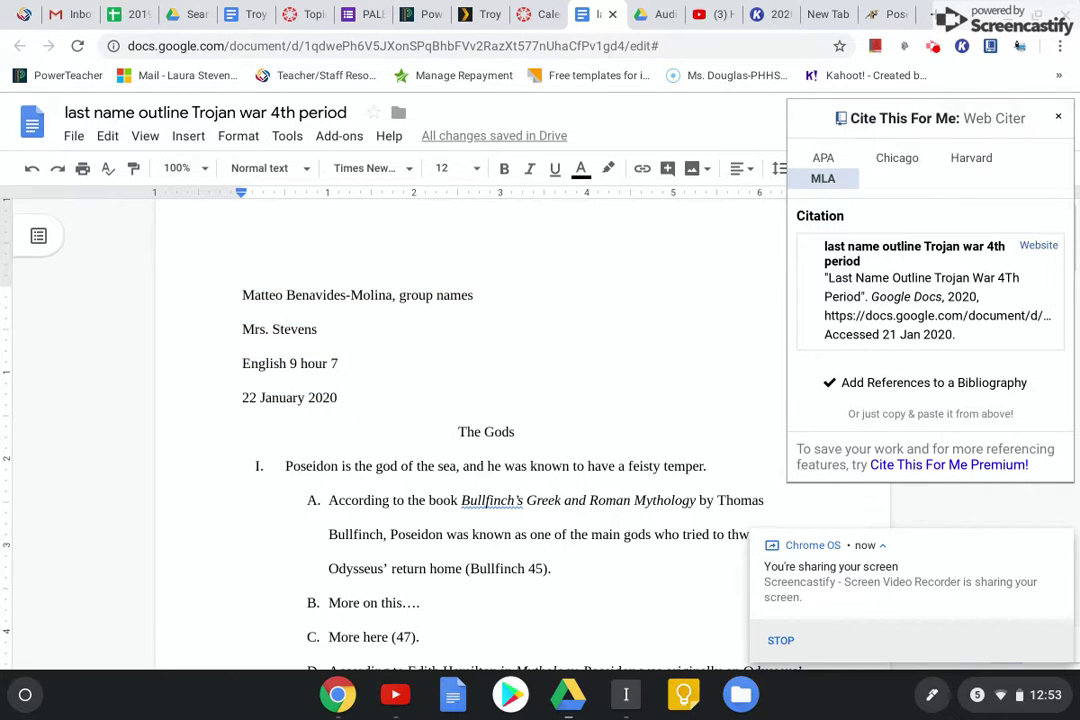
# Examine the teacher, class and date lines of the heading one by one, highlighting part of the date.
pyautogui.click(258, 329)
pyautogui.click(293, 367)
pyautogui.doubleClick(334, 364)
pyautogui.press('Down')
pyautogui.hotkey('shift', 'Left')
pyautogui.hotkey('shift', 'Left')
pyautogui.hotkey('shift', 'Left')
pyautogui.hotkey('shift', 'Left')
pyautogui.hotkey('shift', 'Left')
pyautogui.hotkey('shift', 'Left')
pyautogui.hotkey('shift', 'Left')
pyautogui.hotkey('shift', 'Left')
pyautogui.hotkey('shift', 'Left')
pyautogui.hotkey('shift', 'Left')
pyautogui.hotkey('shift', 'Left')
pyautogui.hotkey('shift', 'Left')
pyautogui.hotkey('shift', 'Left')
pyautogui.hotkey('shift', 'Left')
pyautogui.hotkey('shift', 'Left')
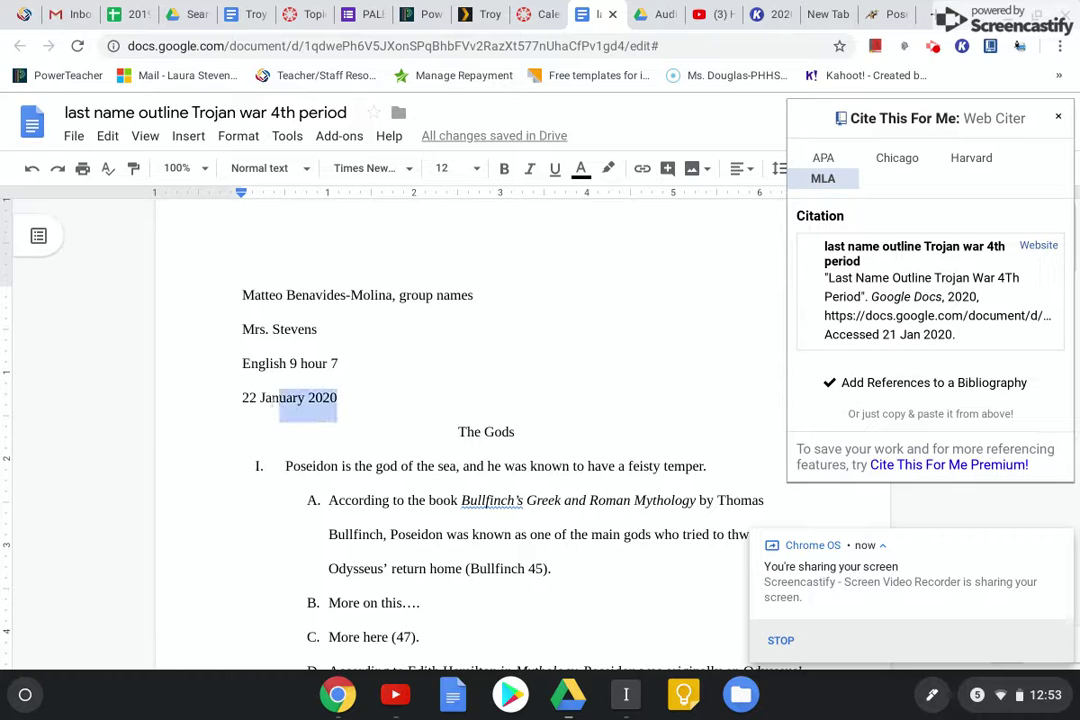
pyautogui.click(329, 431)
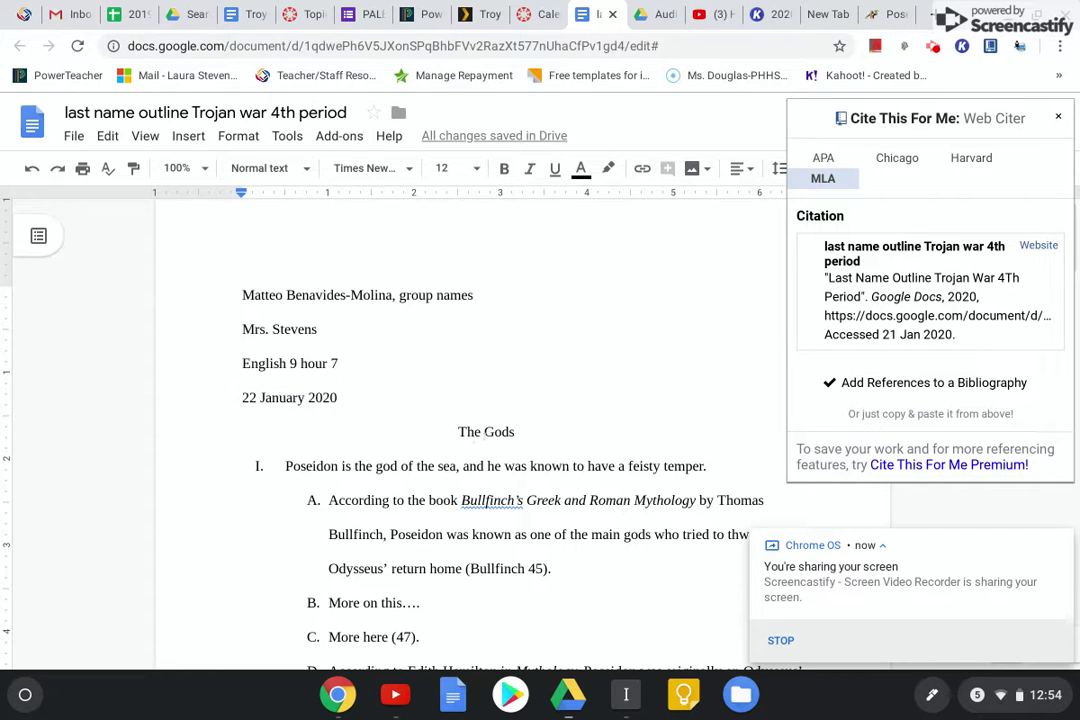
# Review the outline's title and first main point, and close the Cite This For Me citation panel.
pyautogui.click(494, 431)
pyautogui.click(286, 466)
pyautogui.scroll(-2, 470, 430)
pyautogui.scroll(2, 460, 420)
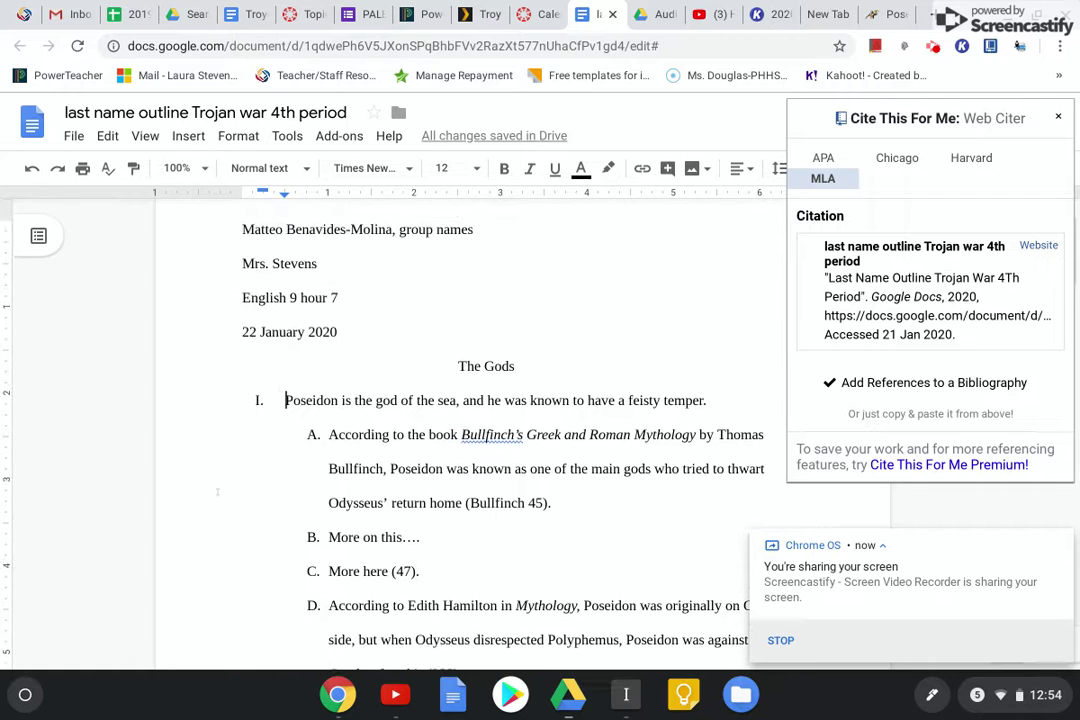
pyautogui.scroll(-1, 460, 420)
pyautogui.scroll(-1, 198, 422)
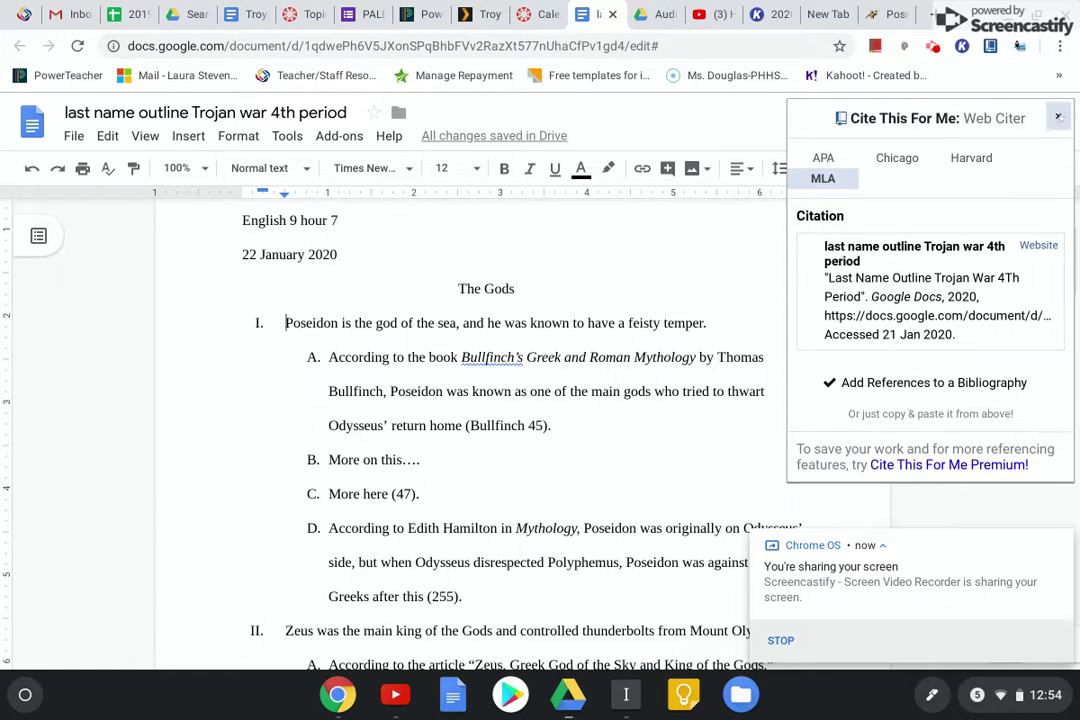
pyautogui.click(1057, 117)
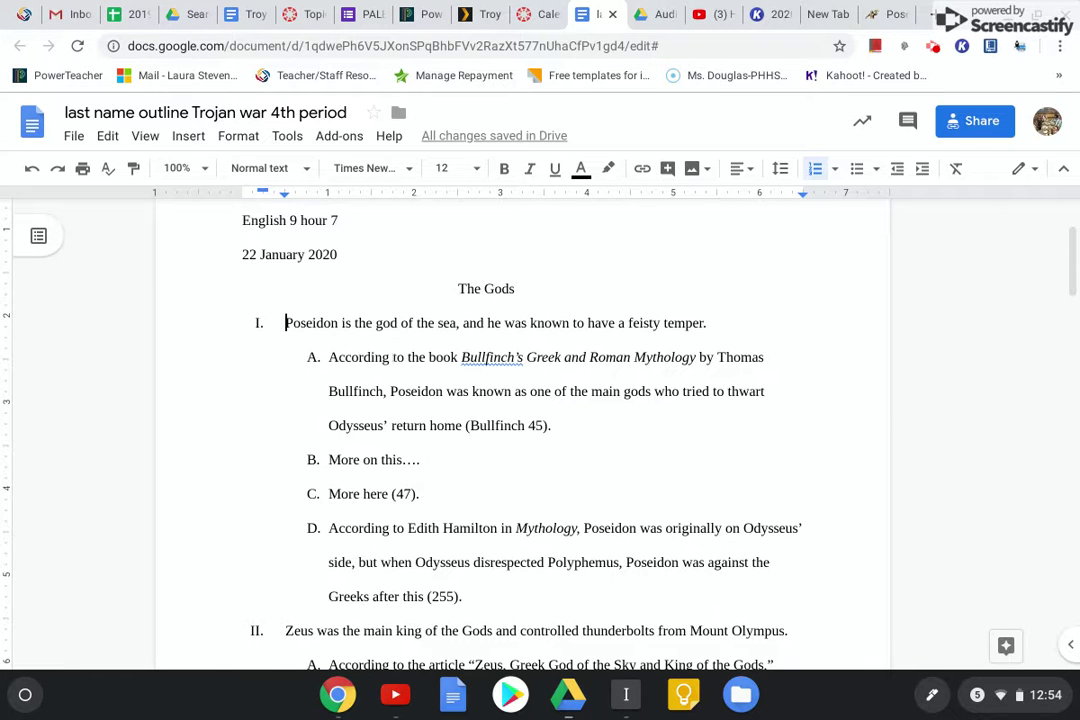
# Highlight the Bullfinch book attribution in point A and the page number cited in point C of the Poseidon section.
pyautogui.scroll(-1, 250, 393)
pyautogui.scroll(1, 254, 426)
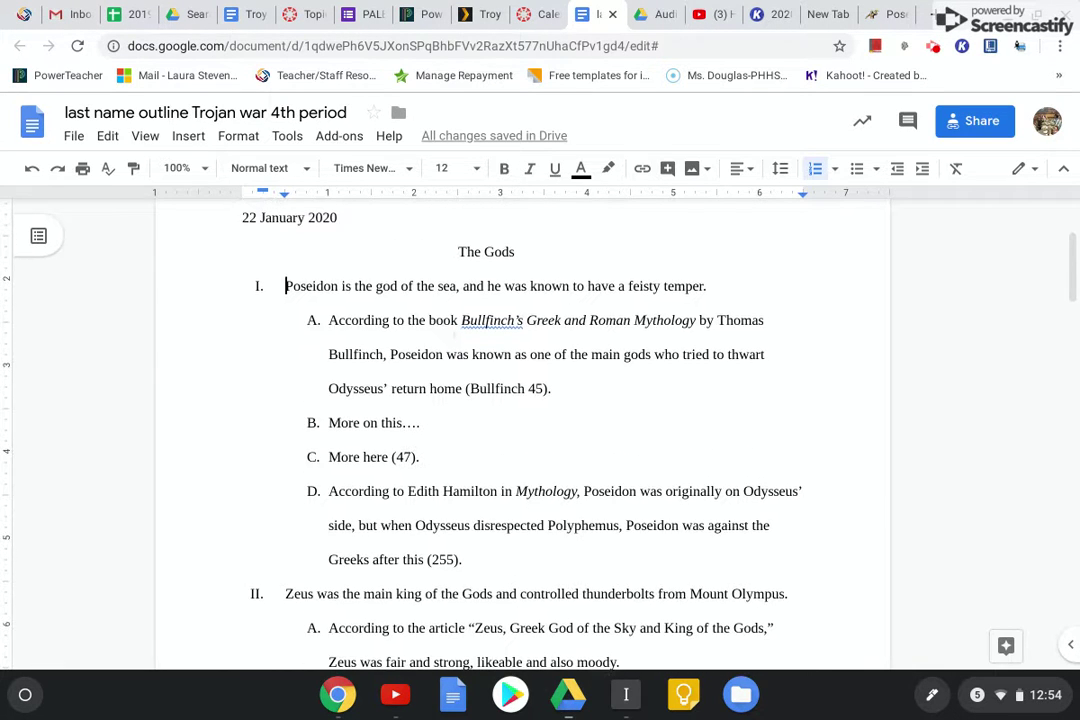
pyautogui.click(462, 320)
pyautogui.moveTo(461, 320); pyautogui.dragTo(555, 388)
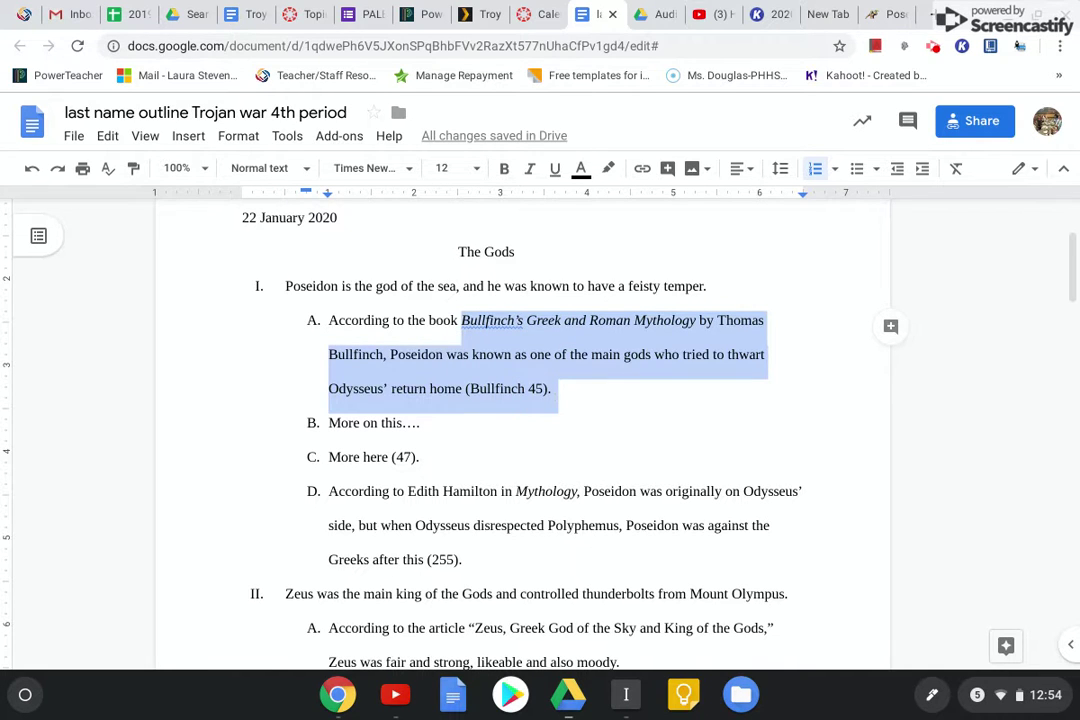
pyautogui.moveTo(555, 388); pyautogui.dragTo(565, 388)
pyautogui.click(461, 320)
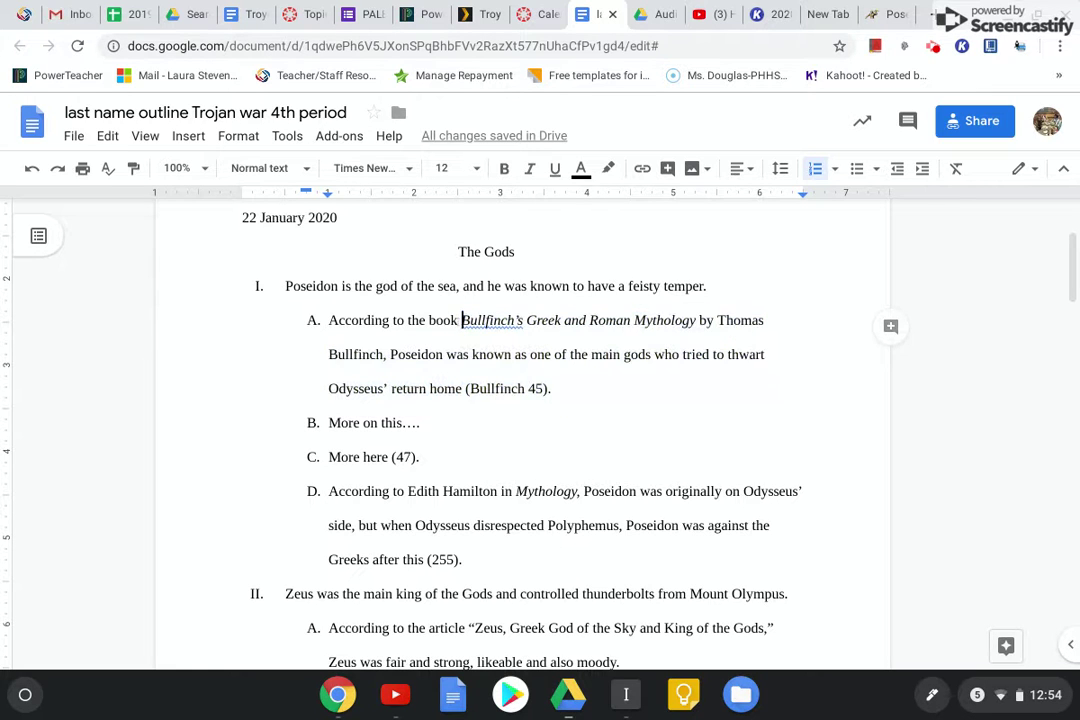
pyautogui.moveTo(461, 320); pyautogui.dragTo(764, 355)
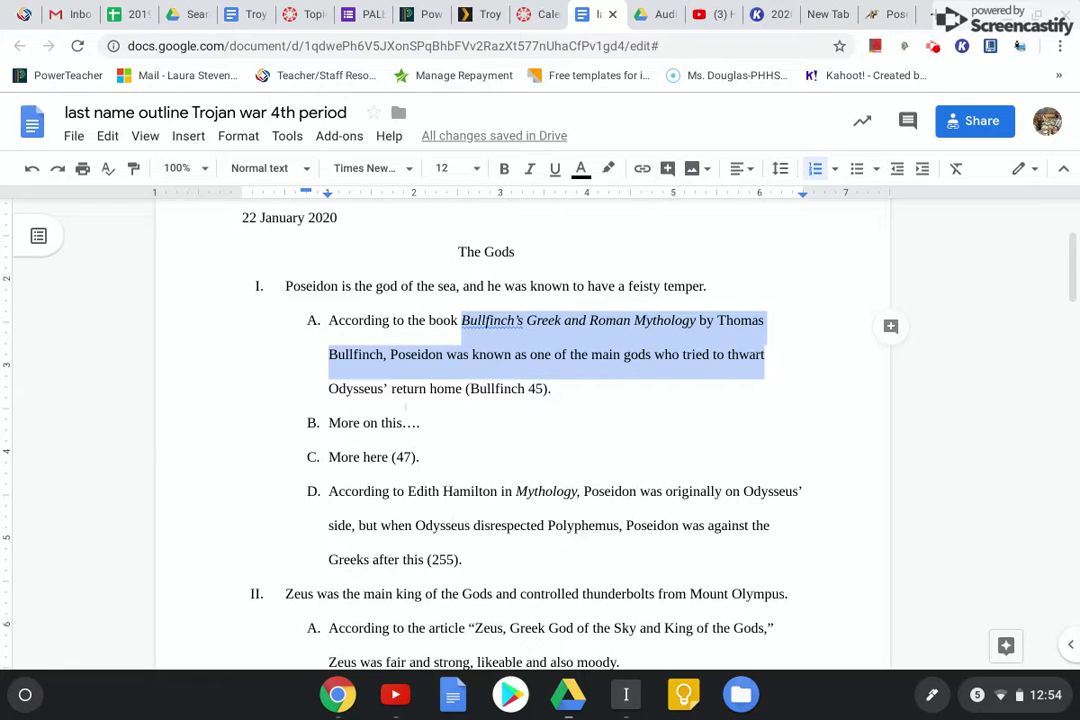
pyautogui.click(393, 456)
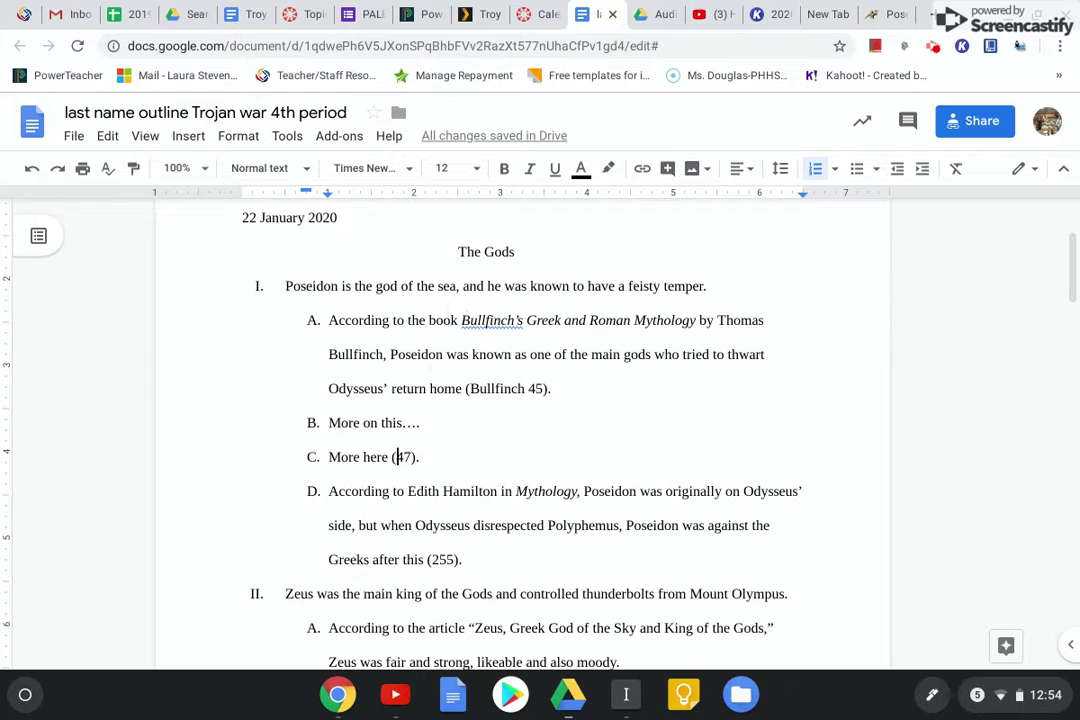
pyautogui.doubleClick(401, 457)
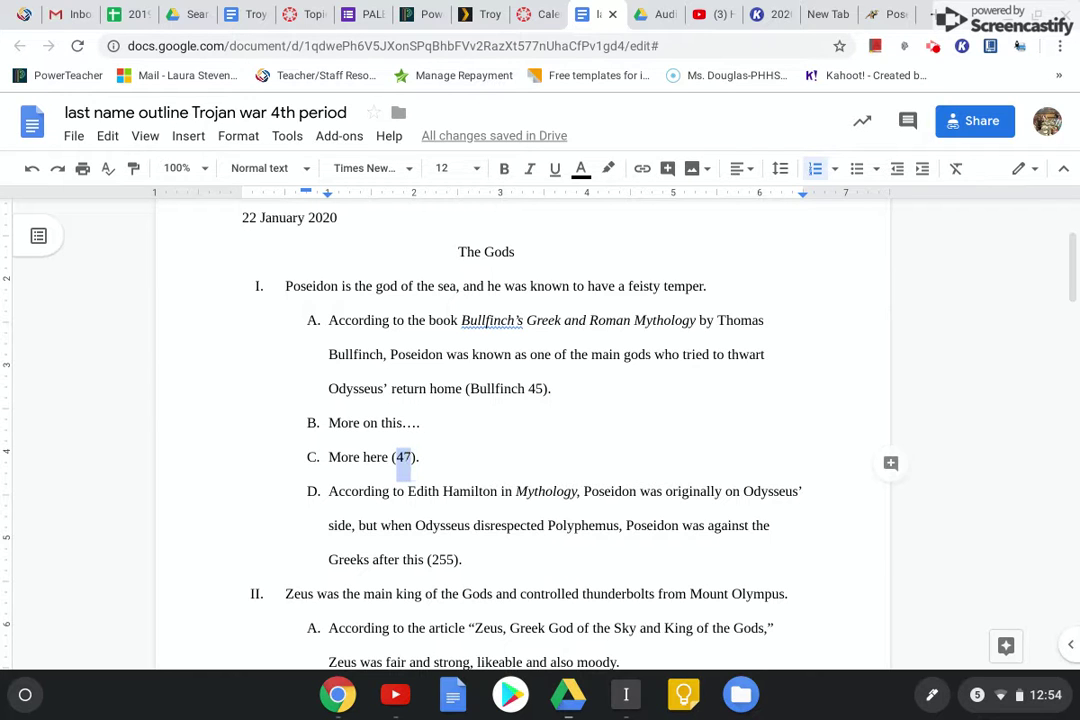
pyautogui.click(399, 455)
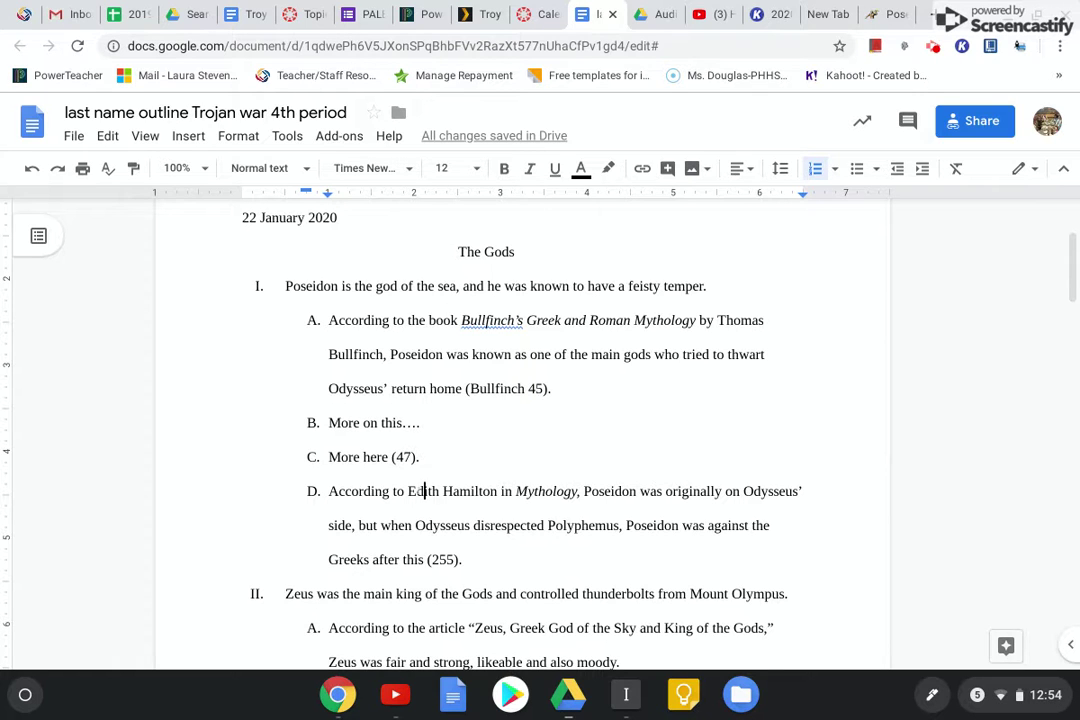
# Highlight the author and book title "Edith Hamilton in Mythology" in Poseidon point D and locate its page citation.
pyautogui.moveTo(424, 491); pyautogui.dragTo(570, 495)
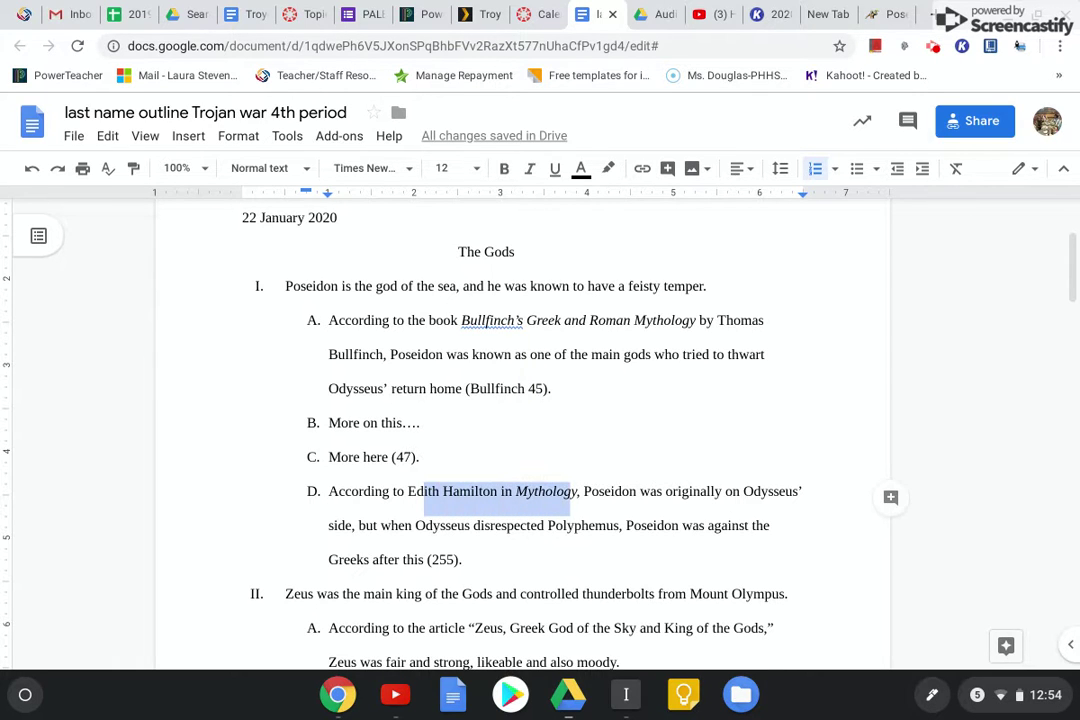
pyautogui.scroll(2, 433, 414)
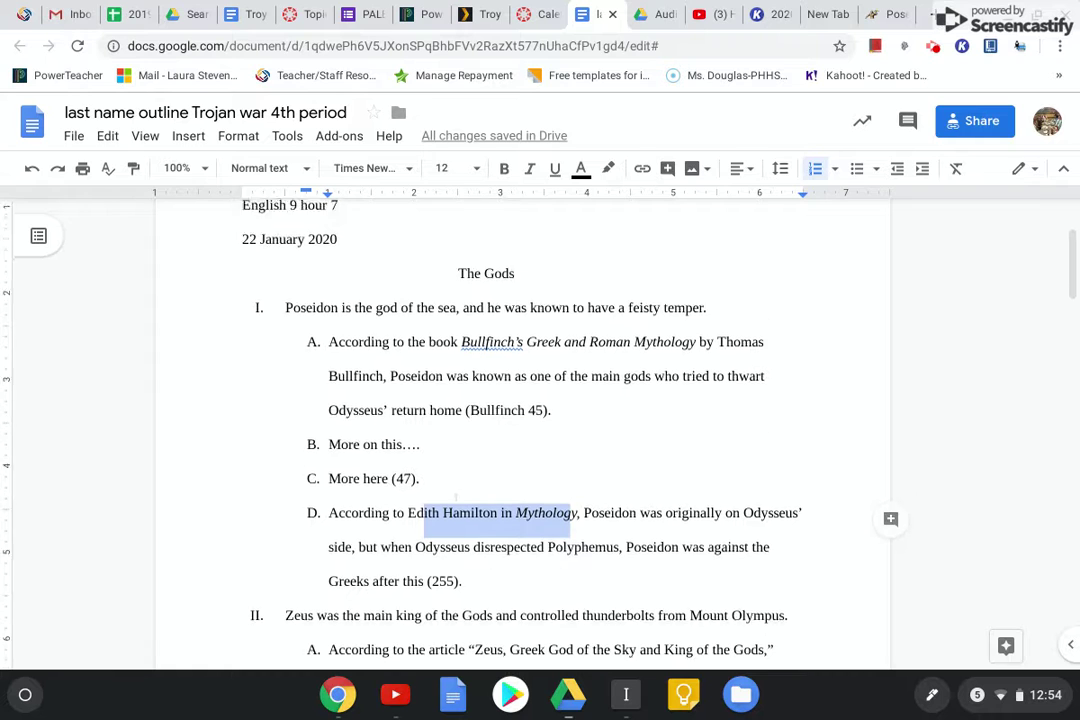
pyautogui.scroll(-3, 433, 414)
pyautogui.scroll(-1, 522, 430)
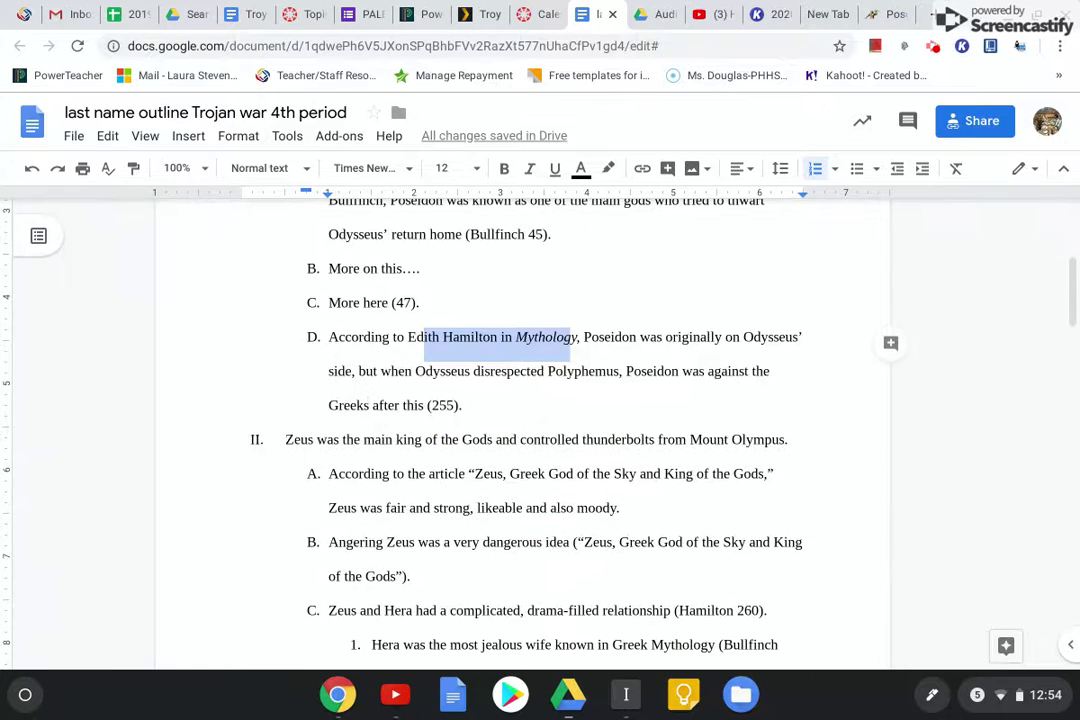
pyautogui.moveTo(407, 337); pyautogui.dragTo(580, 337)
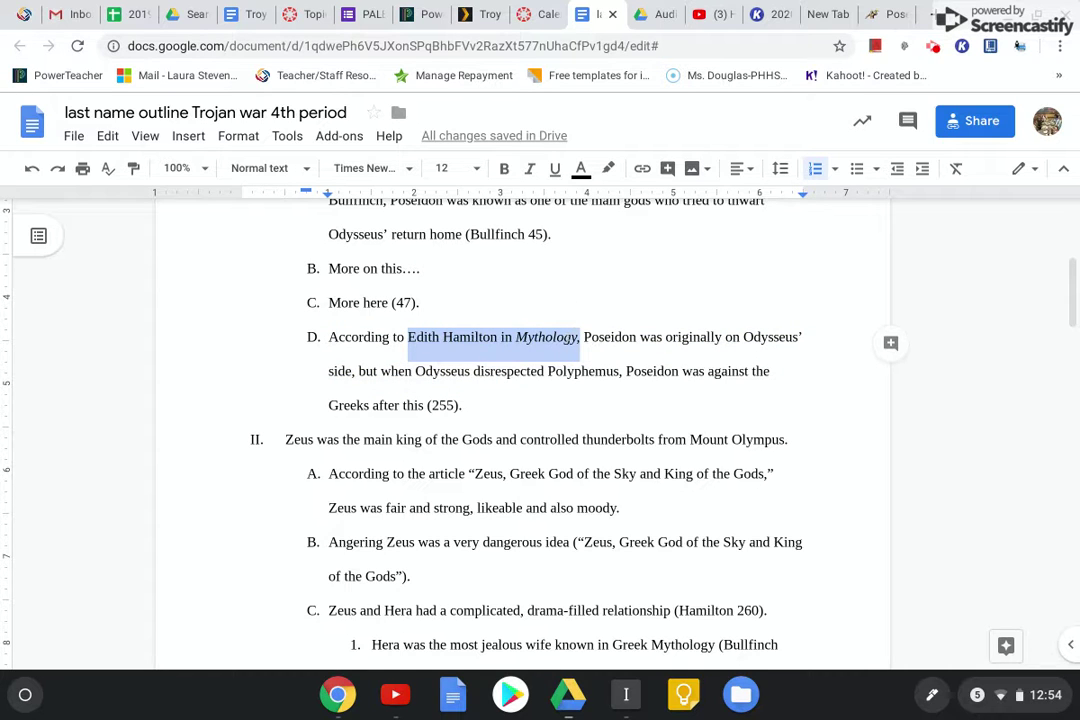
pyautogui.click(456, 404)
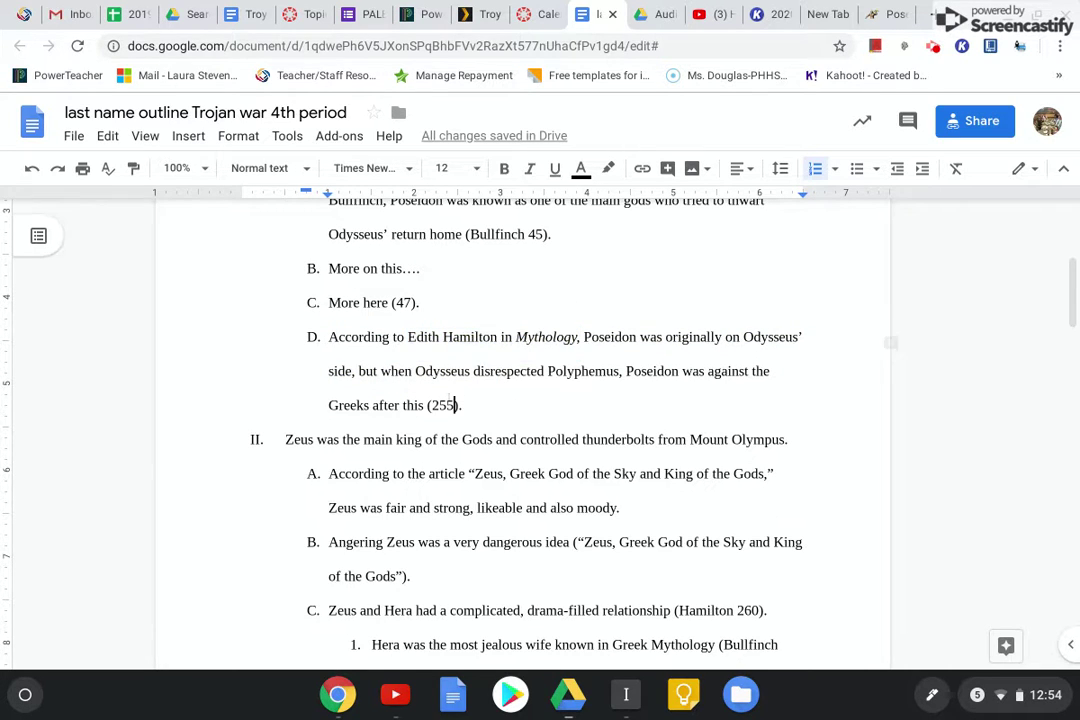
# Highlight points A through C of the Poseidon section, which share the Bullfinch source.
pyautogui.scroll(3, 456, 404)
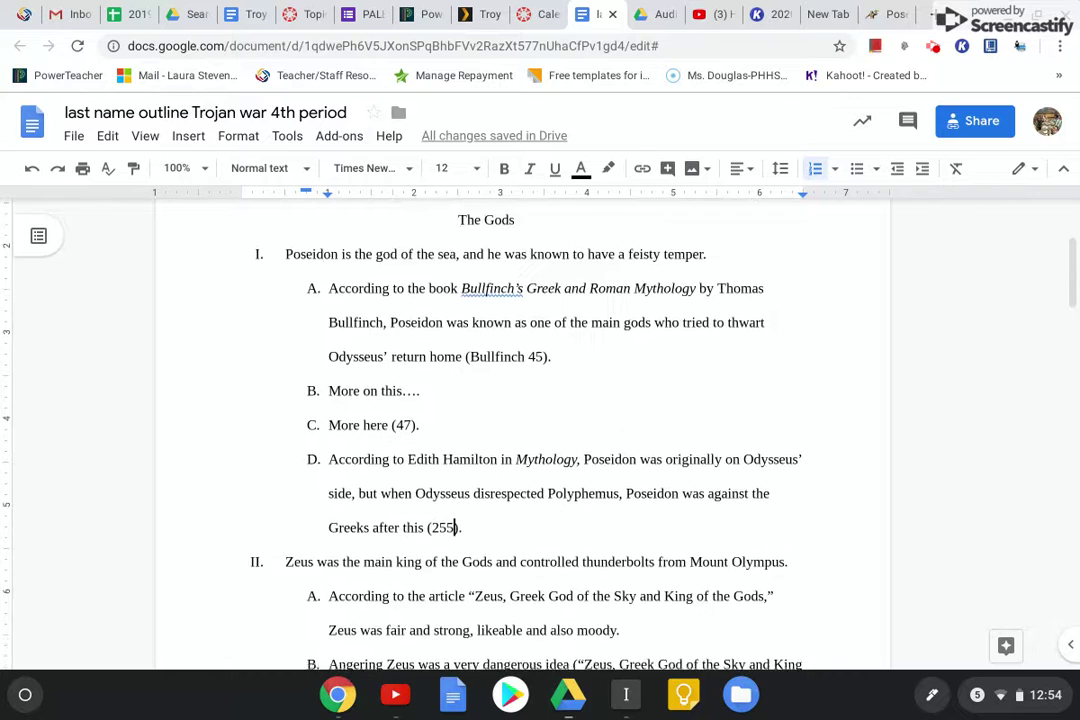
pyautogui.click(420, 463)
pyautogui.moveTo(420, 463); pyautogui.dragTo(328, 327)
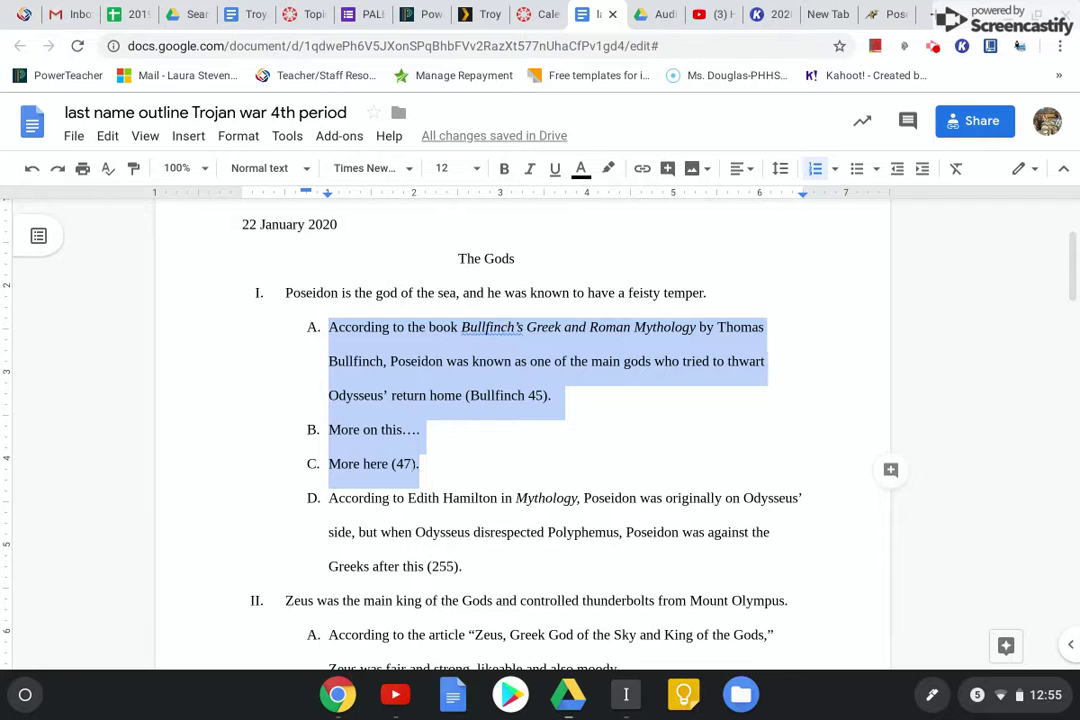
pyautogui.click(425, 463)
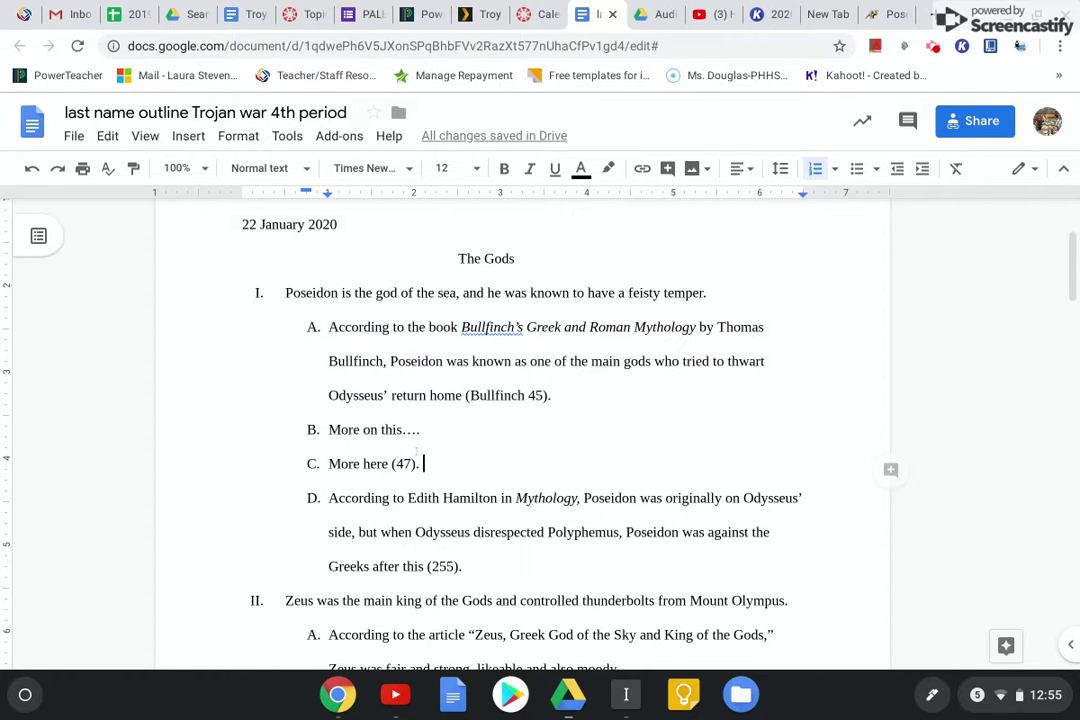
pyautogui.moveTo(425, 463); pyautogui.dragTo(325, 326)
# Highlight all of Poseidon point D and examine the points under the Zeus section.
pyautogui.scroll(-2, 540, 430)
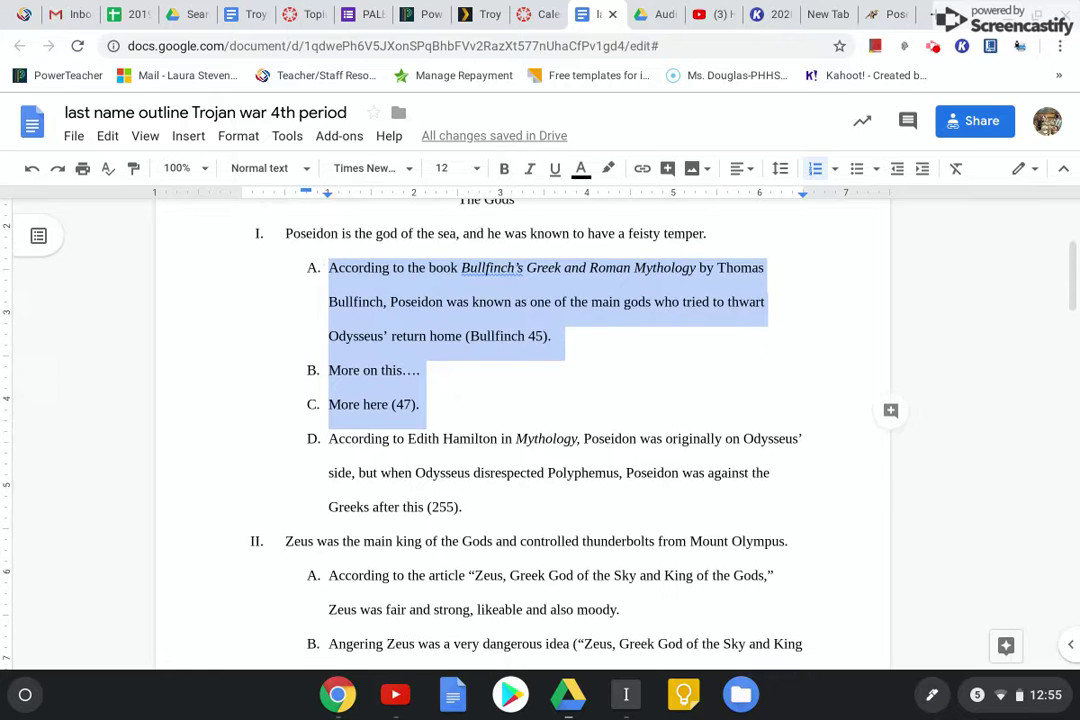
pyautogui.moveTo(461, 478); pyautogui.dragTo(328, 412)
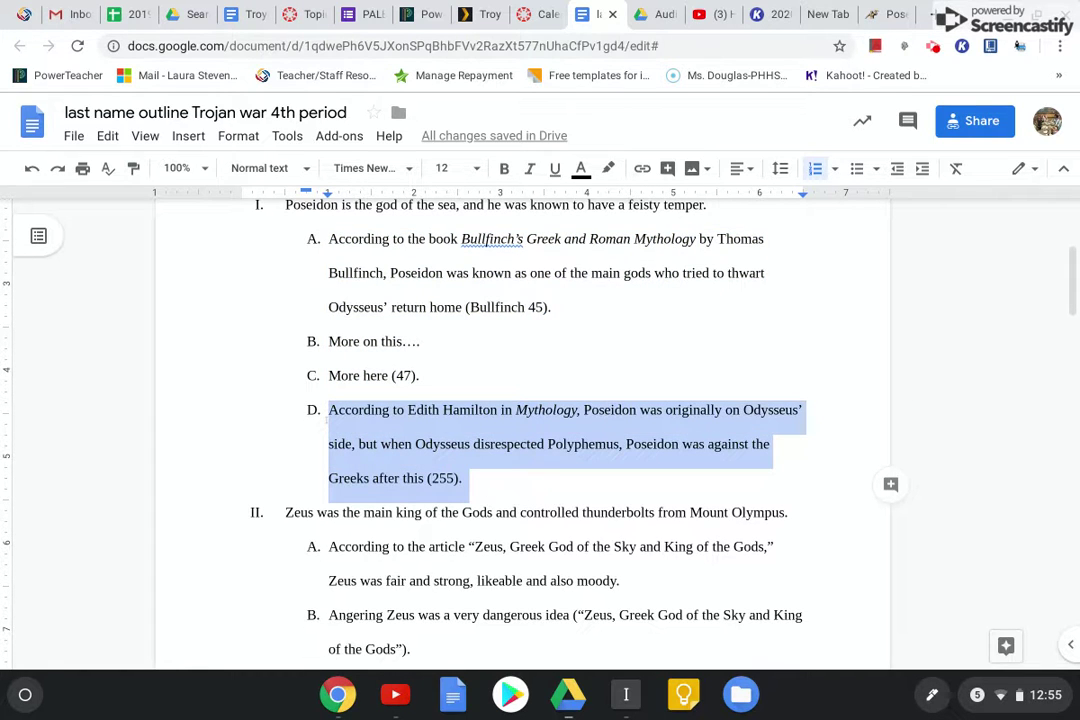
pyautogui.scroll(-1, 522, 430)
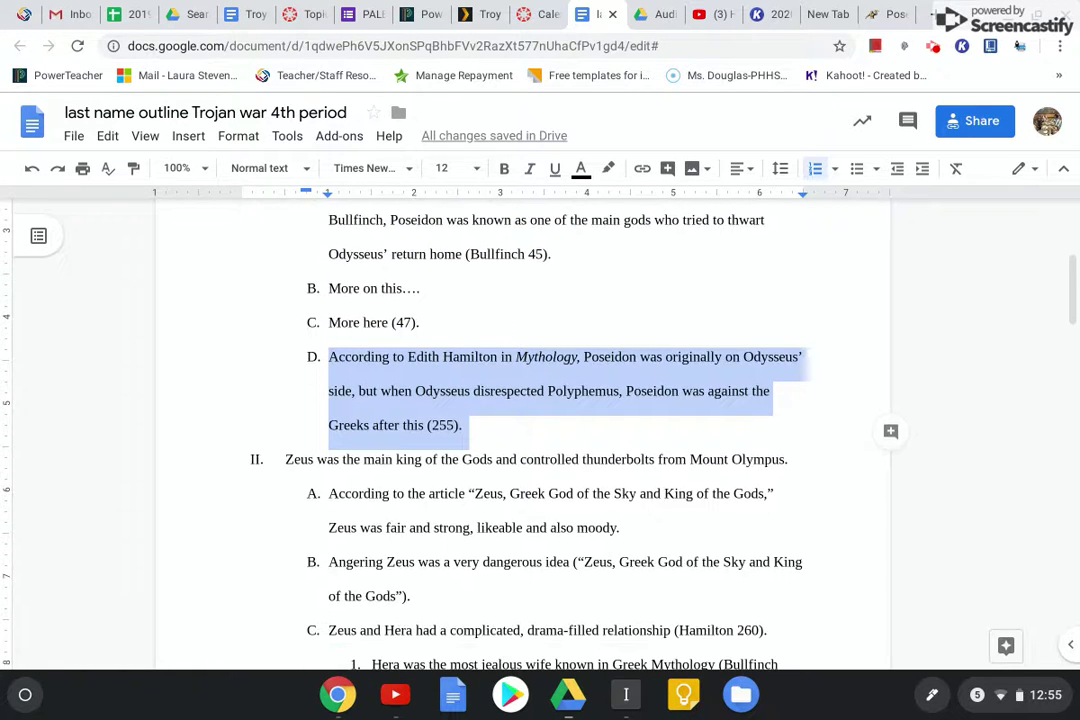
pyautogui.click(329, 483)
pyautogui.scroll(-1, 224, 320)
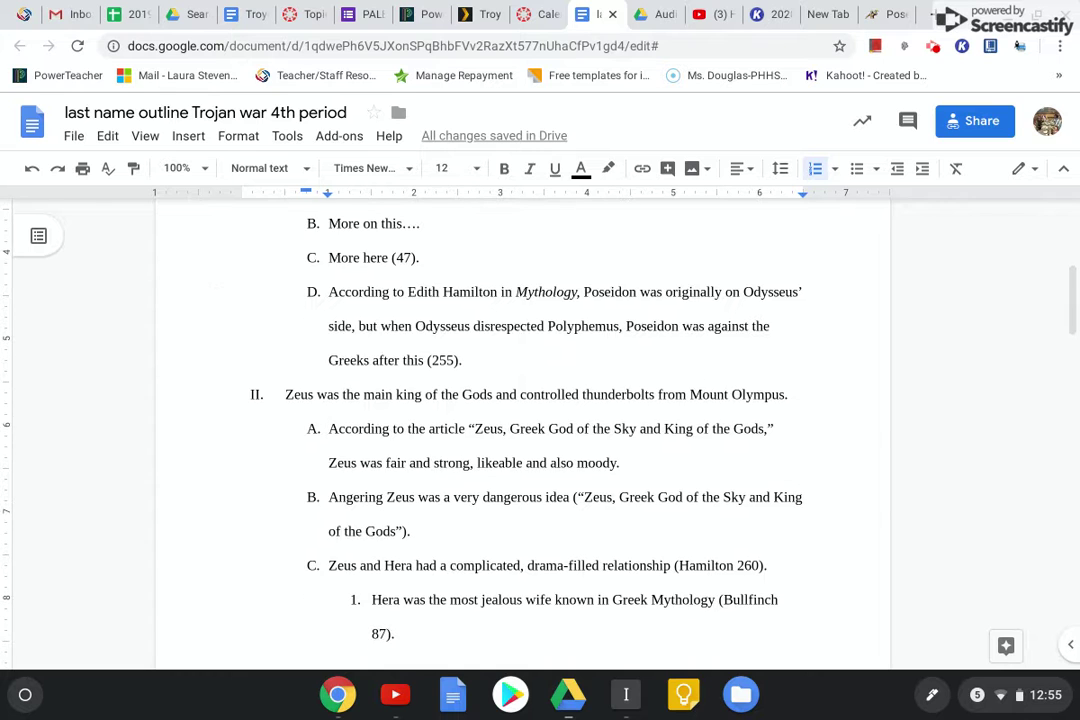
pyautogui.scroll(-1, 540, 430)
# Highlight the main-point sentence about Poseidon in section I and review its supporting points down to section II.
pyautogui.scroll(2, 540, 430)
pyautogui.scroll(3, 278, 539)
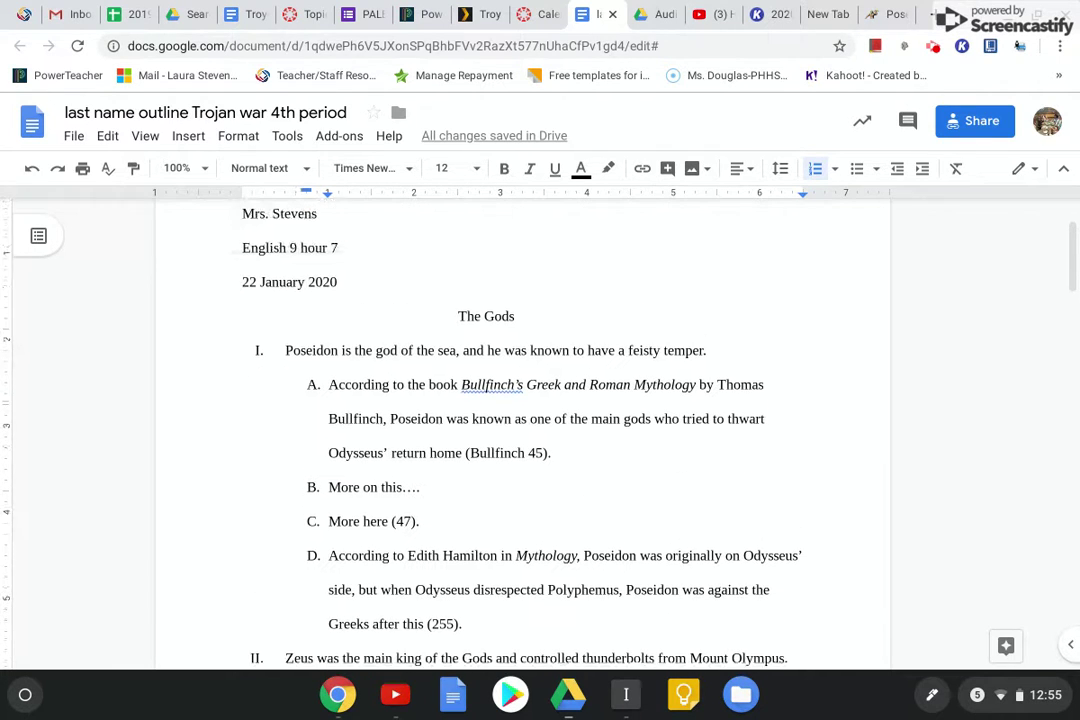
pyautogui.moveTo(285, 357); pyautogui.dragTo(729, 358)
pyautogui.scroll(-2, 729, 356)
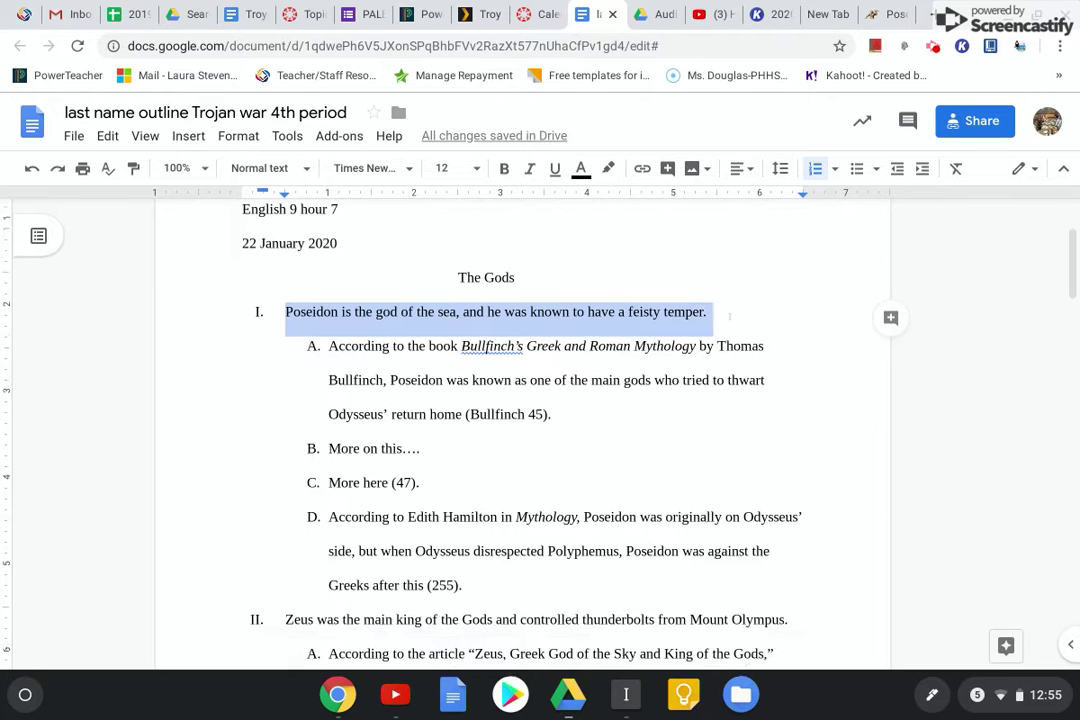
pyautogui.scroll(-1, 729, 356)
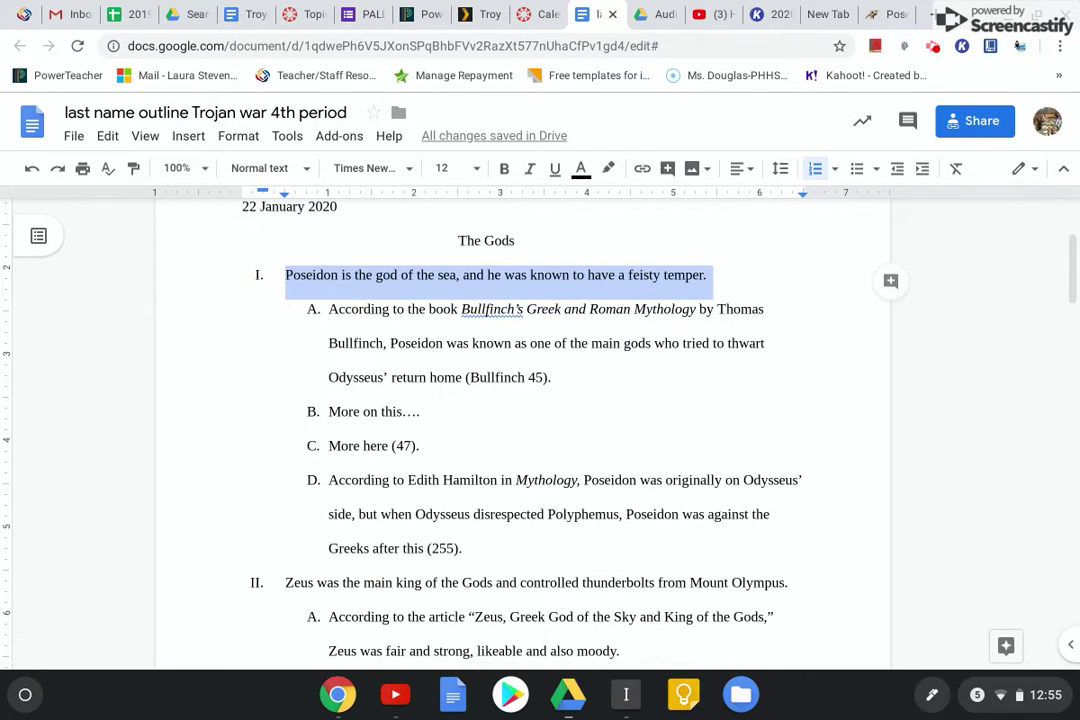
pyautogui.scroll(-1, 180, 436)
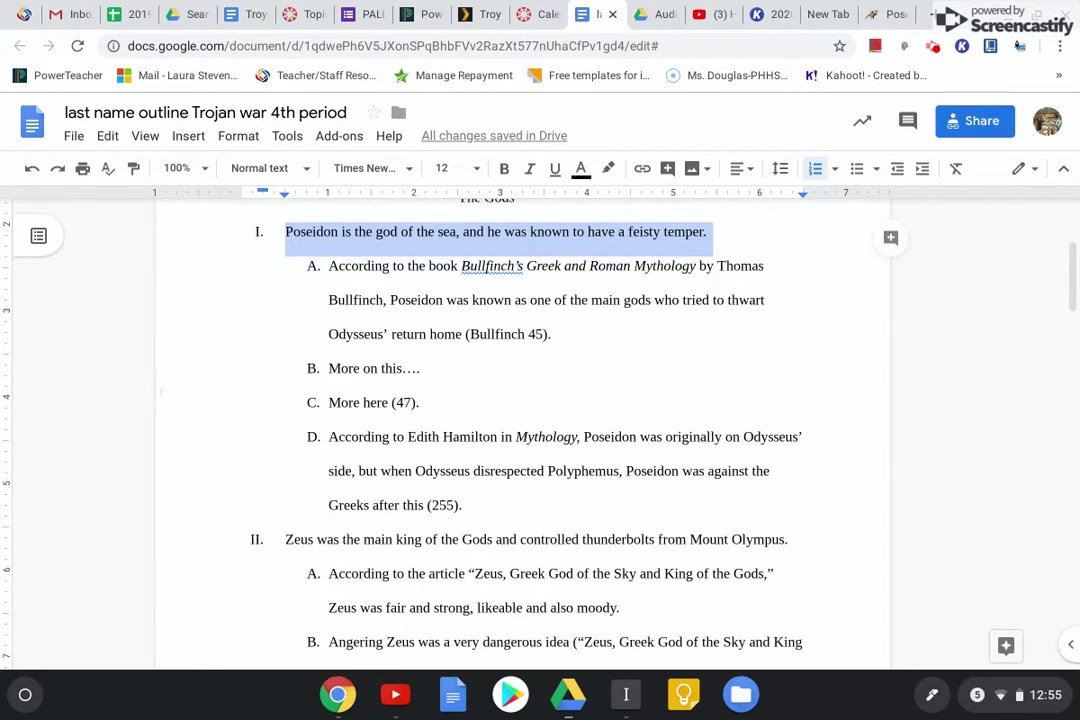
pyautogui.scroll(-2, 520, 430)
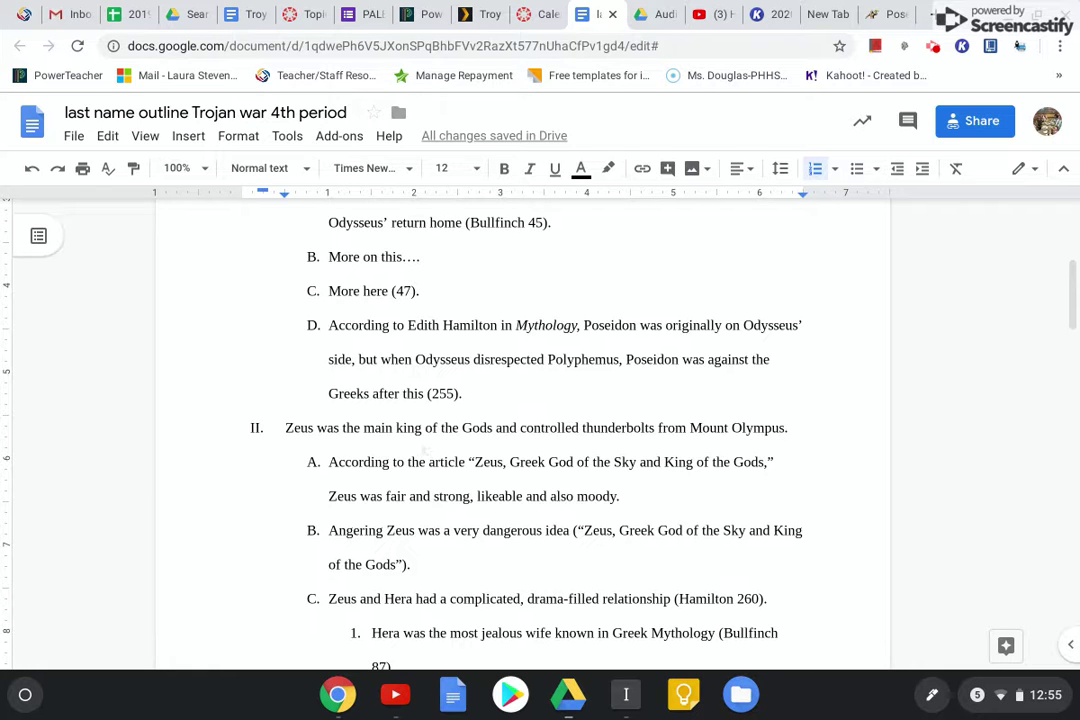
# Highlight all of Zeus point A, followed by its article title "Zeus, Greek God of the Sky and King of the Gods.".
pyautogui.click(430, 461)
pyautogui.scroll(-3, 520, 430)
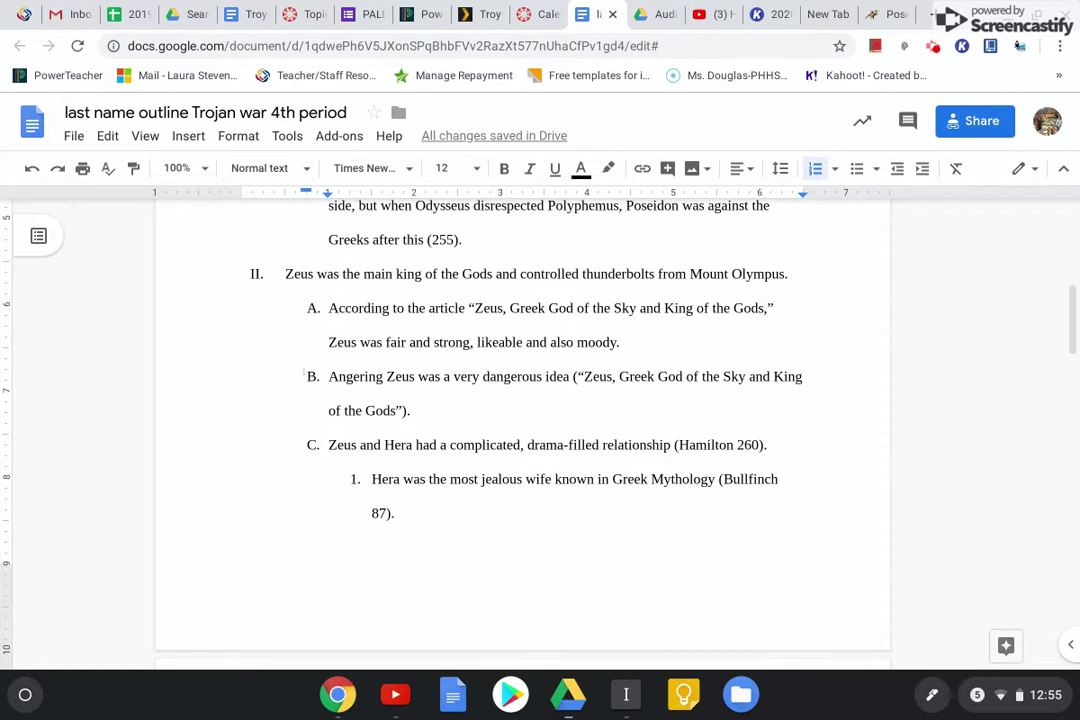
pyautogui.click(328, 306)
pyautogui.moveTo(329, 308); pyautogui.dragTo(622, 342)
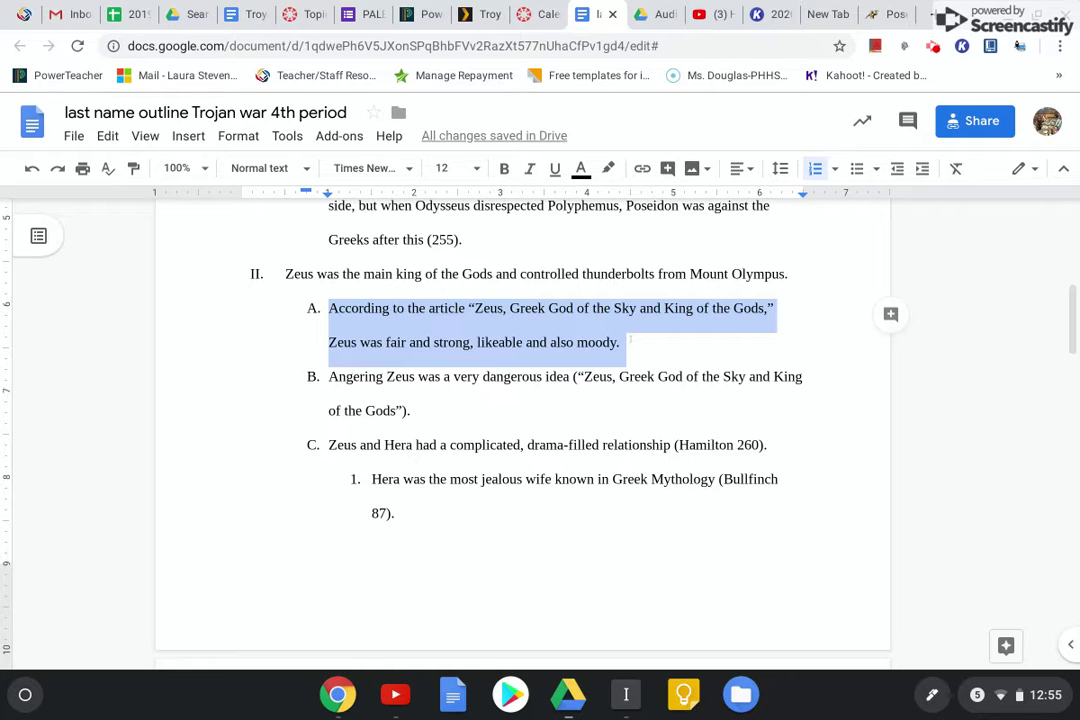
pyautogui.click(466, 308)
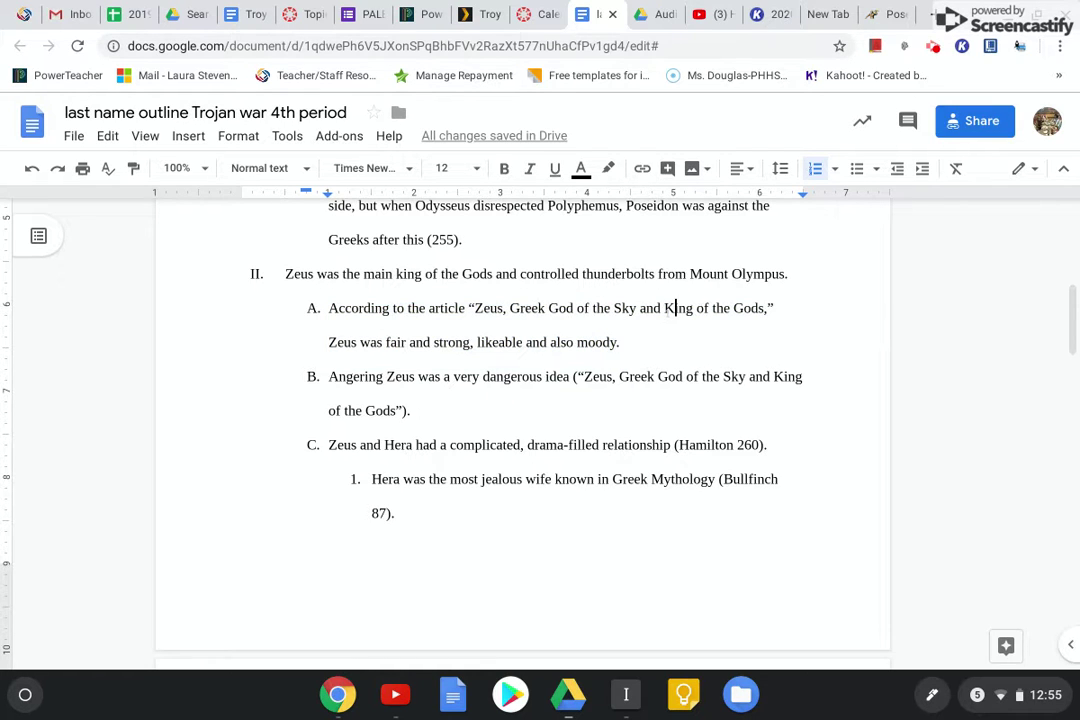
pyautogui.moveTo(466, 308); pyautogui.dragTo(777, 310)
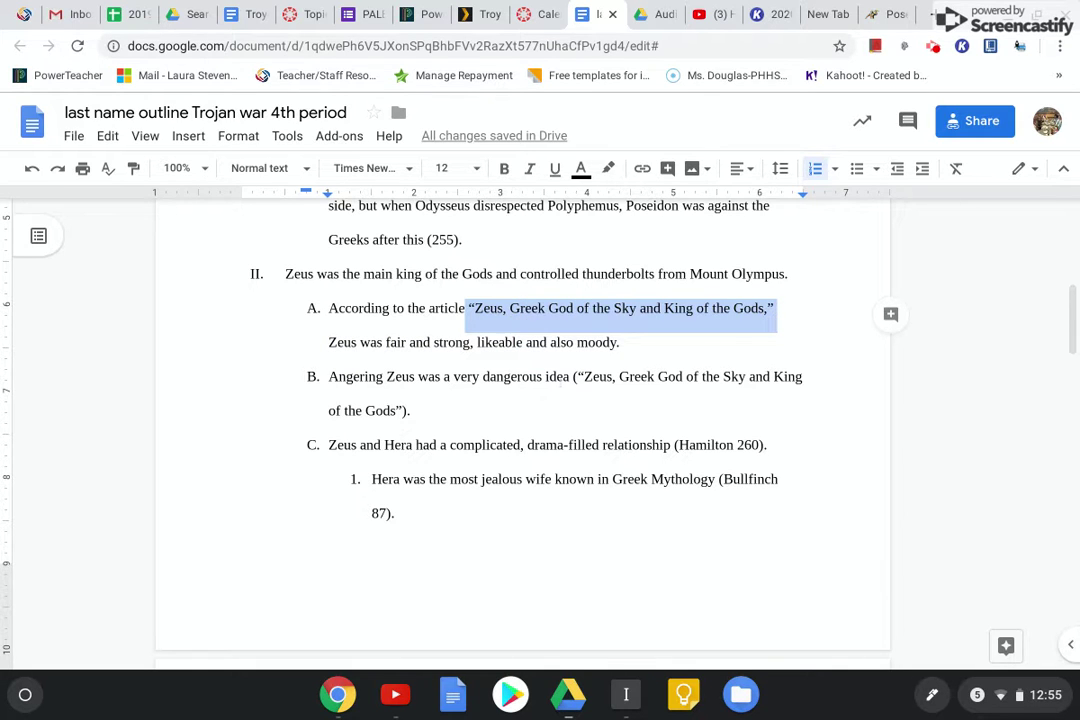
# Highlight the parenthetical article citation in Zeus point B, followed by the full text of points A and B together.
pyautogui.moveTo(572, 376); pyautogui.dragTo(577, 412)
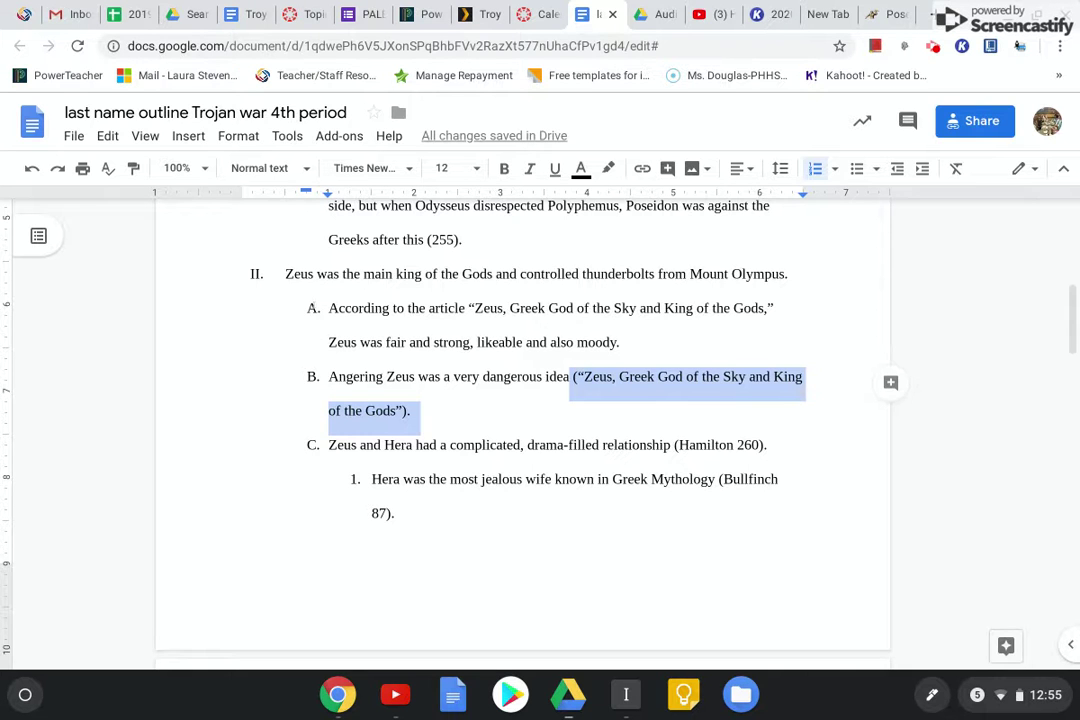
pyautogui.scroll(-1, 312, 308)
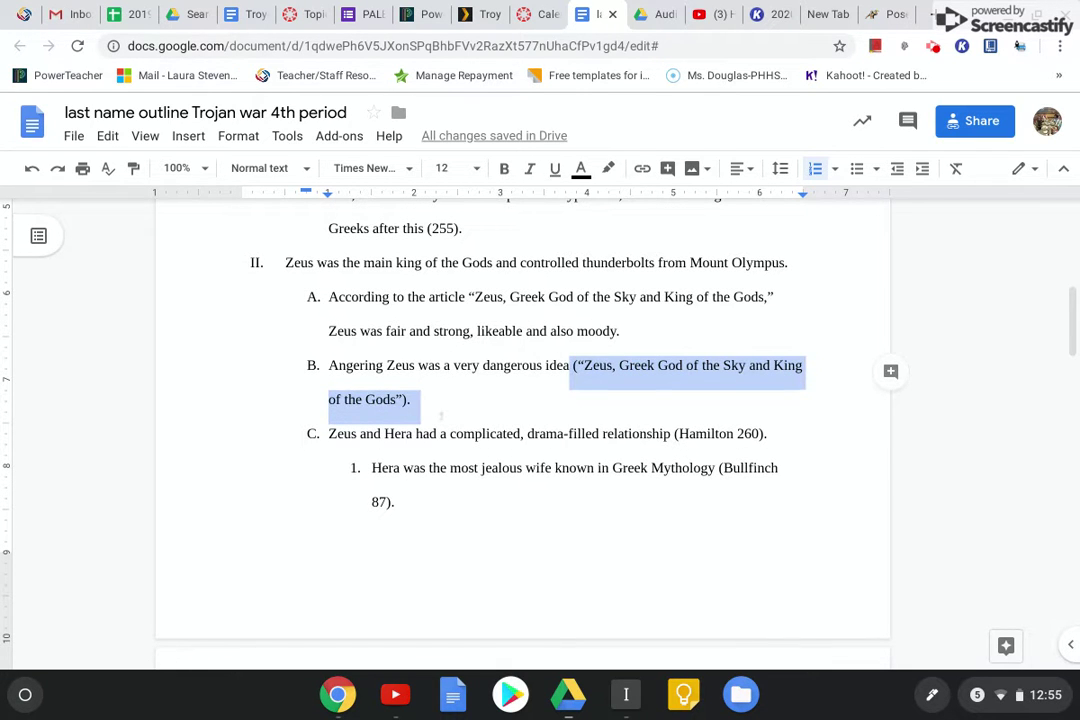
pyautogui.moveTo(415, 400); pyautogui.dragTo(314, 304)
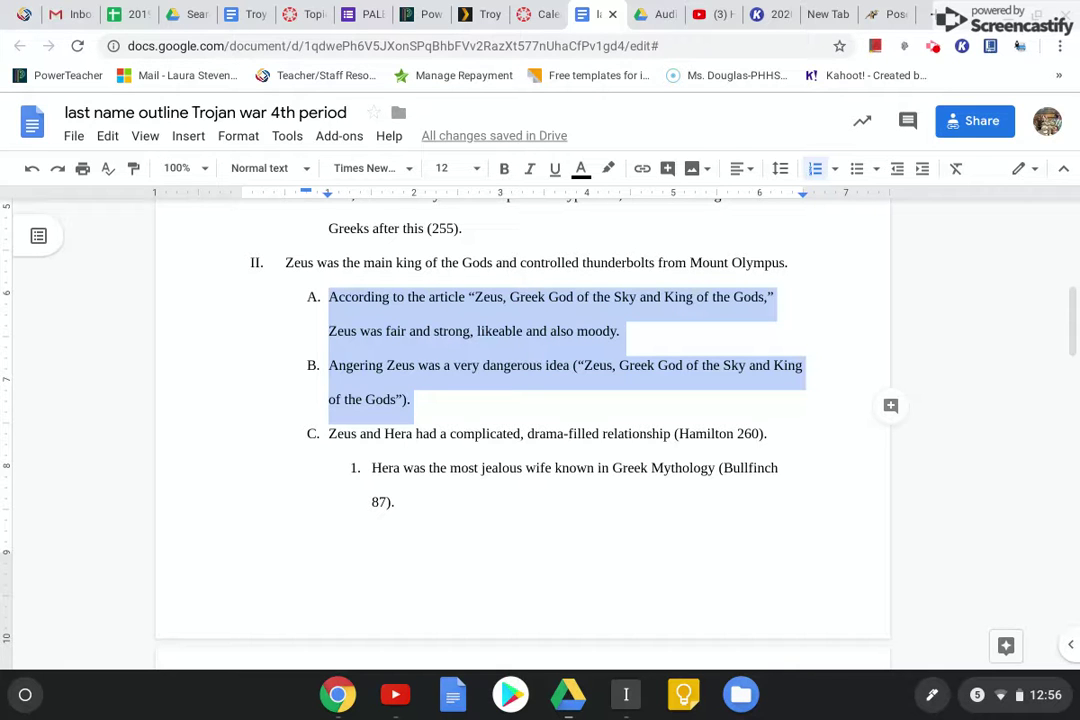
# Examine Zeus point C and its numbered sub-points about Hera, including their Hamilton and Bullfinch citations.
pyautogui.scroll(-1, 540, 400)
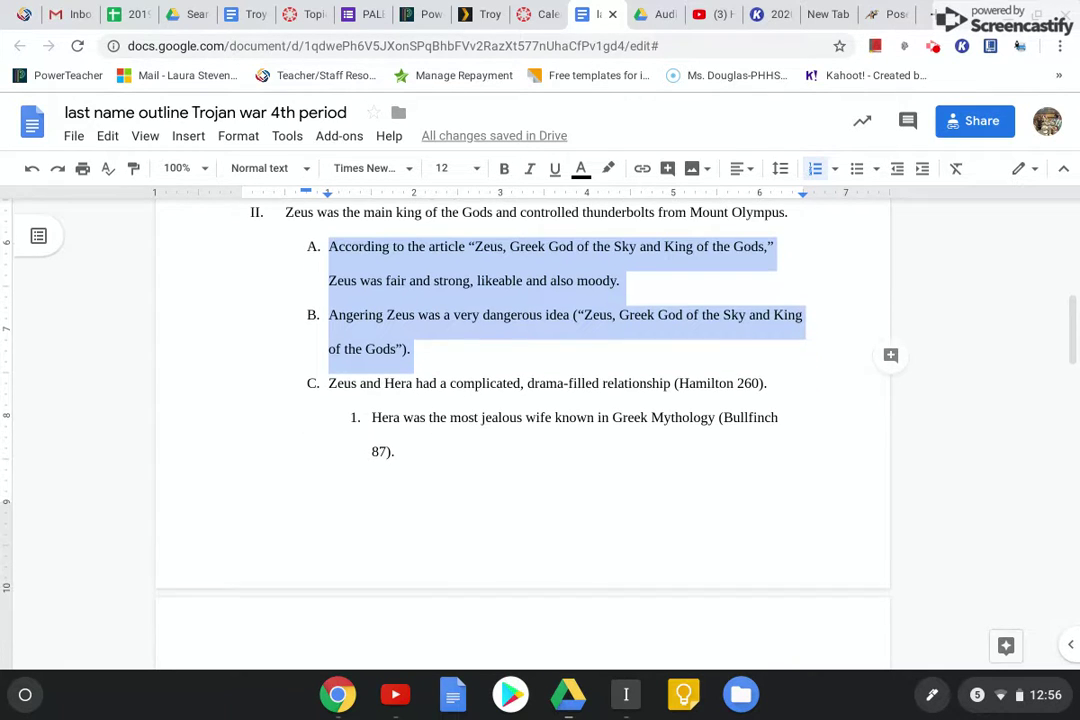
pyautogui.scroll(1, 540, 400)
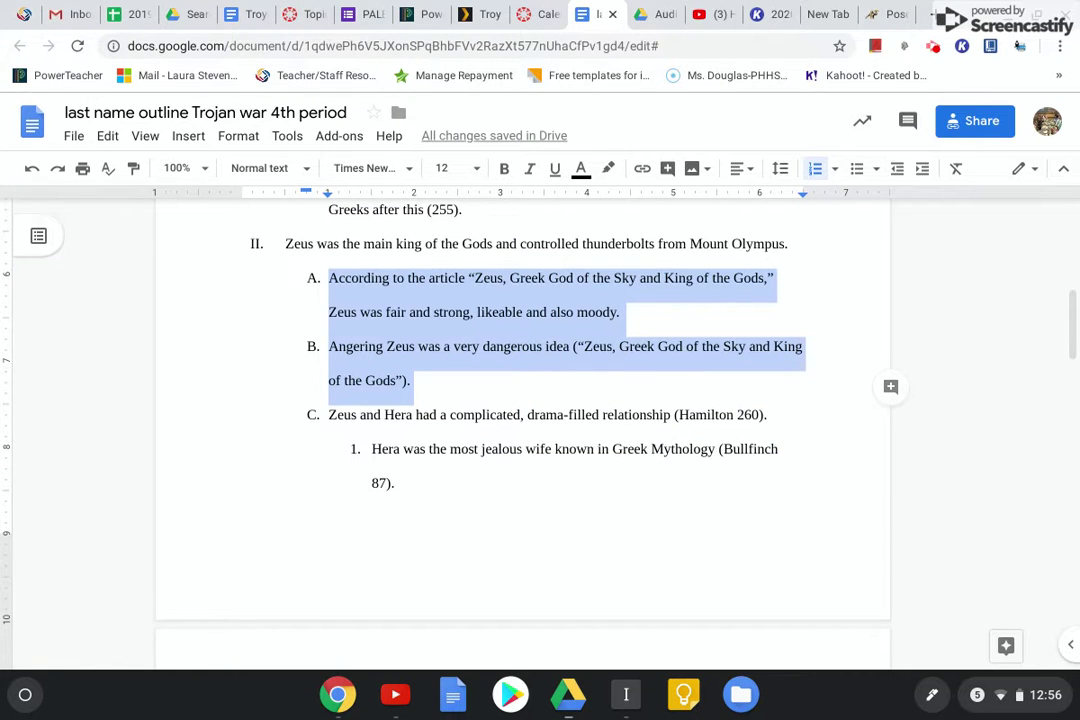
pyautogui.scroll(-1, 540, 400)
pyautogui.scroll(1, 540, 400)
pyautogui.scroll(-1, 540, 400)
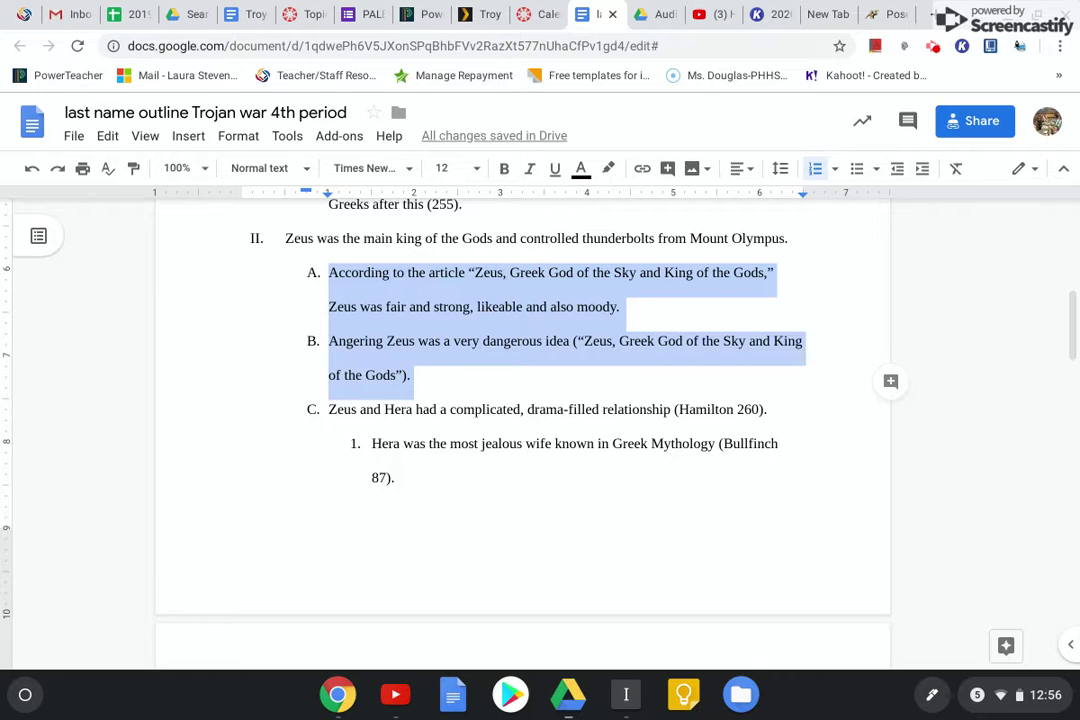
pyautogui.scroll(-3, 522, 400)
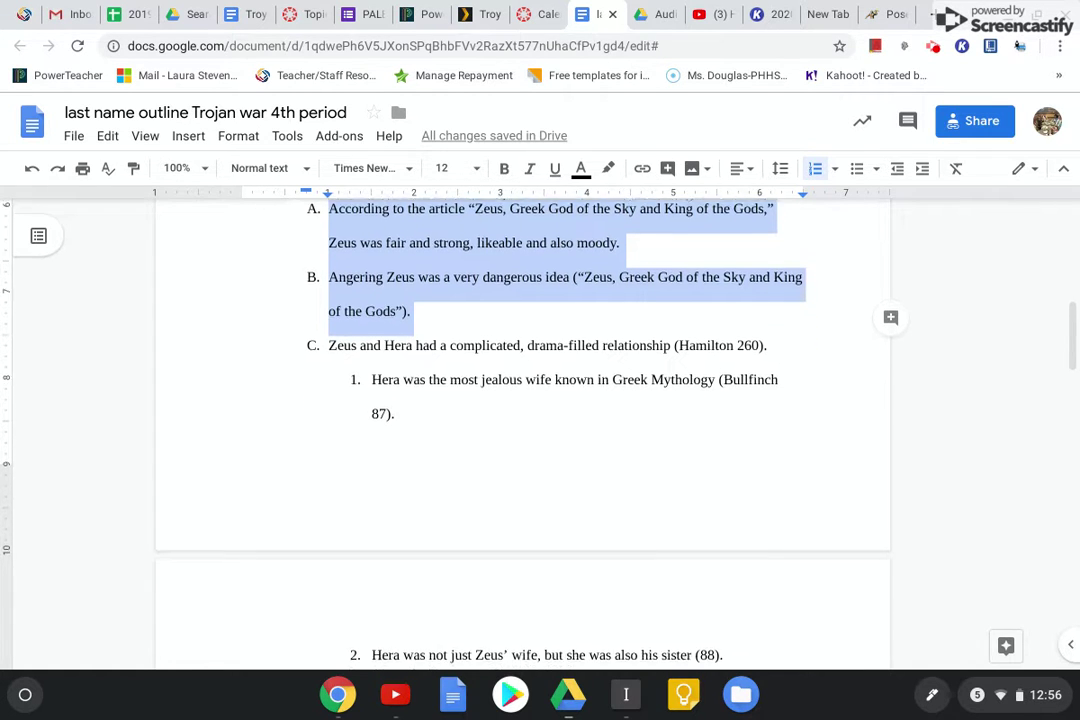
pyautogui.scroll(-3, 522, 400)
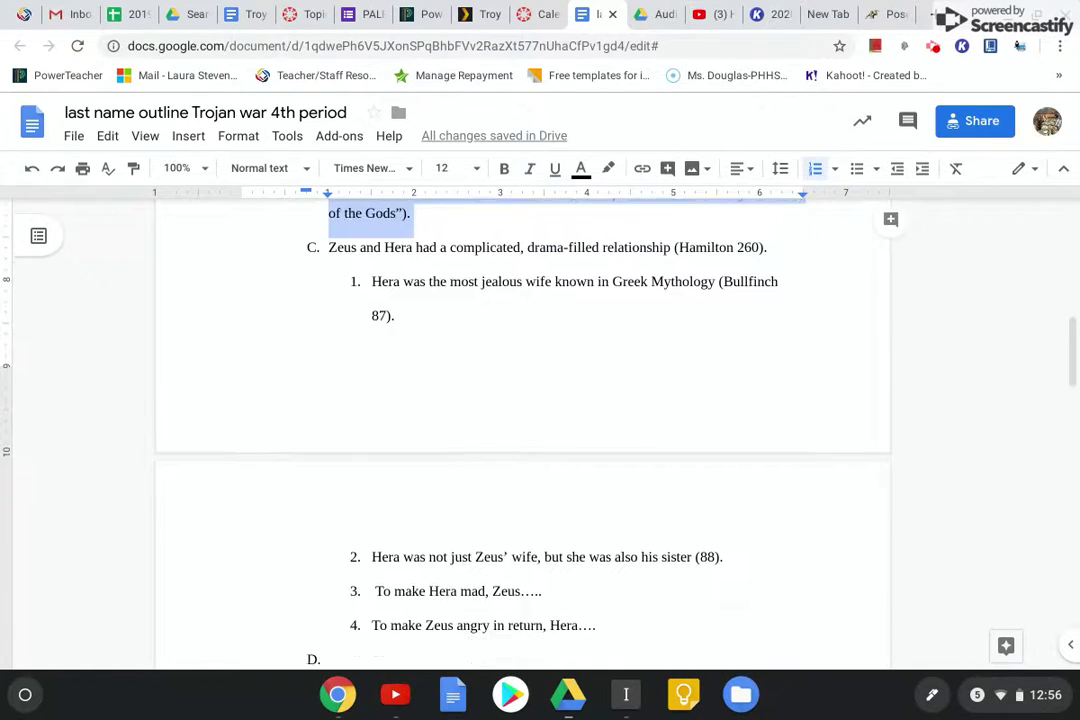
pyautogui.scroll(-1, 522, 400)
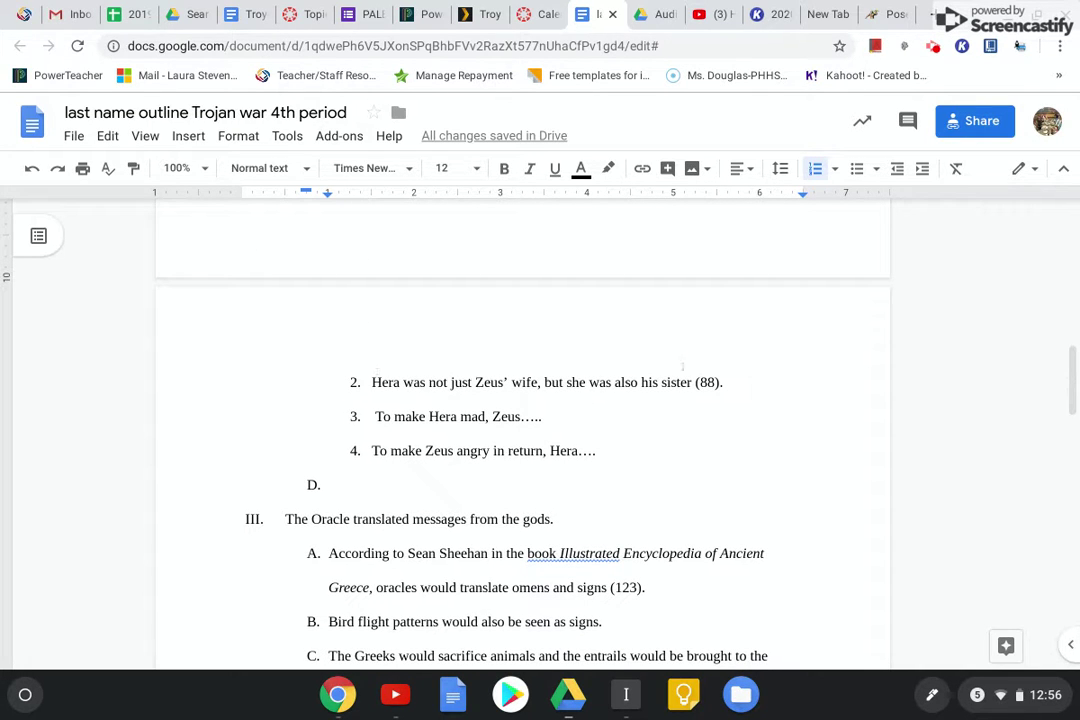
pyautogui.scroll(4, 522, 430)
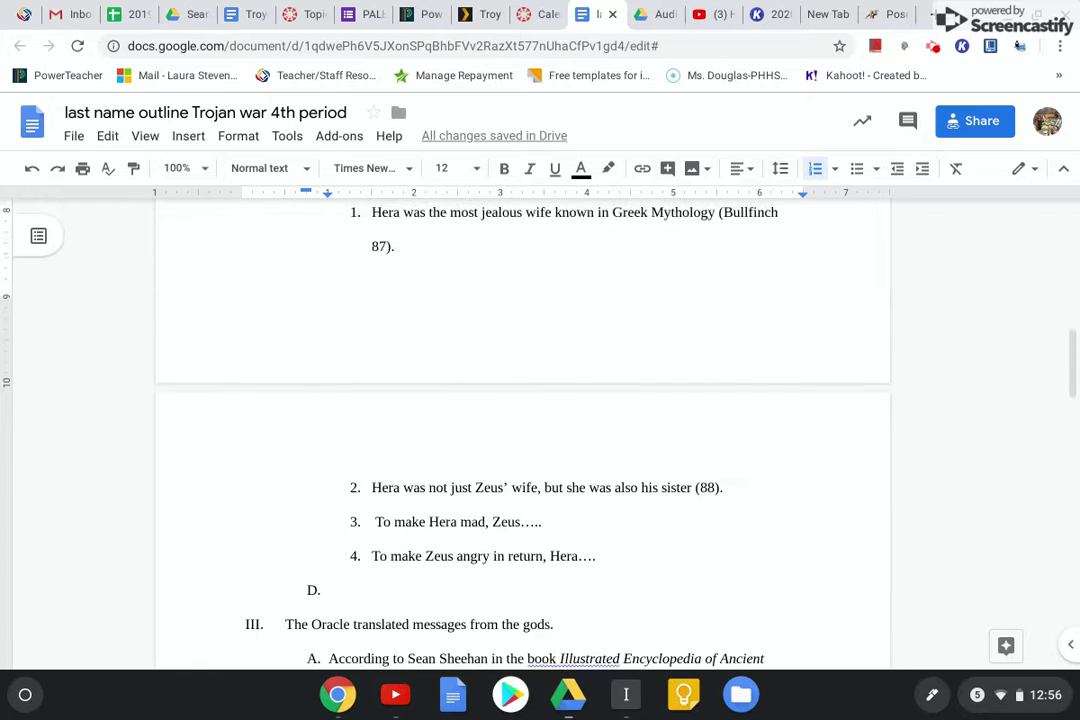
pyautogui.scroll(-2, 522, 430)
pyautogui.scroll(-3, 522, 430)
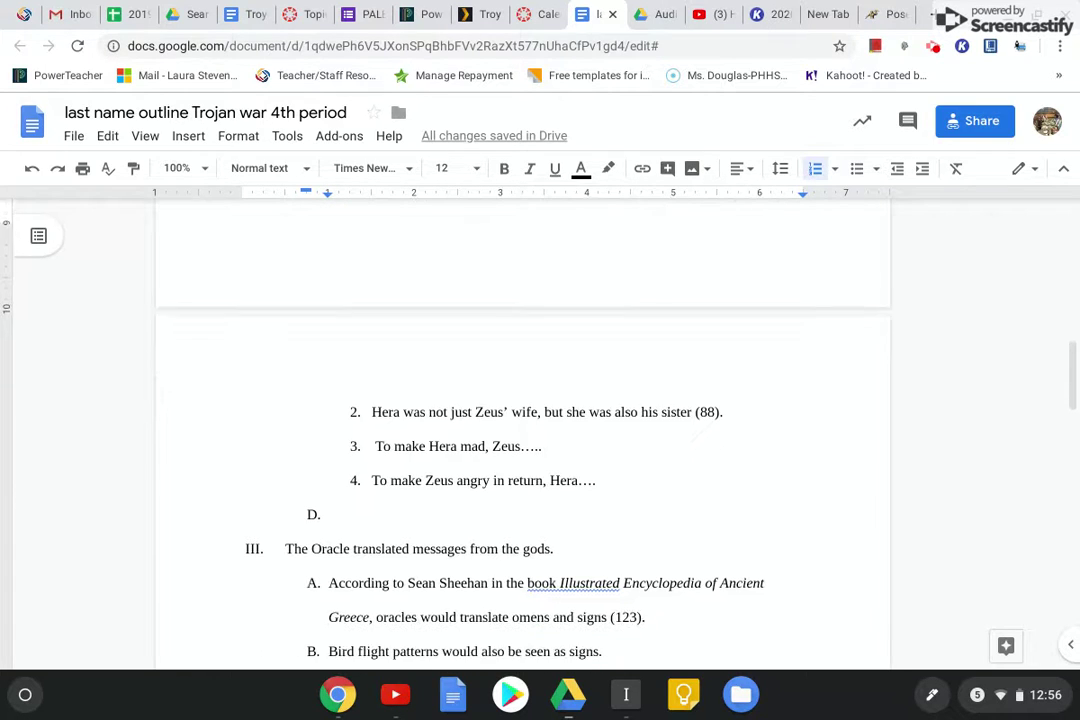
# Fill in the empty point D of the Zeus section with the placeholder "Info here (cite).".
pyautogui.click(639, 432)
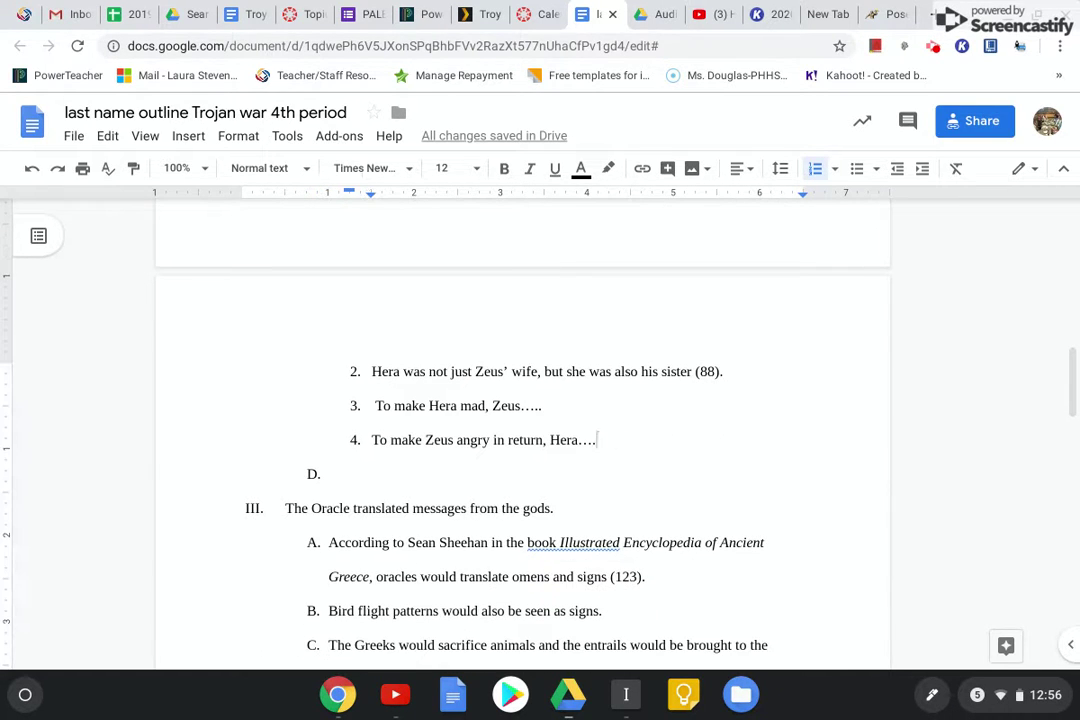
pyautogui.click(472, 468)
pyautogui.write('Info here ')
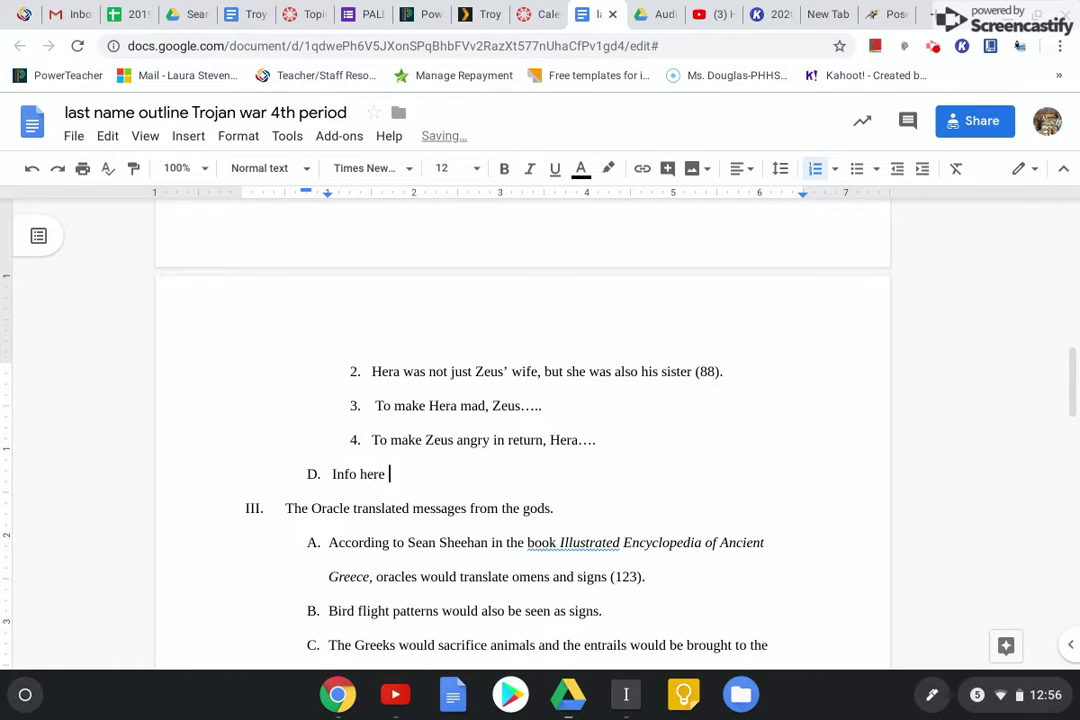
pyautogui.write('(C')
pyautogui.press('BackSpace')
pyautogui.write('cite).')
# Highlight part of the author's name in point A of the Oracle section and the page citation ending point C.
pyautogui.scroll(1, 522, 430)
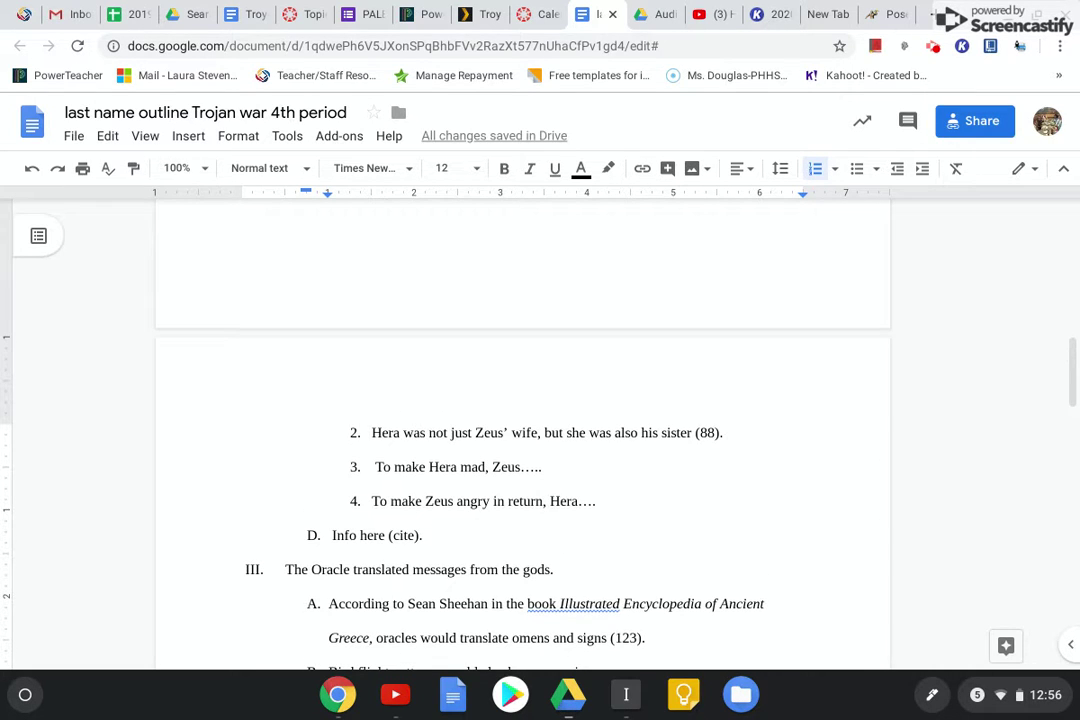
pyautogui.scroll(-1, 522, 430)
pyautogui.scroll(-3, 522, 430)
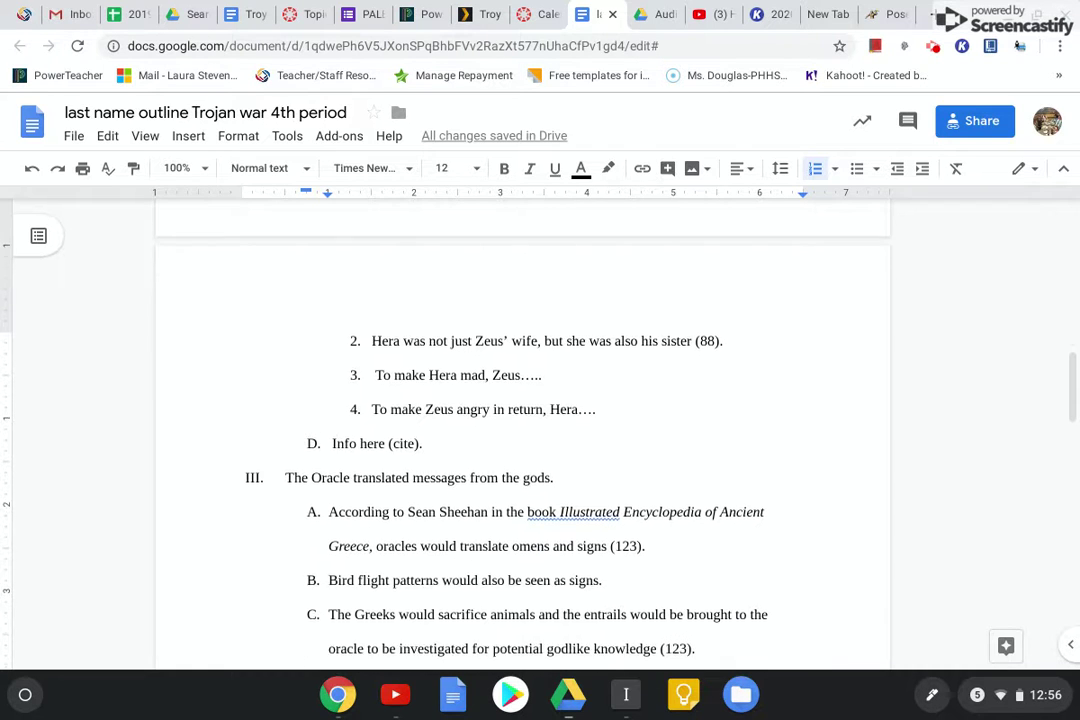
pyautogui.scroll(-3, 522, 430)
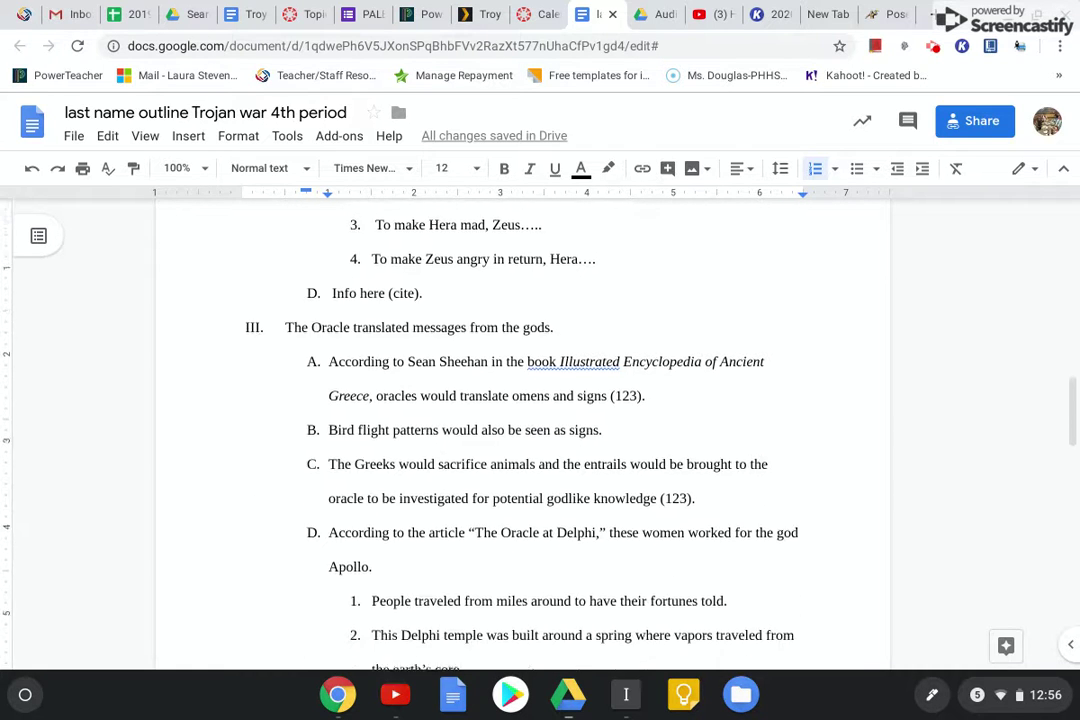
pyautogui.scroll(-1, 522, 430)
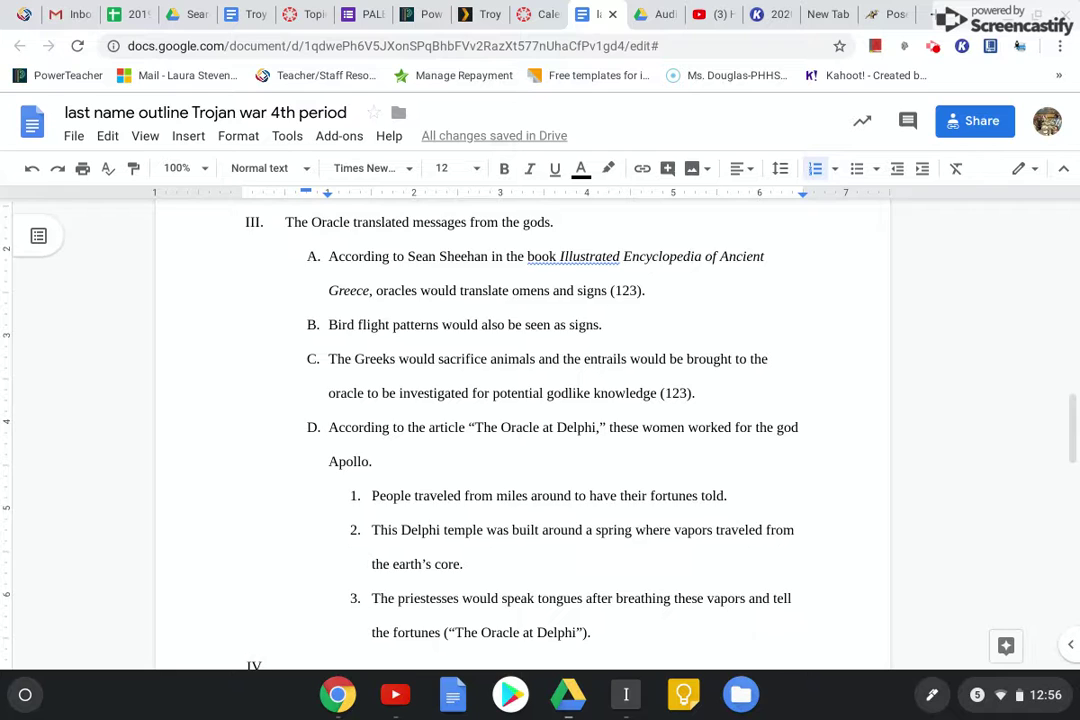
pyautogui.scroll(1, 522, 430)
pyautogui.moveTo(421, 256); pyautogui.dragTo(446, 256)
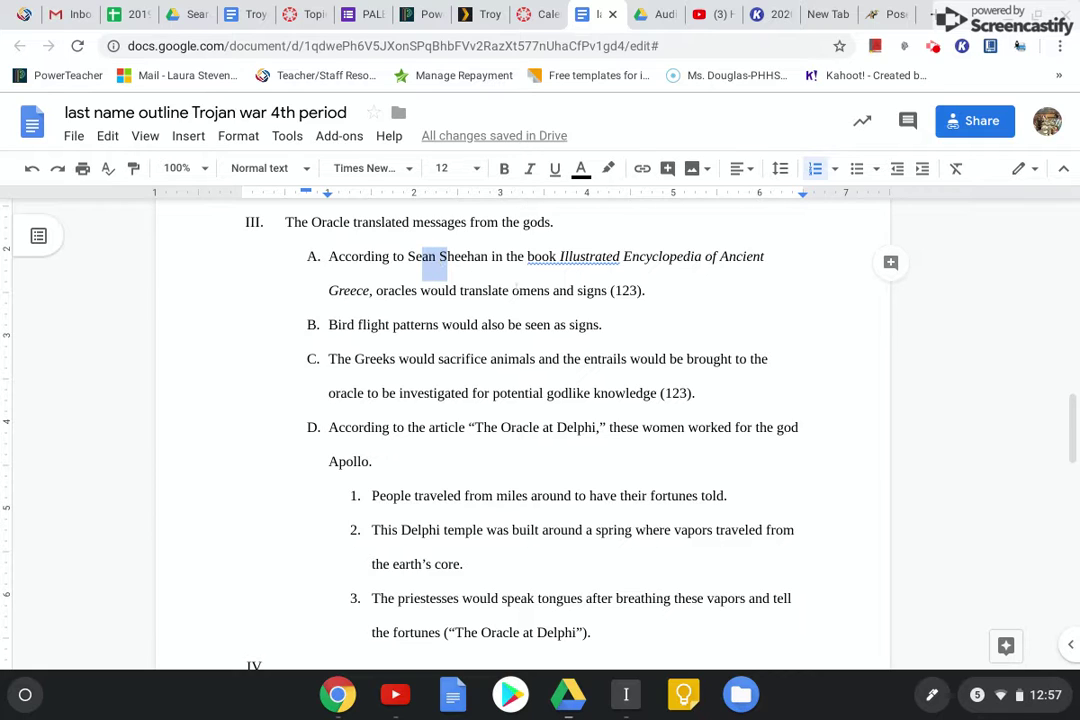
pyautogui.click(631, 289)
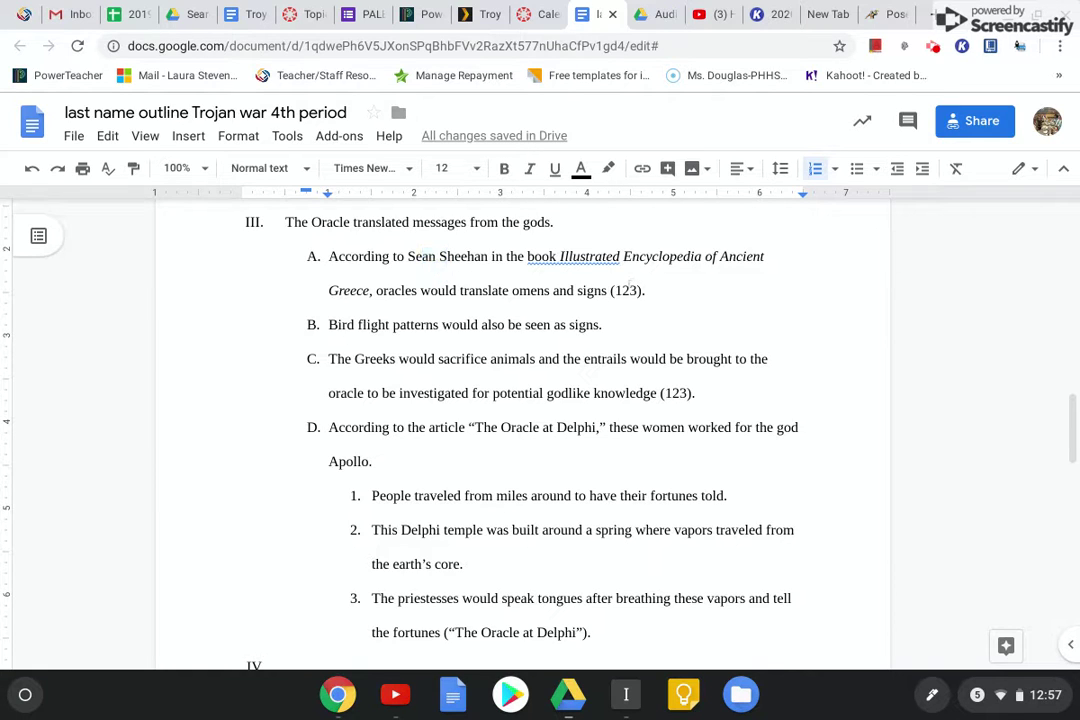
pyautogui.click(607, 256)
pyautogui.click(689, 392)
pyautogui.moveTo(695, 393); pyautogui.dragTo(654, 397)
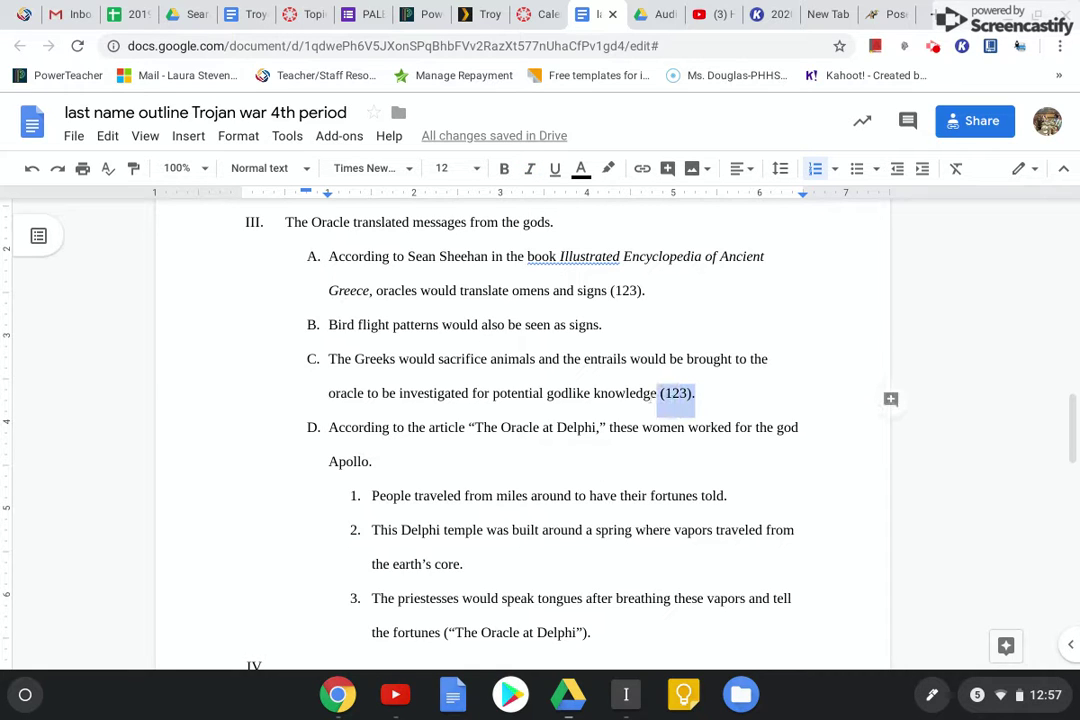
# Highlight Oracle point D with its three sub-points through the closing "The Oracle at Delphi" citation.
pyautogui.click(492, 496)
pyautogui.scroll(-3, 540, 430)
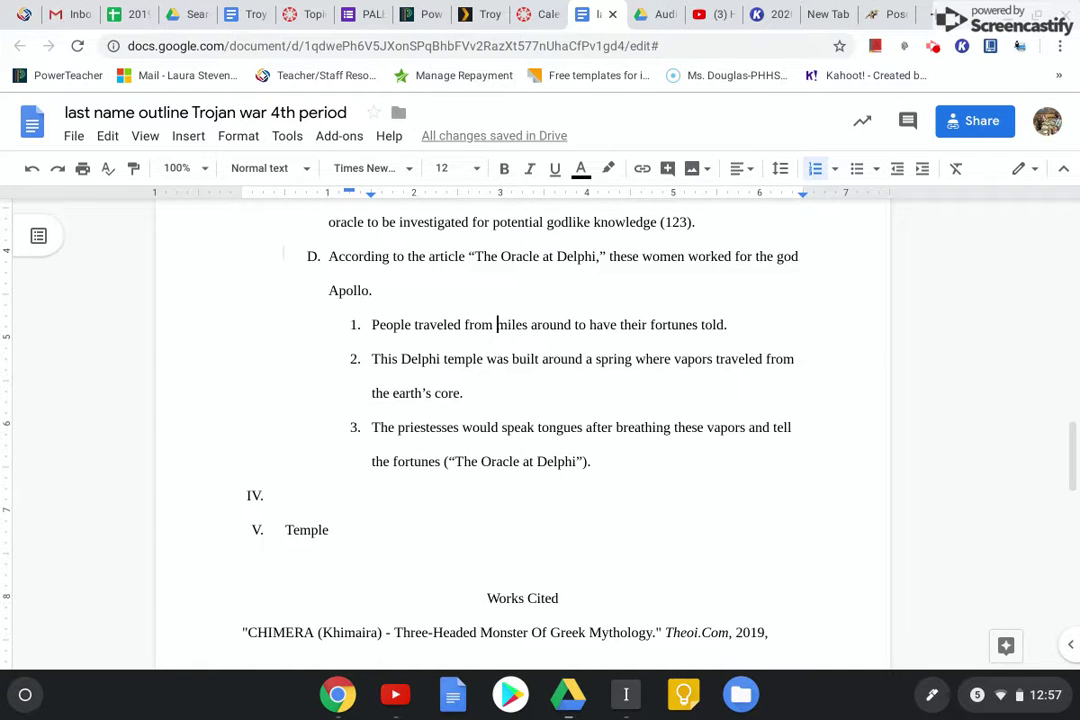
pyautogui.moveTo(329, 256); pyautogui.dragTo(595, 462)
pyautogui.click(597, 461)
pyautogui.click(512, 359)
# Insert a page break before the Works Cited heading so the list starts on its own page.
pyautogui.scroll(-4, 433, 302)
pyautogui.scroll(-1, 522, 430)
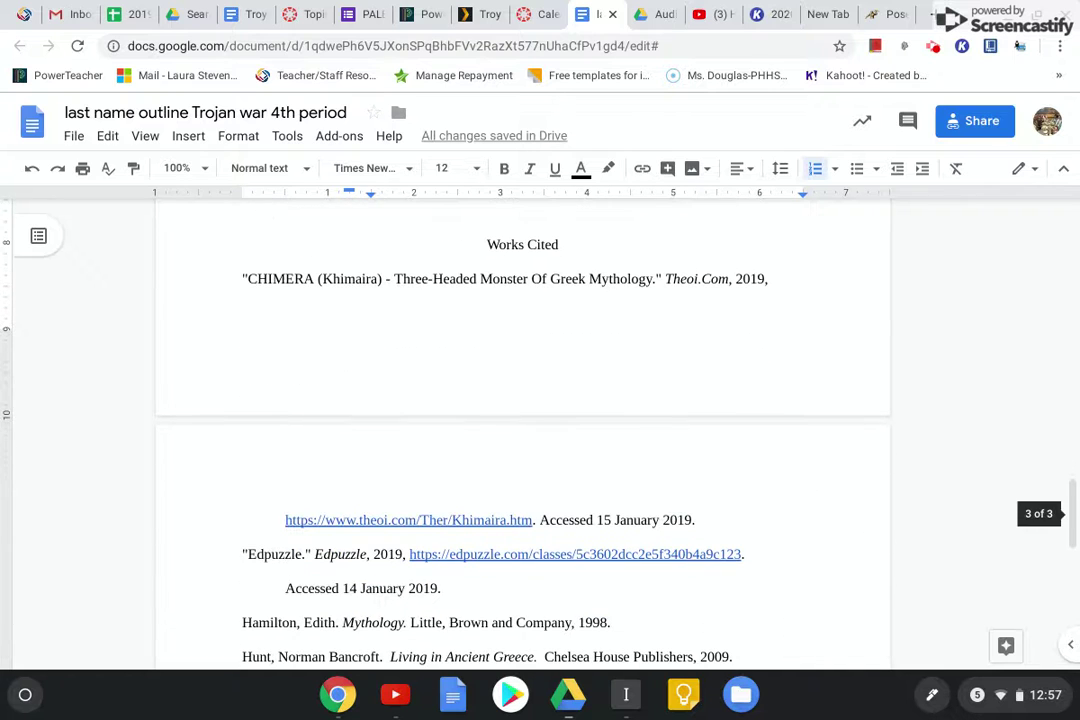
pyautogui.click(459, 244)
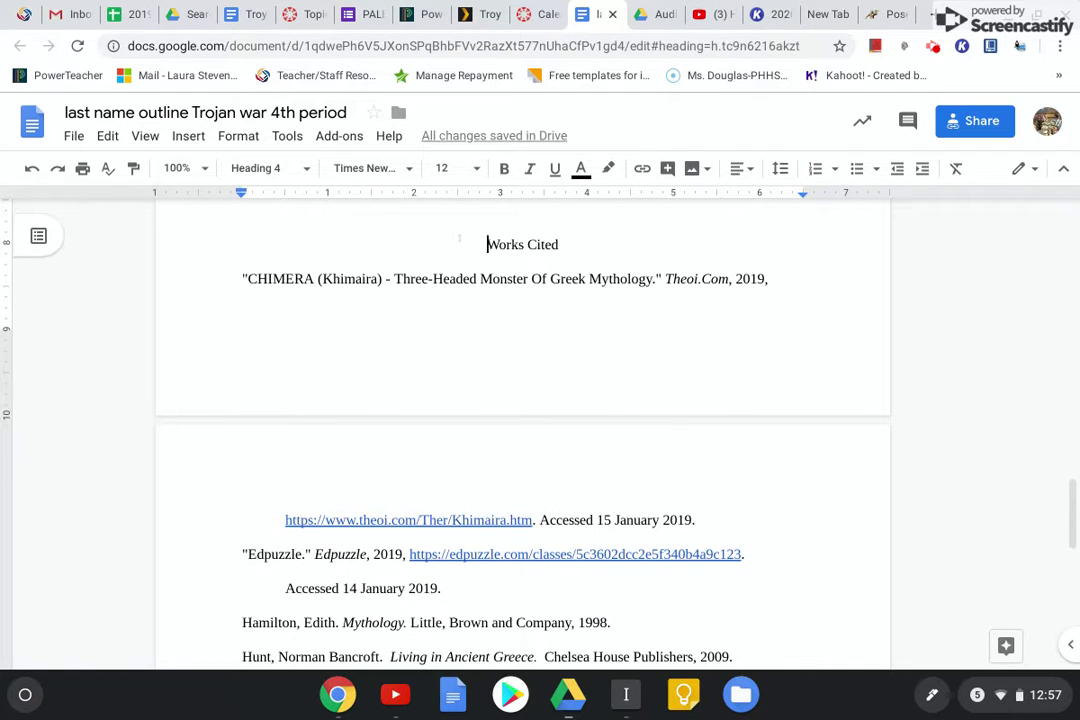
pyautogui.hotkey('ctrl', 'Return')
pyautogui.scroll(-5, 522, 430)
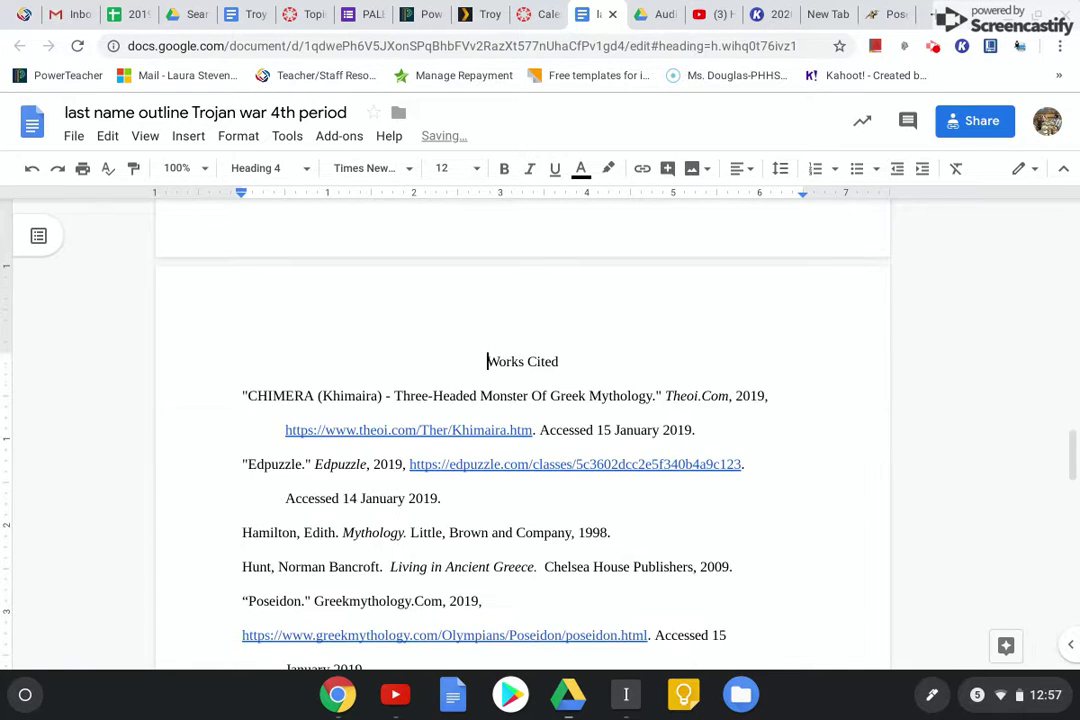
# Review the Works Cited entries and change the all-caps "CHIMERA" in the first entry to "Chimera".
pyautogui.scroll(1, 522, 430)
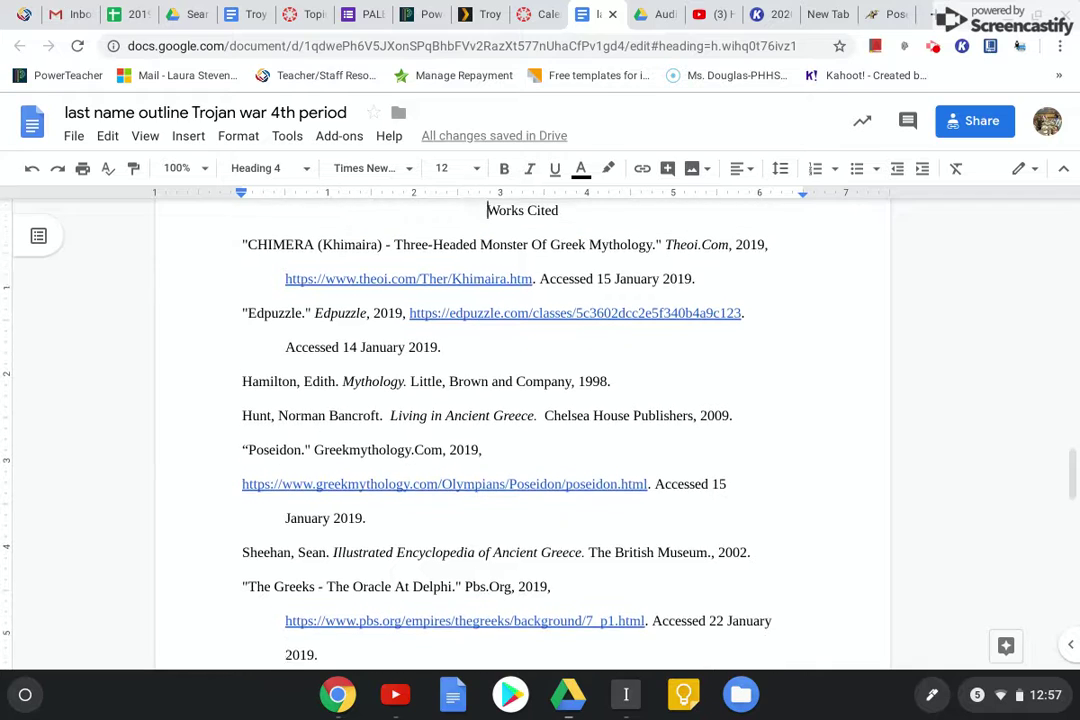
pyautogui.scroll(-1, 522, 430)
pyautogui.scroll(-3, 522, 430)
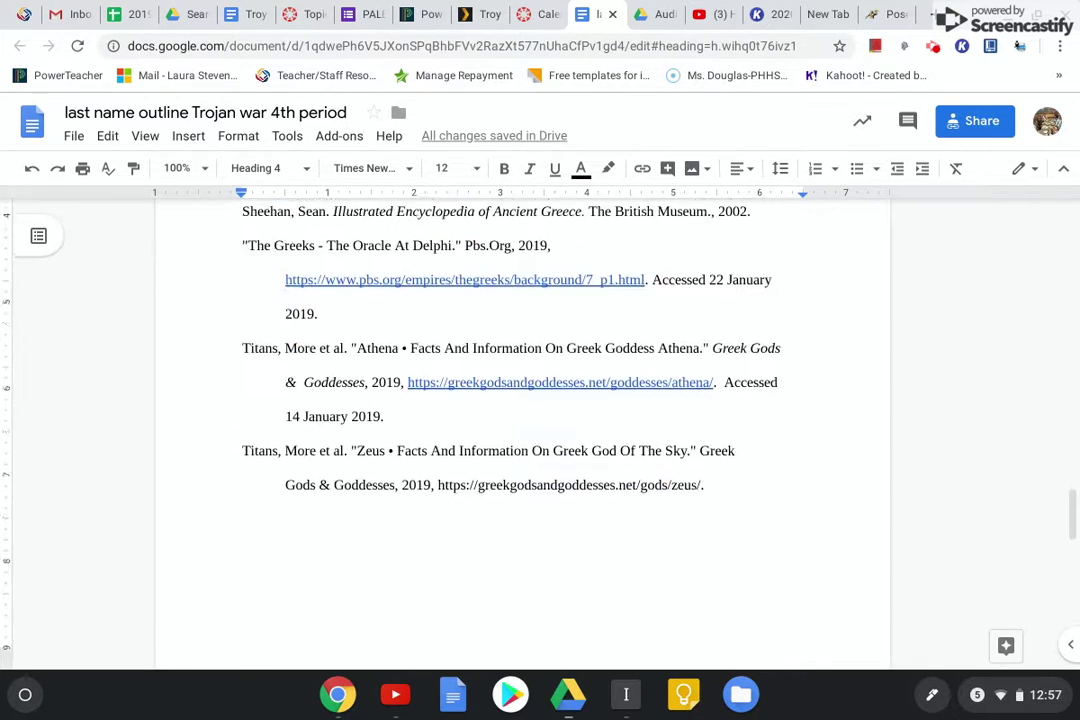
pyautogui.scroll(3, 522, 430)
pyautogui.scroll(2, 522, 430)
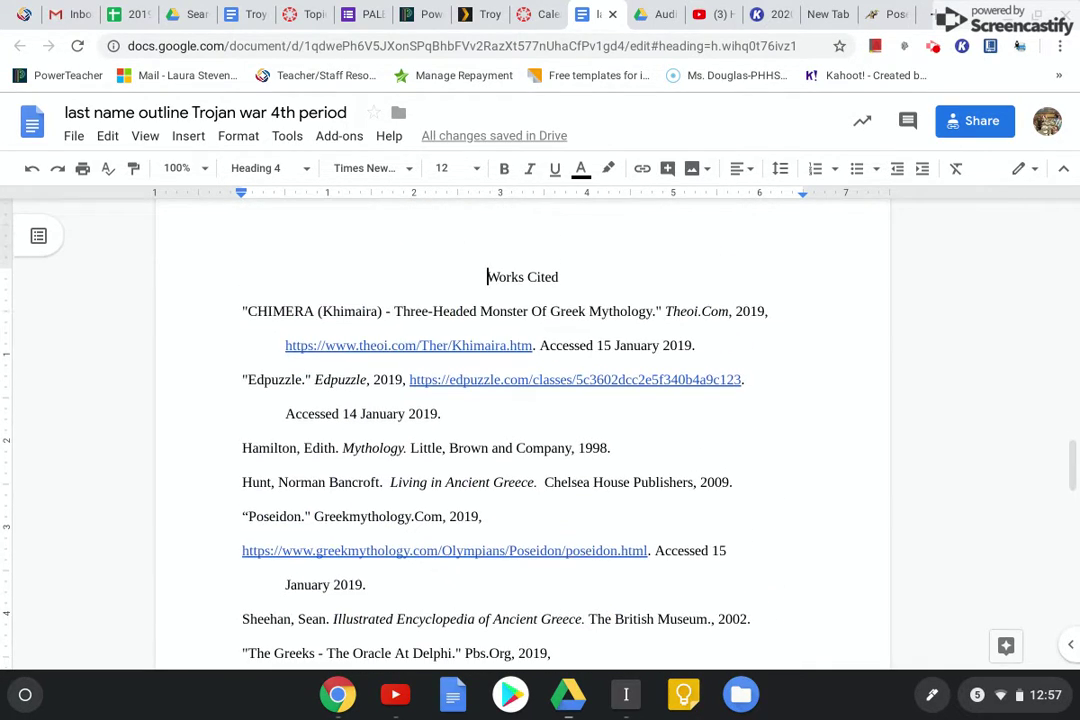
pyautogui.moveTo(314, 311); pyautogui.dragTo(258, 312)
pyautogui.write('himera')
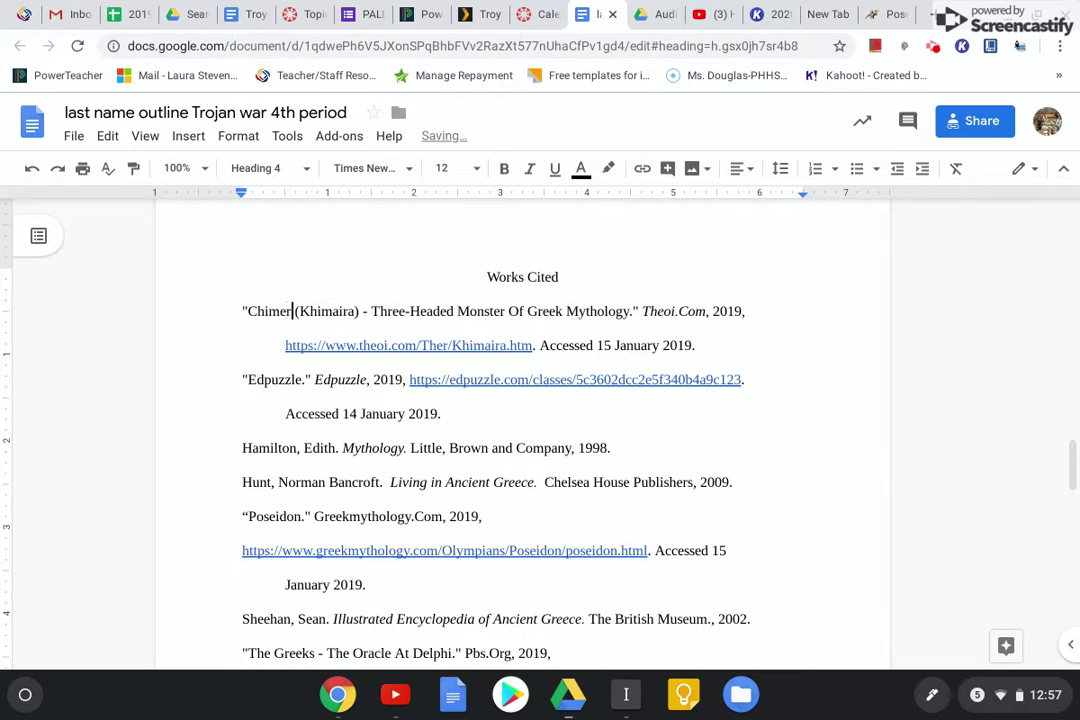
# Point out the access dates in the Edpuzzle and Chimera entries of the Works Cited list.
pyautogui.click(321, 413)
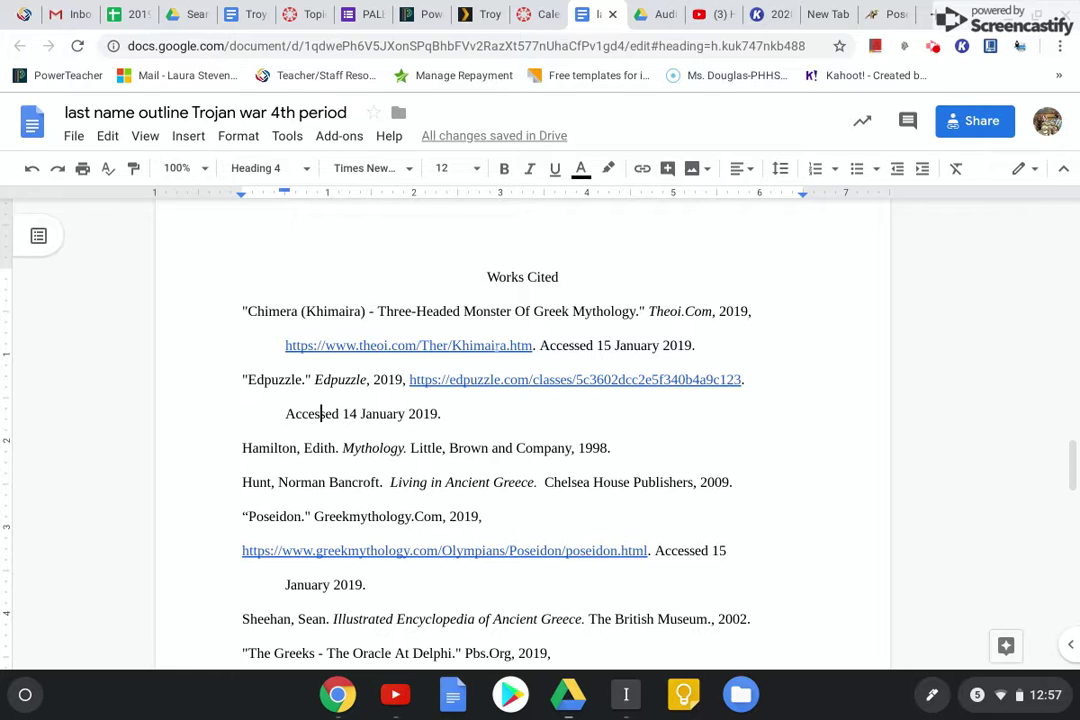
pyautogui.scroll(-1, 522, 430)
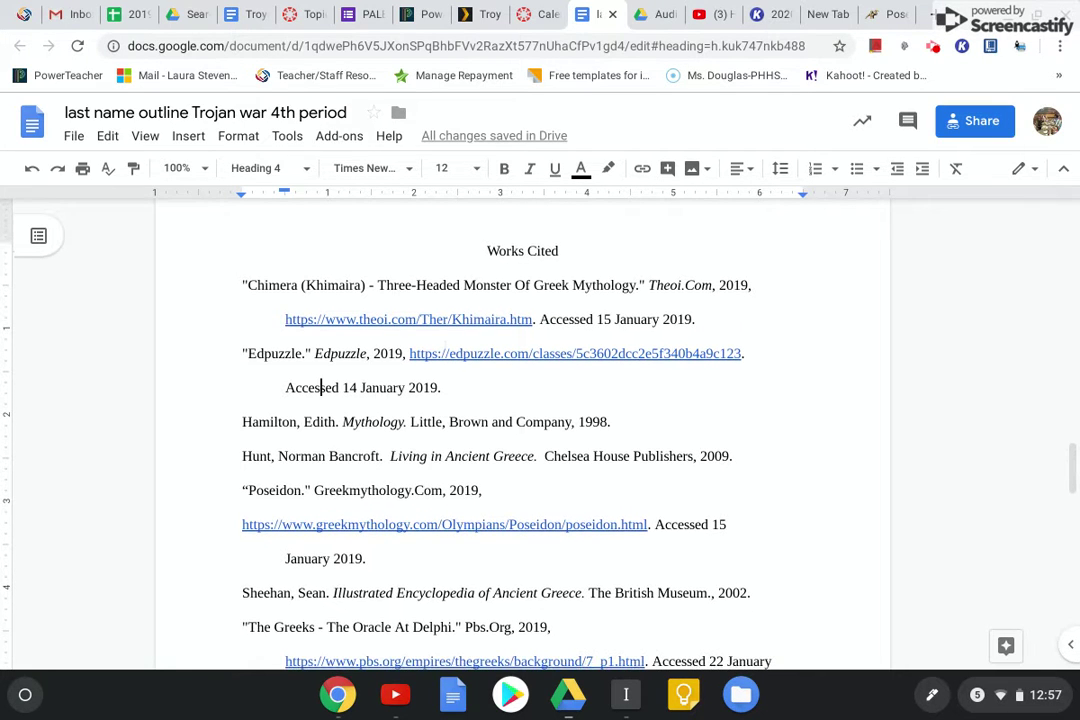
pyautogui.click(603, 319)
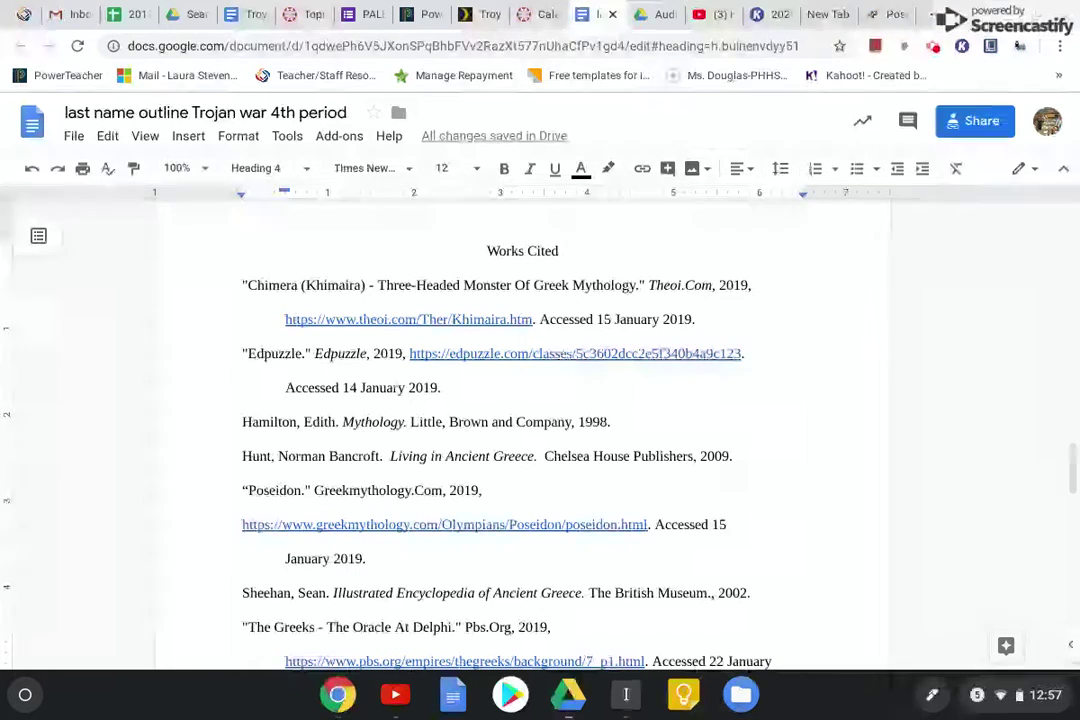
# Highlight the book entries for "Mythology" and "Living in Ancient Greece" one after the other in the Works Cited list.
pyautogui.click(398, 388)
pyautogui.click(405, 421)
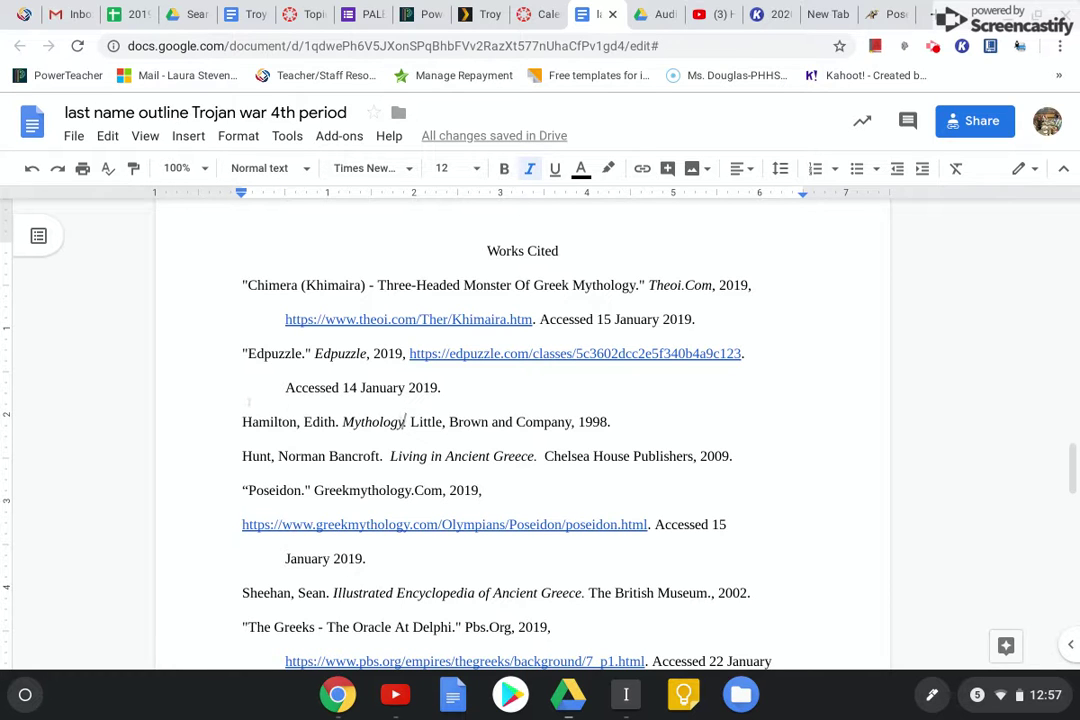
pyautogui.moveTo(213, 409); pyautogui.dragTo(620, 415)
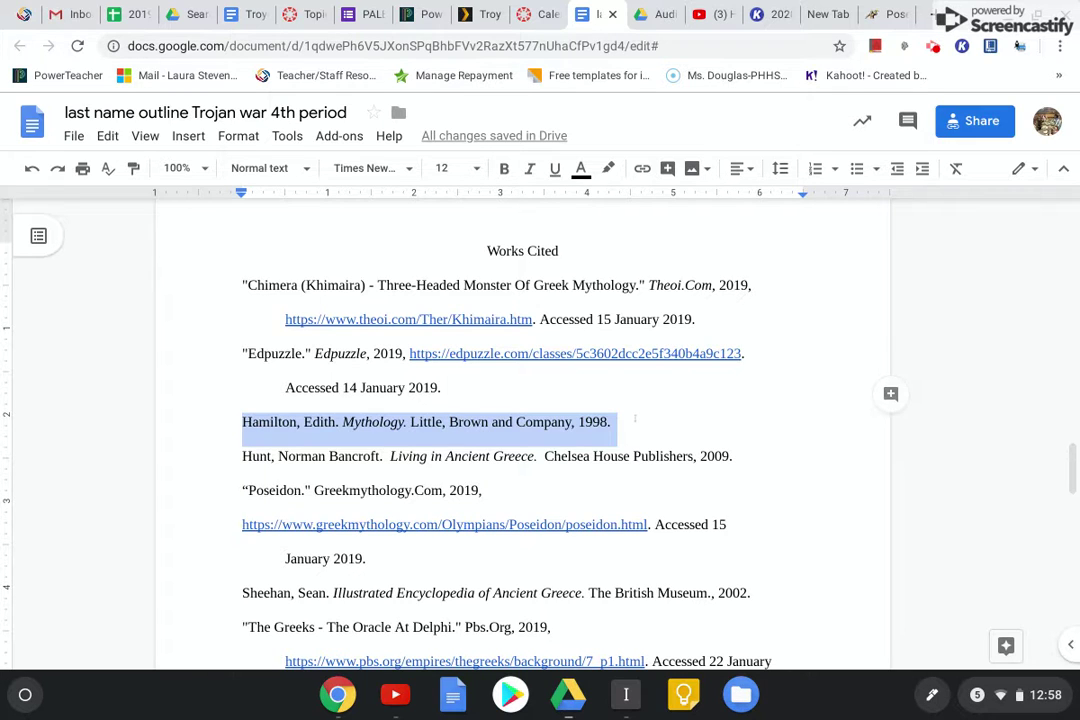
pyautogui.click(484, 494)
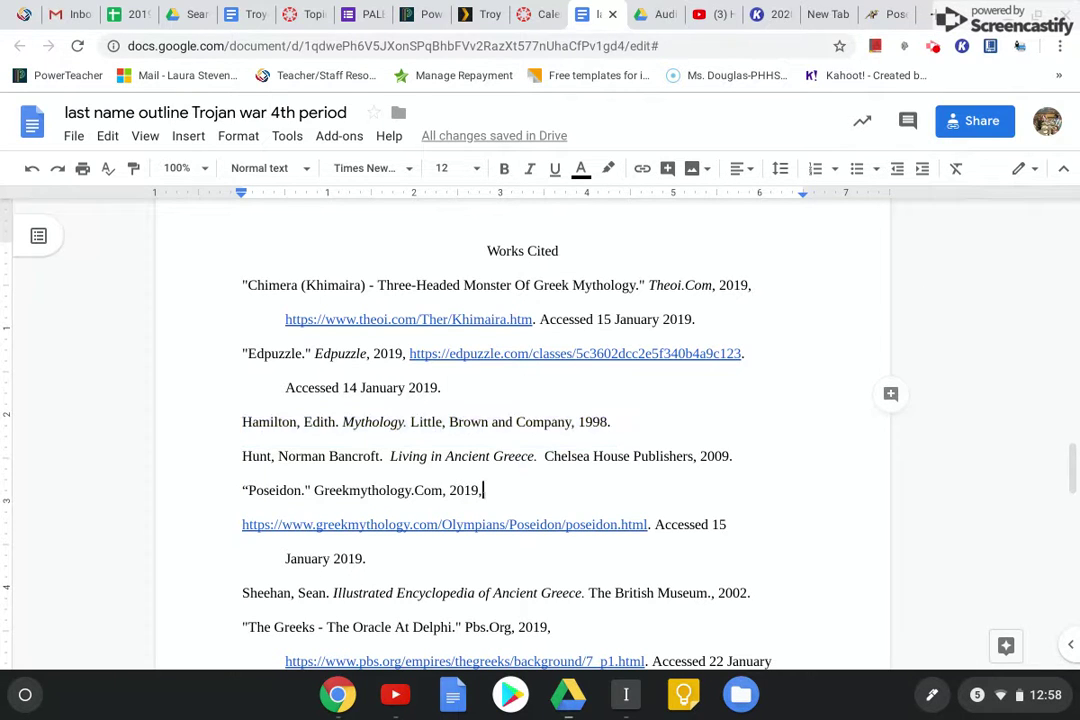
pyautogui.click(571, 456)
pyautogui.moveTo(735, 456); pyautogui.dragTo(225, 466)
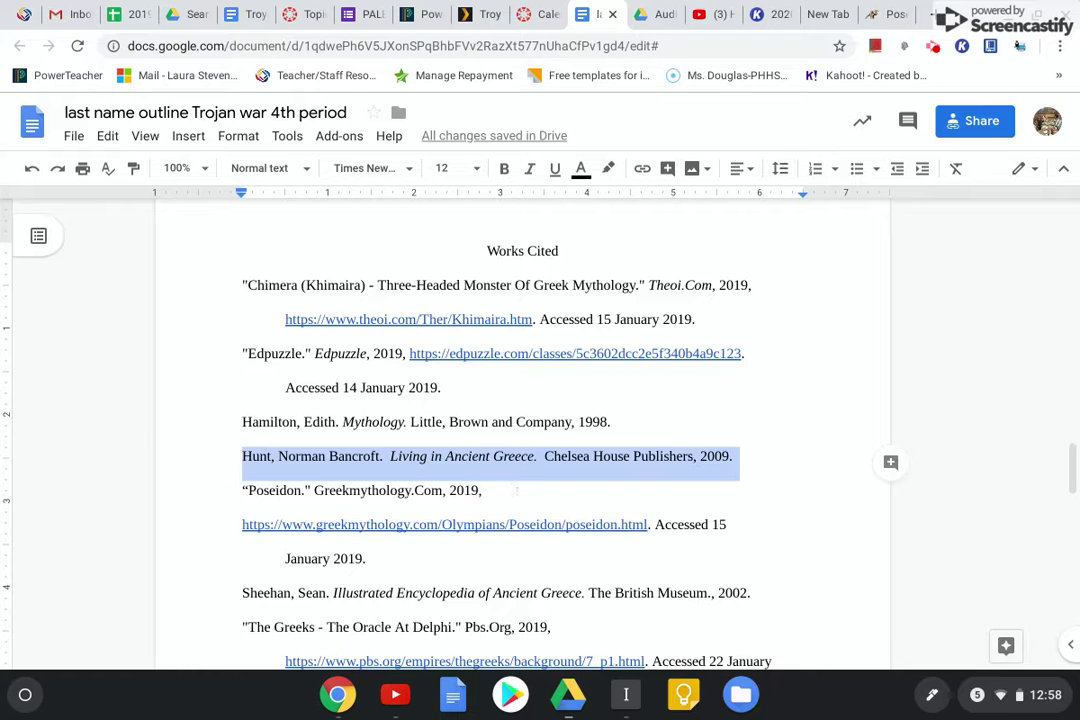
pyautogui.scroll(-2, 516, 490)
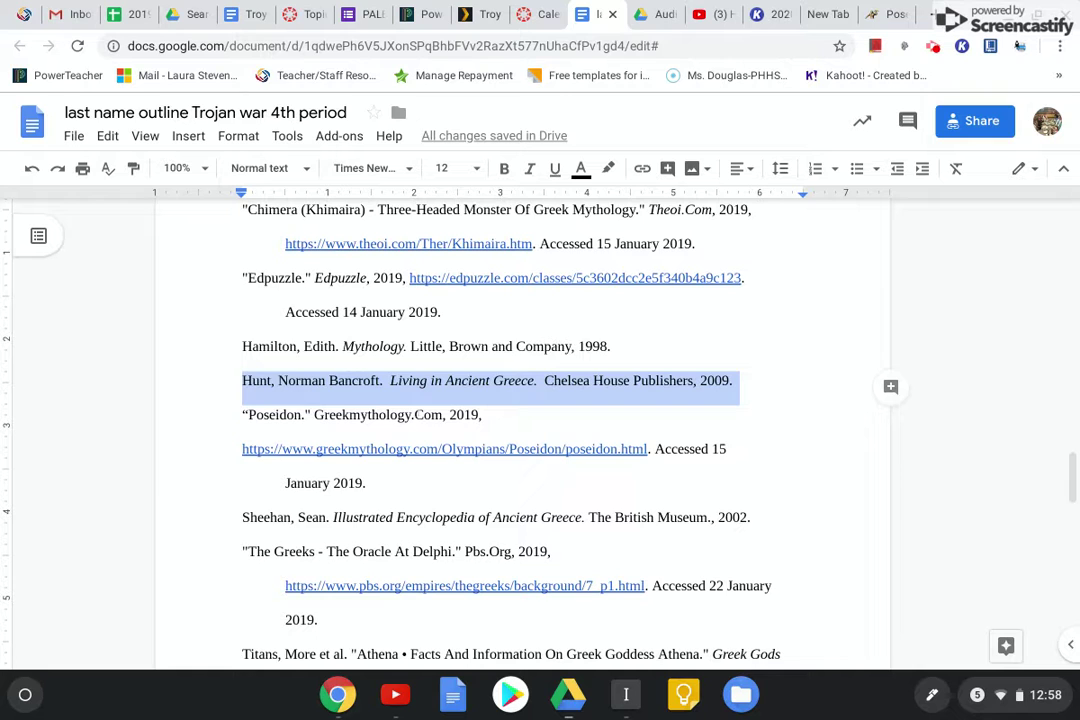
pyautogui.click(229, 452)
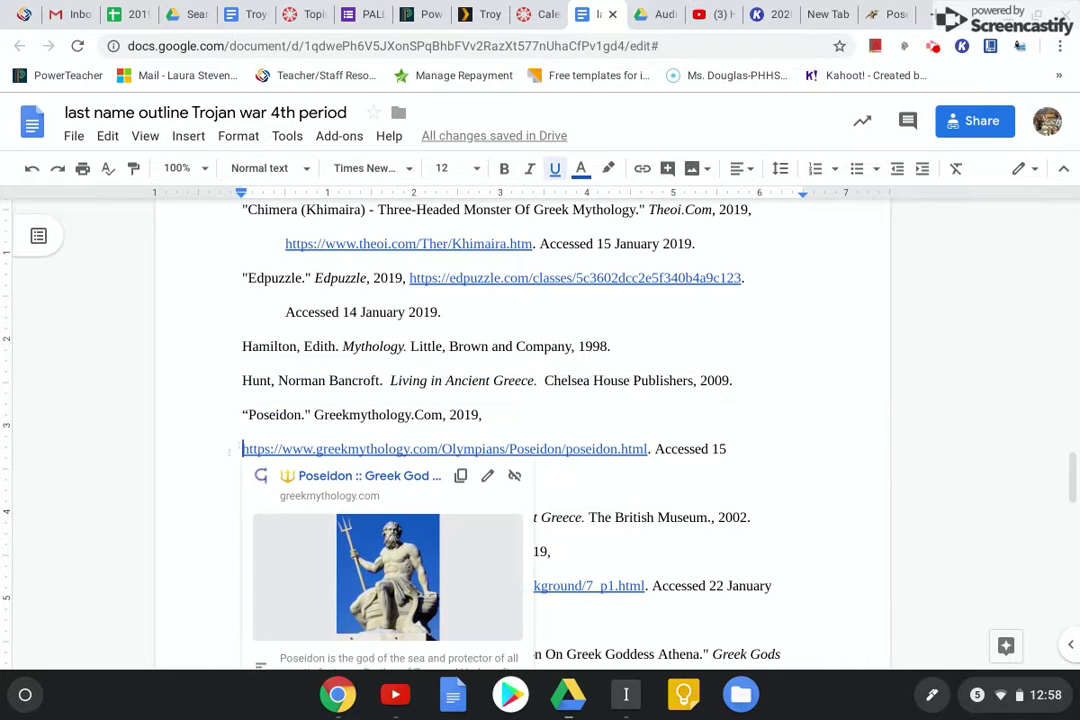
pyautogui.press('Up')
pyautogui.click(226, 445)
pyautogui.click(439, 448)
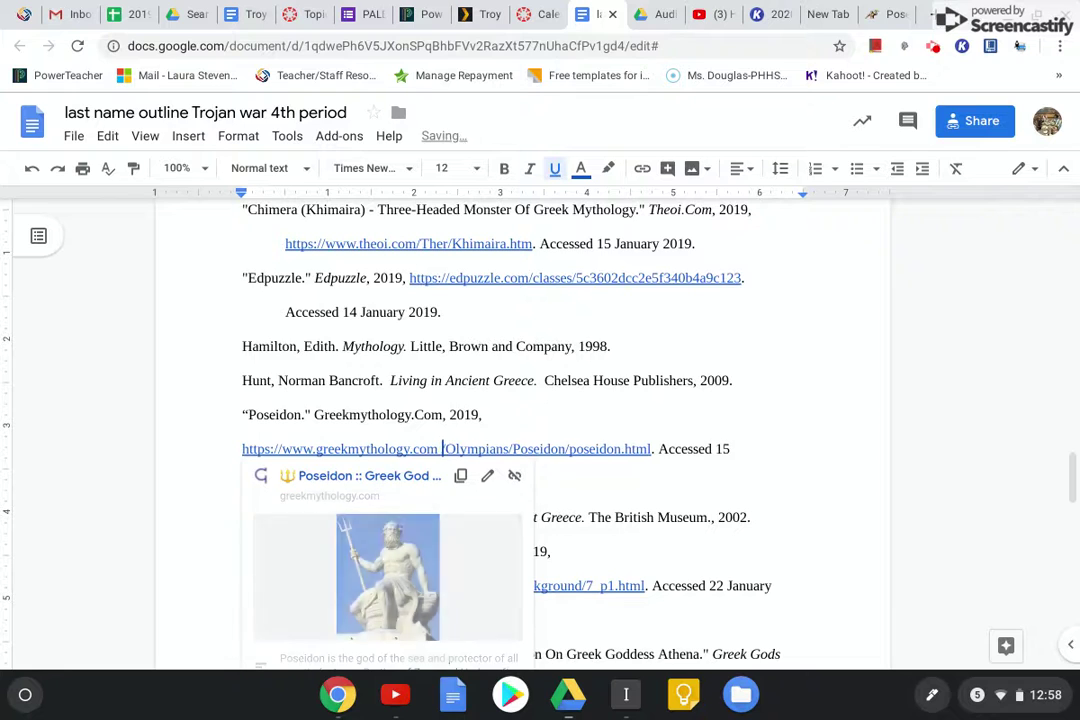
pyautogui.click(228, 444)
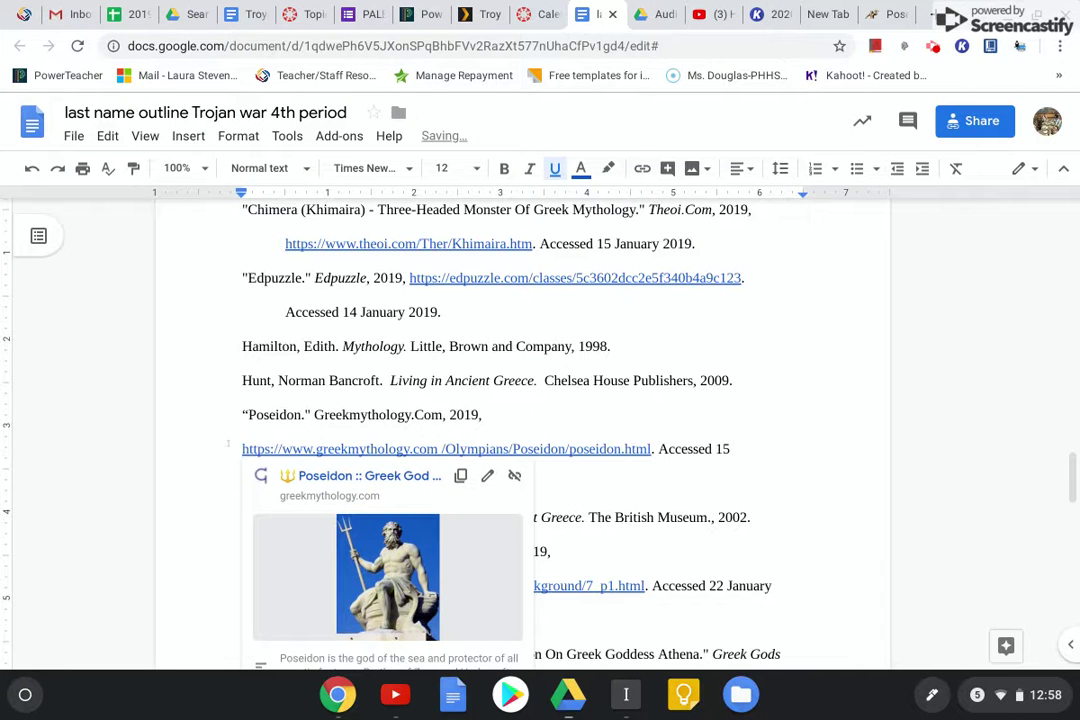
pyautogui.hotkey('ctrl', 'z')
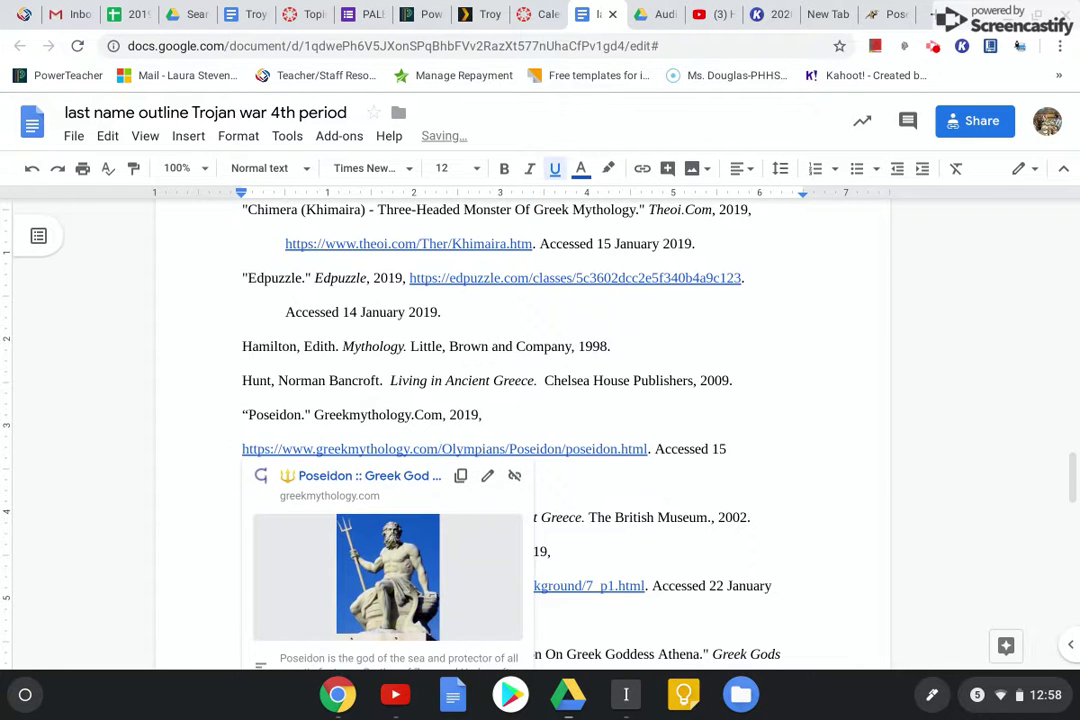
# Indent the URL line of the Poseidon entry so its continuation lines sit in from the first line.
pyautogui.click(227, 445)
pyautogui.press('Return')
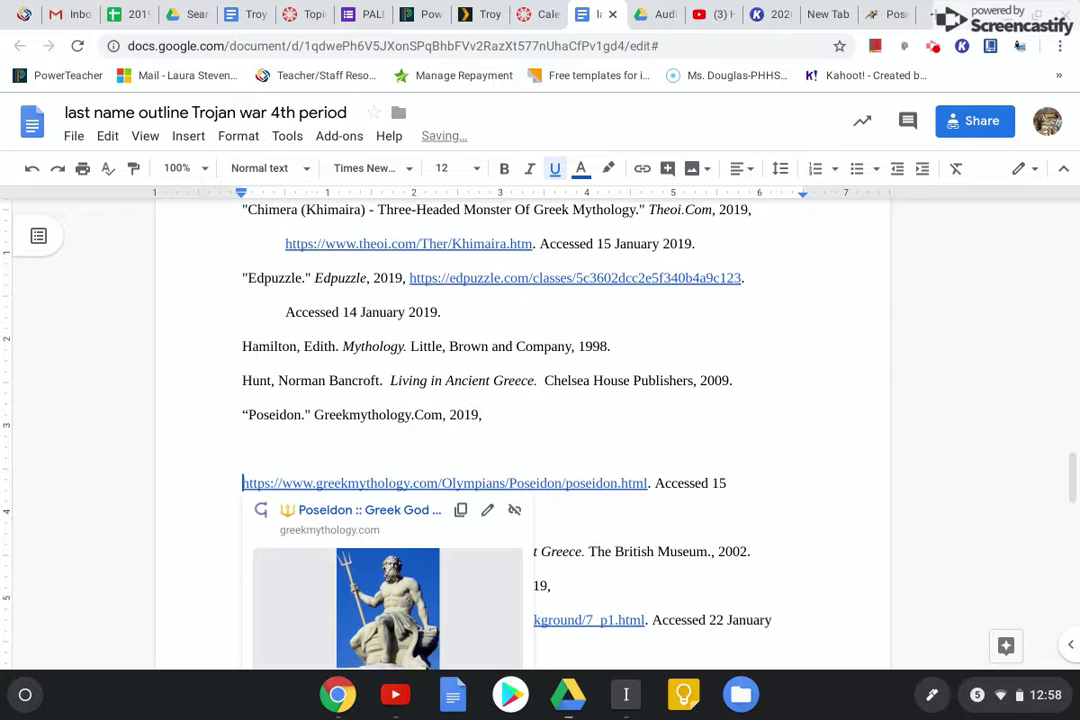
pyautogui.press('BackSpace')
pyautogui.press('Tab')
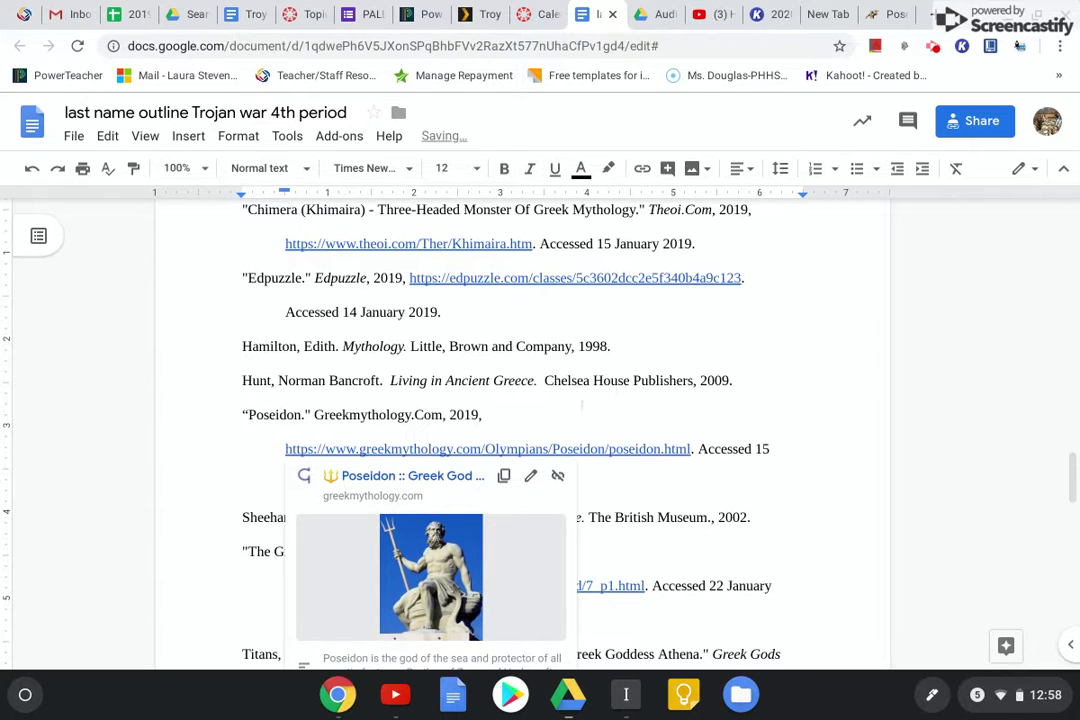
pyautogui.click(581, 409)
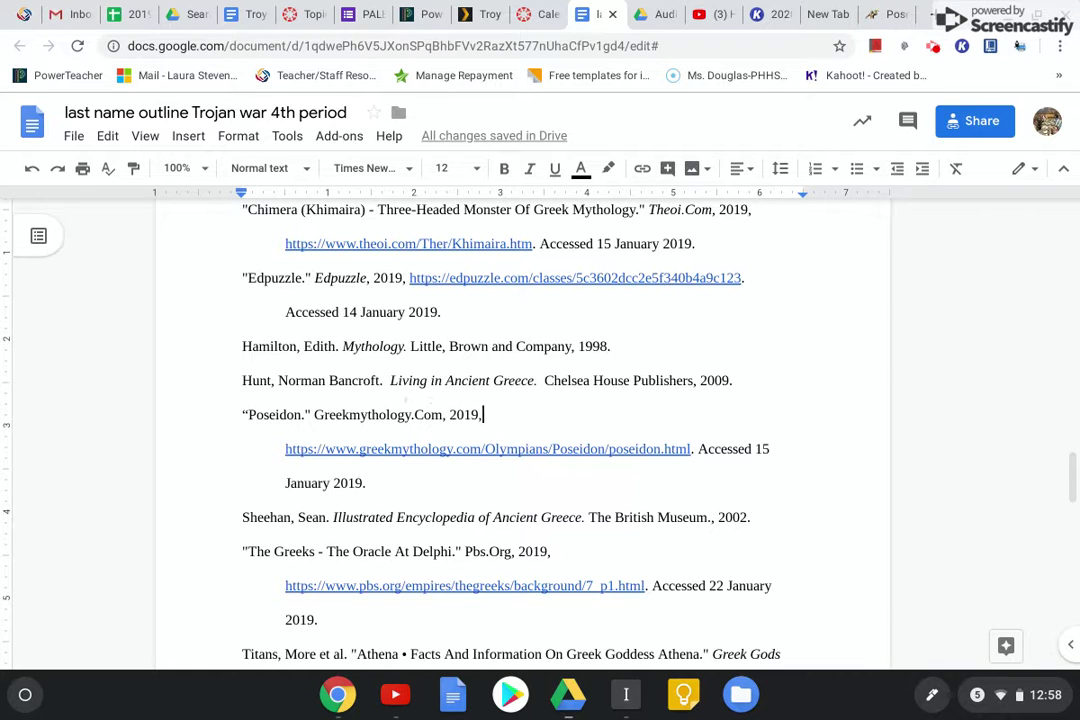
# Insert the italic website title "Greek Mythology." right after "Poseidon." in the Poseidon entry.
pyautogui.click(314, 414)
pyautogui.hotkey('ctrl', 'i')
pyautogui.write('Greek')
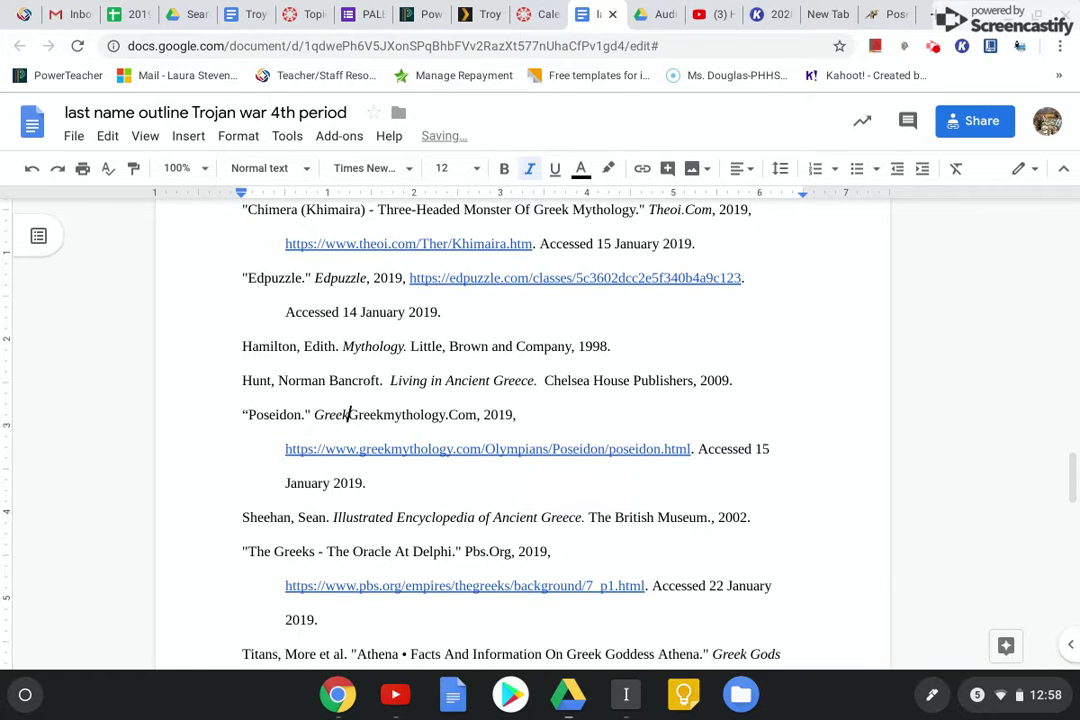
pyautogui.write(' Mythology')
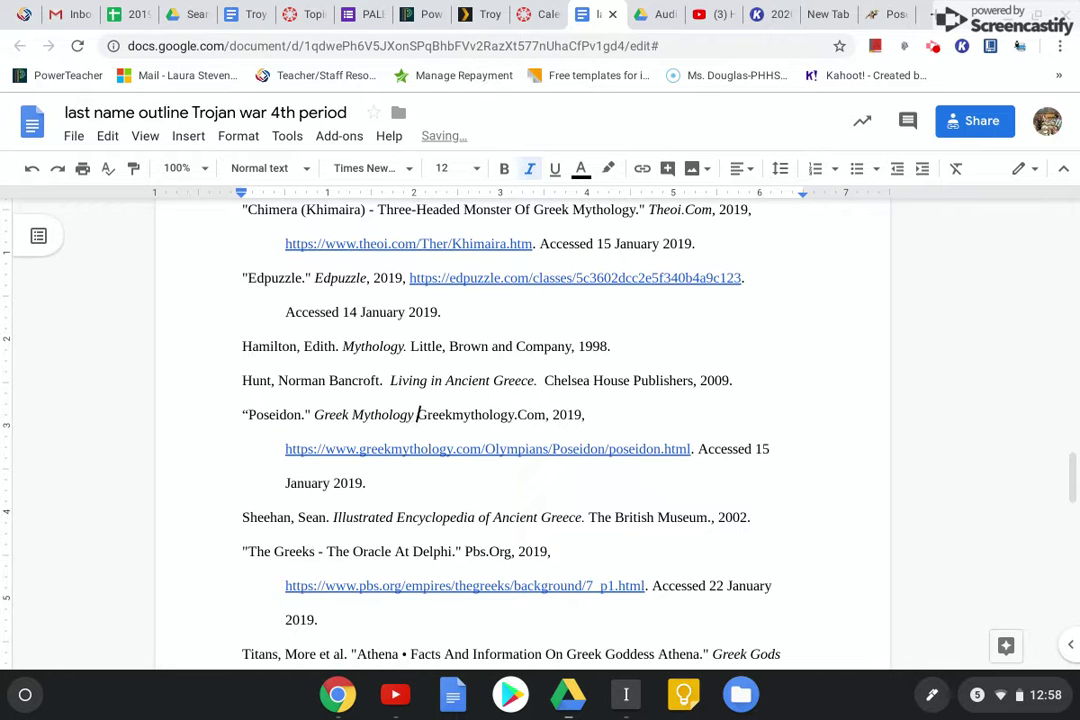
pyautogui.press('BackSpace')
pyautogui.write('.')
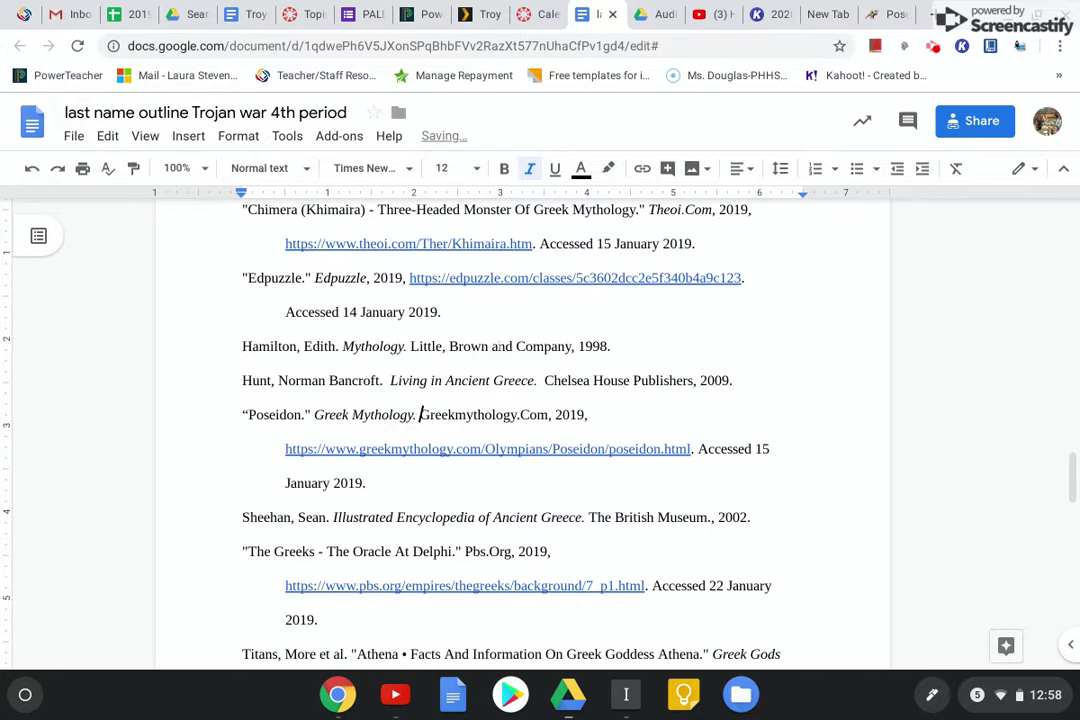
pyautogui.click(367, 483)
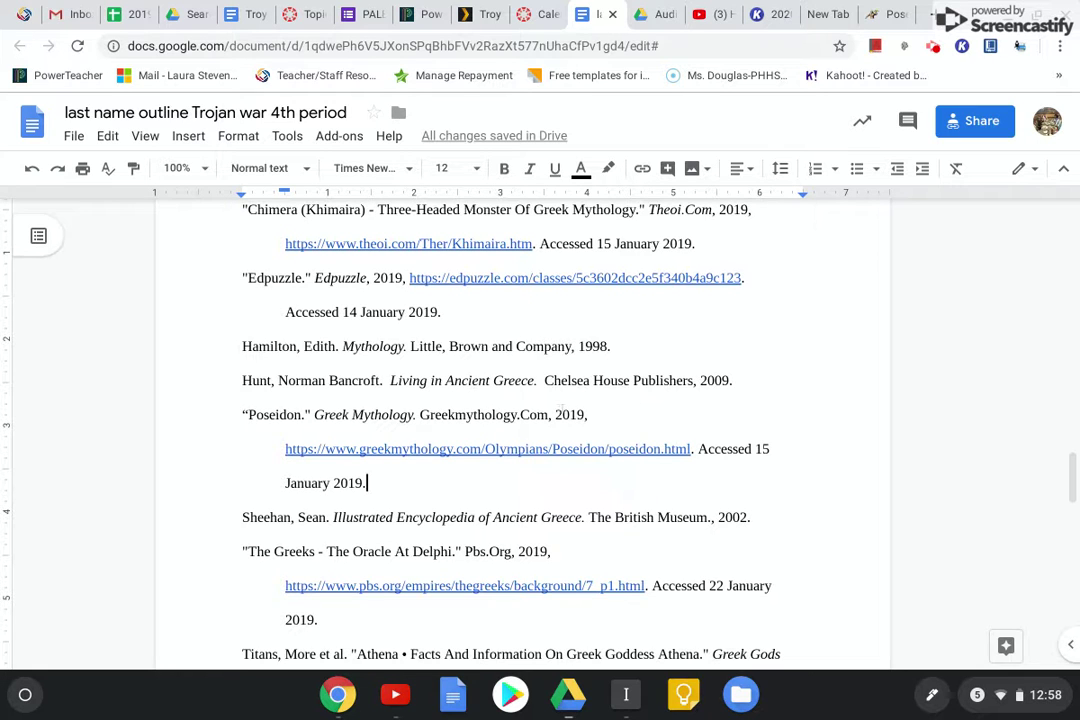
# Delete "Greekmythology.Com," from the Poseidon entry and follow the year 2019 with a comma.
pyautogui.moveTo(552, 414); pyautogui.dragTo(416, 412)
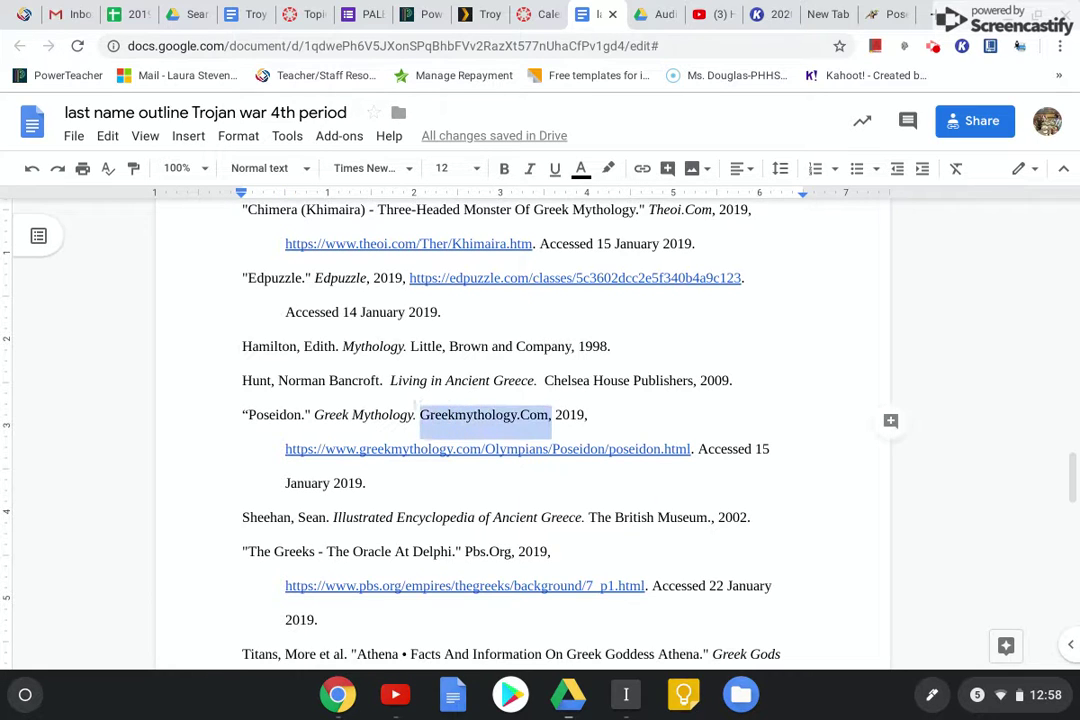
pyautogui.press('BackSpace')
pyautogui.click(449, 415)
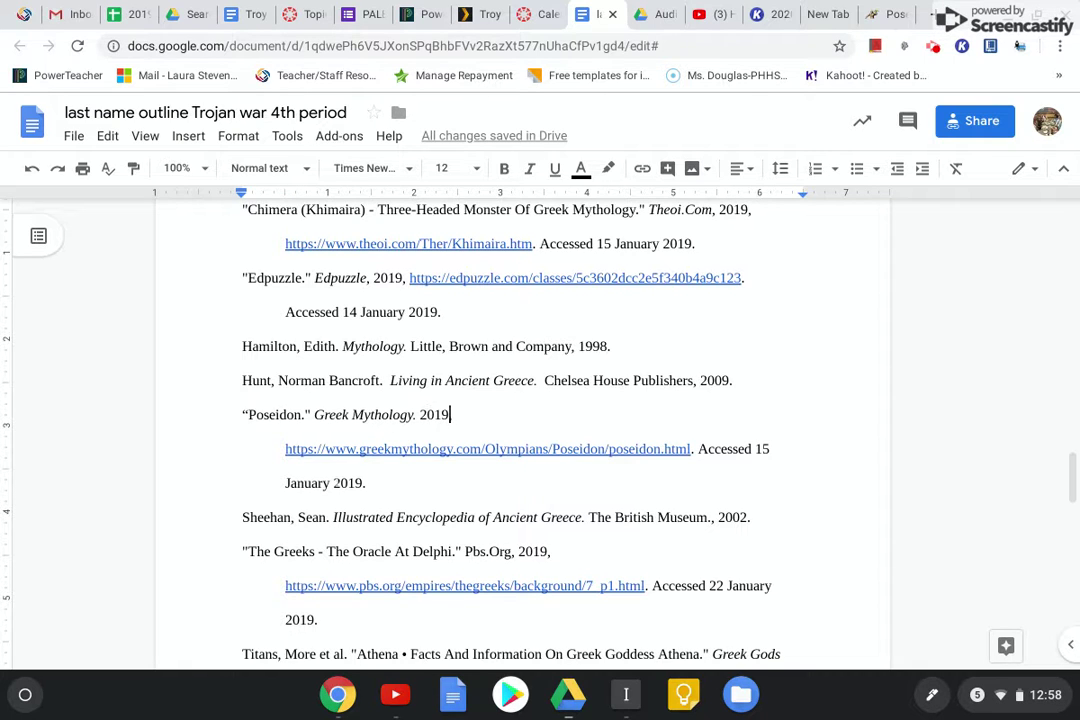
pyautogui.write(',')
# Point out the URL and the access date in the Poseidon entry.
pyautogui.click(340, 483)
pyautogui.click(507, 448)
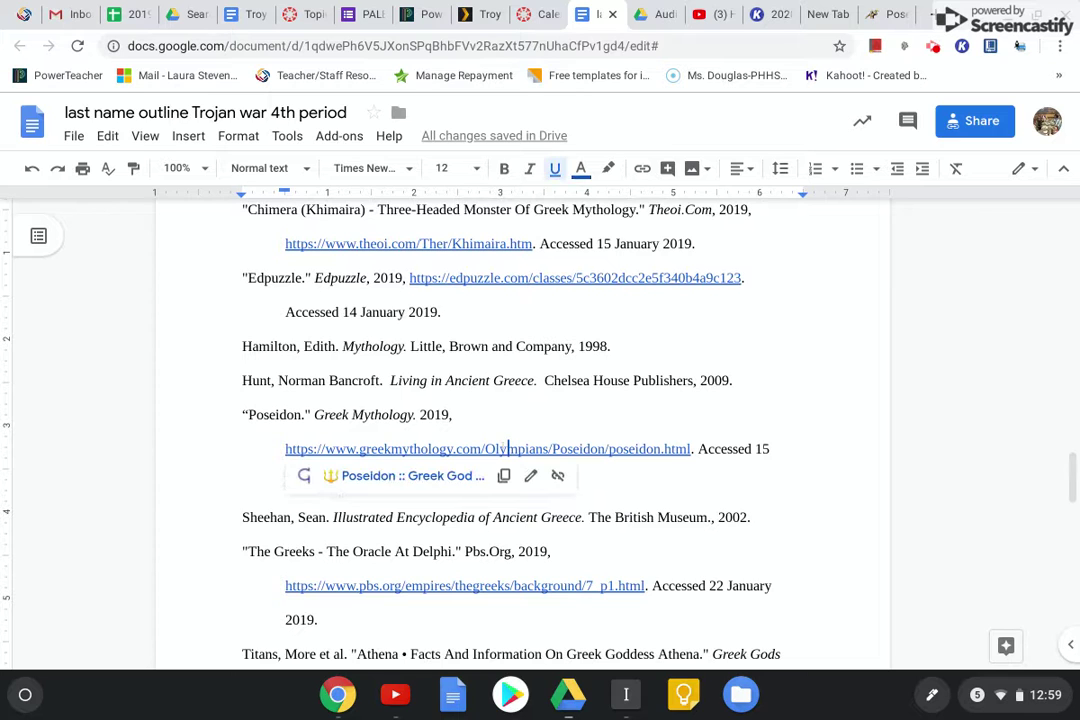
pyautogui.click(699, 468)
pyautogui.scroll(-1, 528, 450)
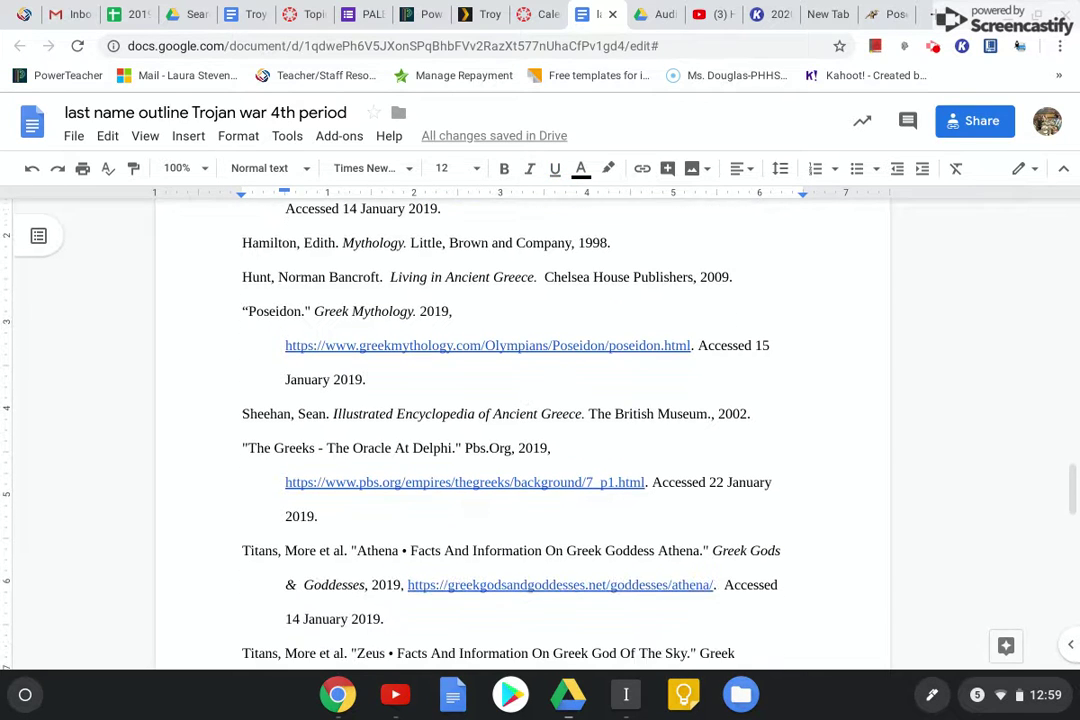
pyautogui.click(367, 379)
# Italicize the website name "Pbs.Org" in the "The Greeks - The Oracle At Delphi" entry.
pyautogui.scroll(-1, 373, 465)
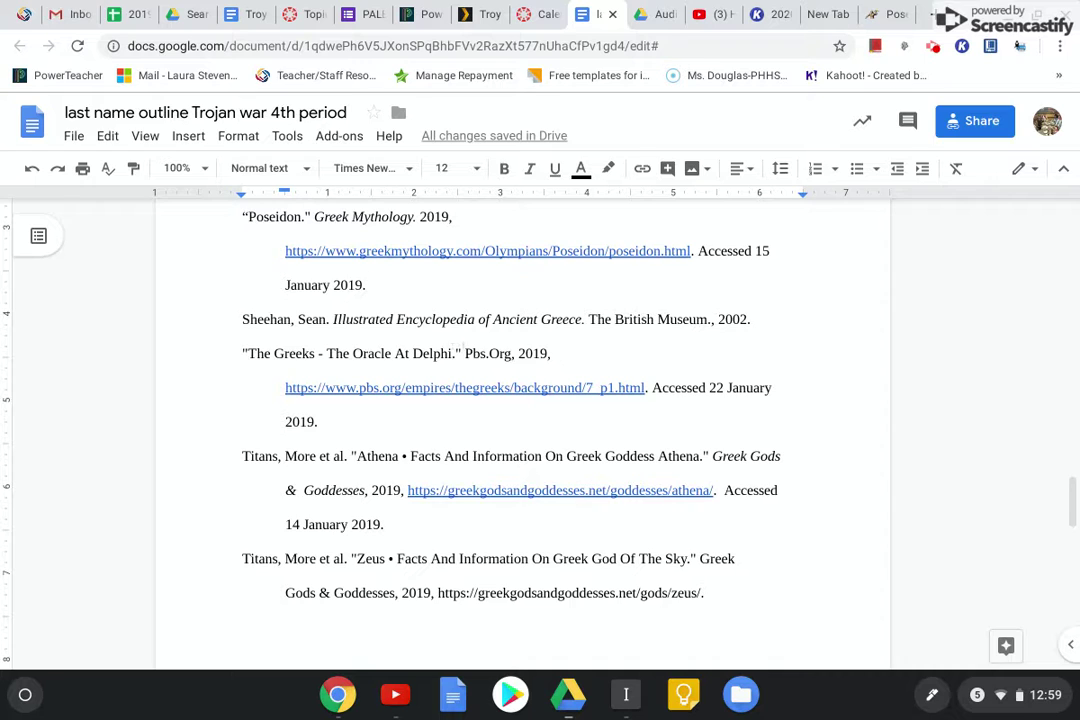
pyautogui.doubleClick(488, 353)
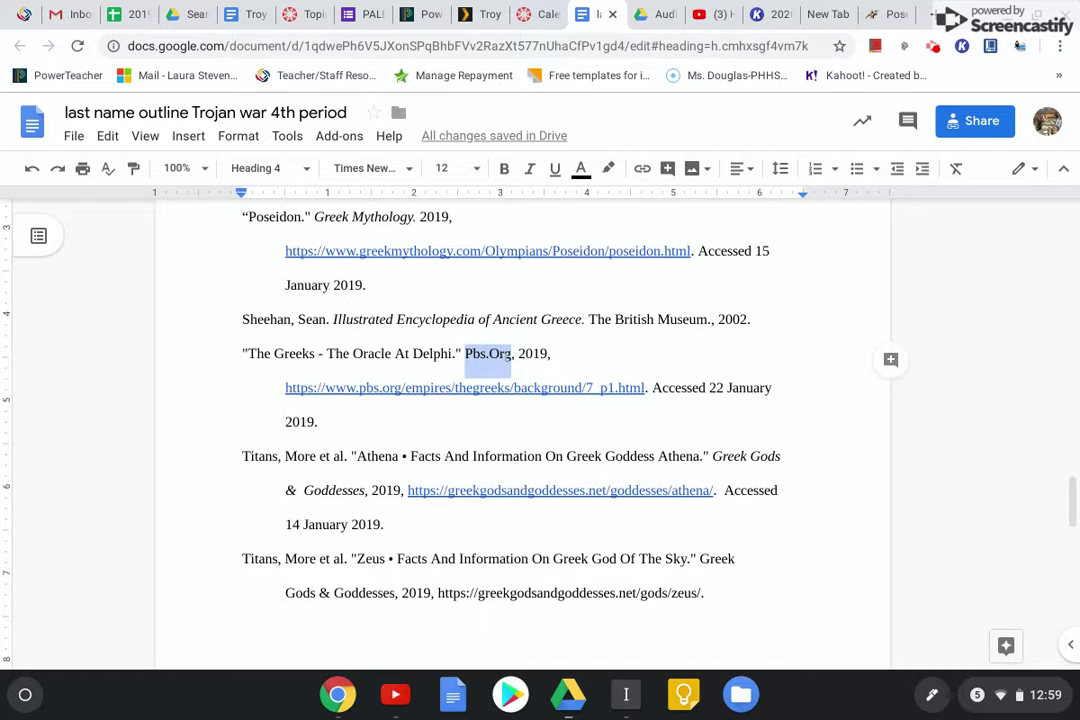
pyautogui.hotkey('ctrl', 'i')
pyautogui.press('Down')
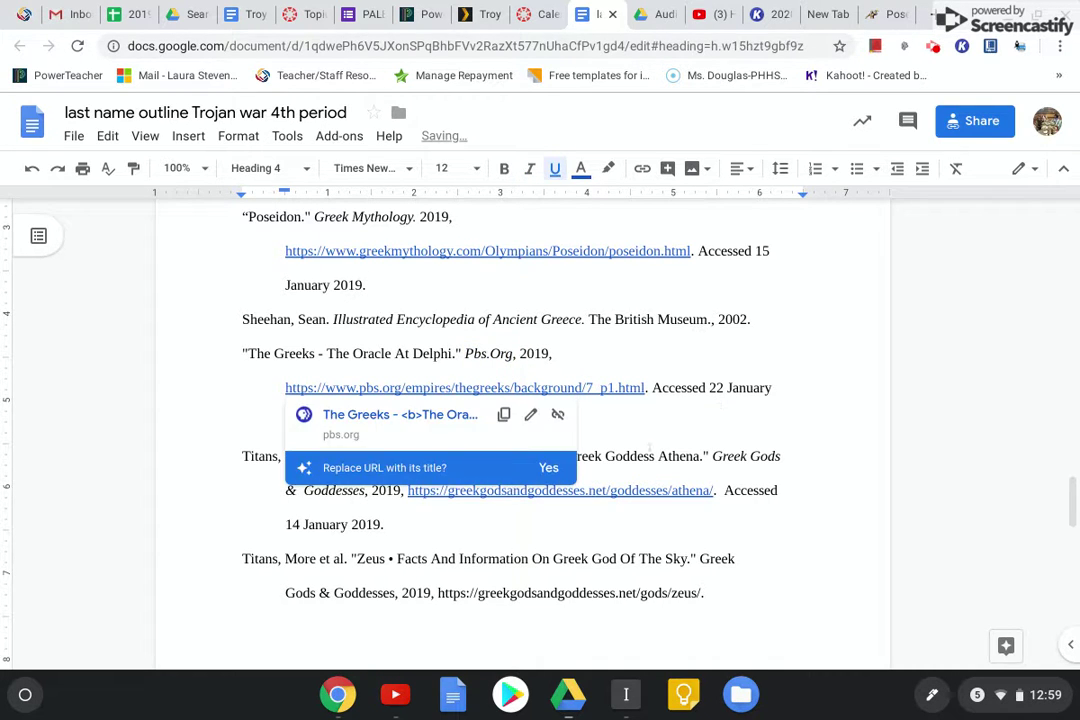
pyautogui.click(651, 452)
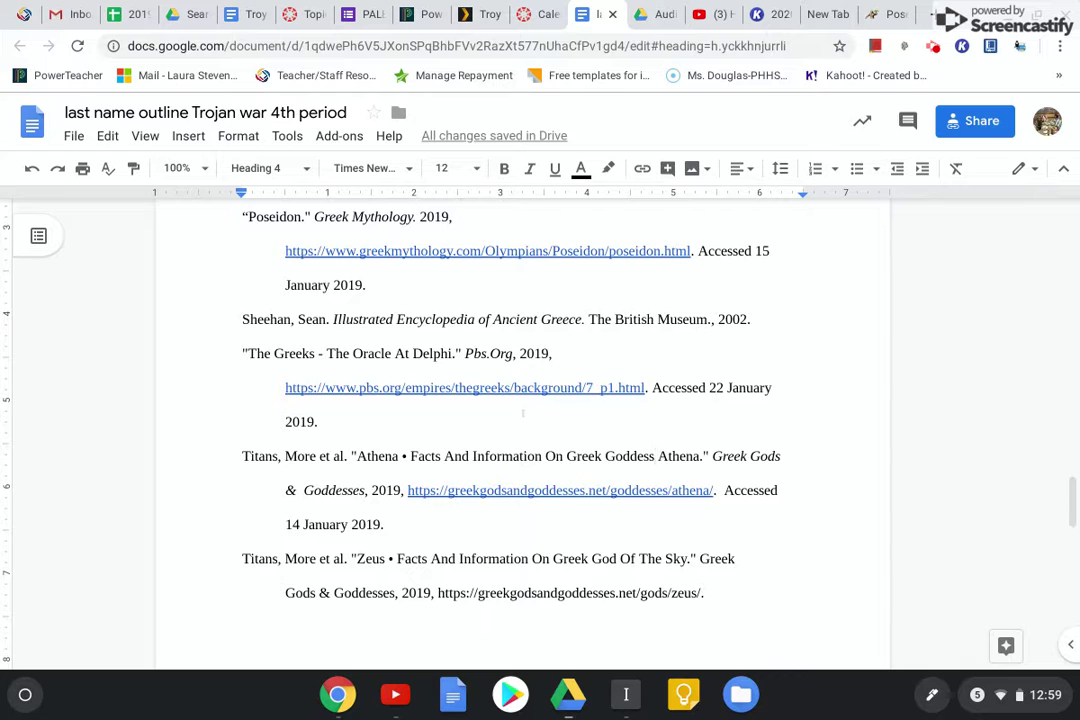
pyautogui.click(416, 428)
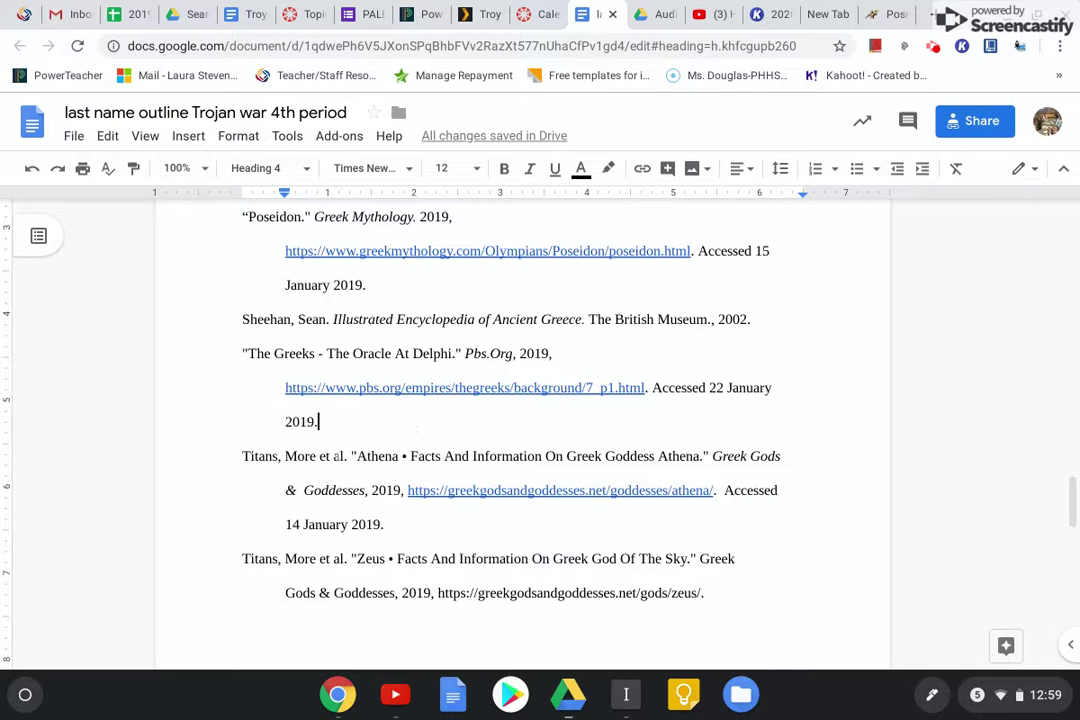
# Delete the author credit at the start of the Athena entry so it begins with the article title.
pyautogui.click(351, 456)
pyautogui.moveTo(351, 456); pyautogui.dragTo(228, 456)
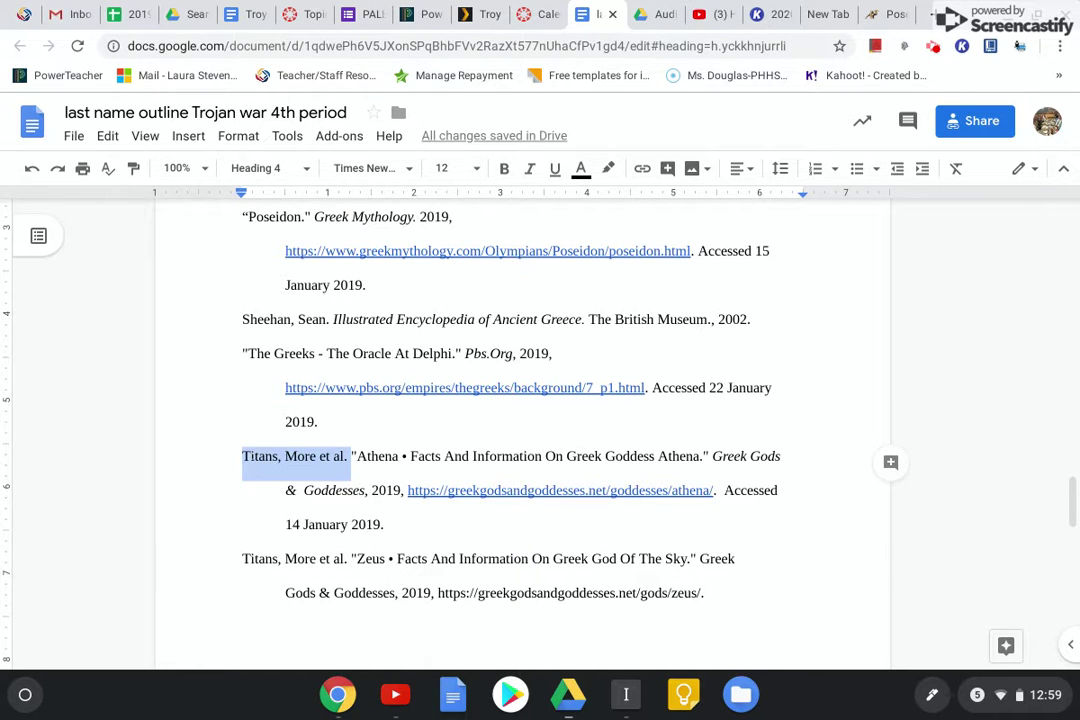
pyautogui.press('BackSpace')
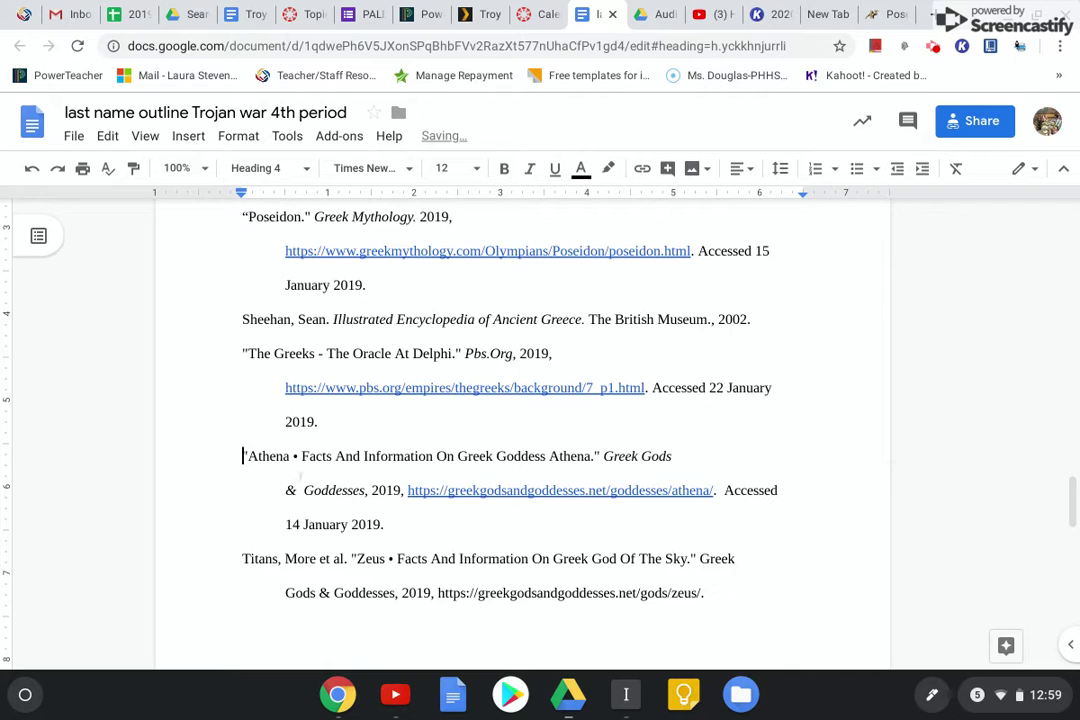
# Move the Athena entry to the start of the Works Cited list, on its own lines above the Chimera entry.
pyautogui.moveTo(385, 521); pyautogui.dragTo(226, 461)
pyautogui.hotkey('ctrl', 'c')
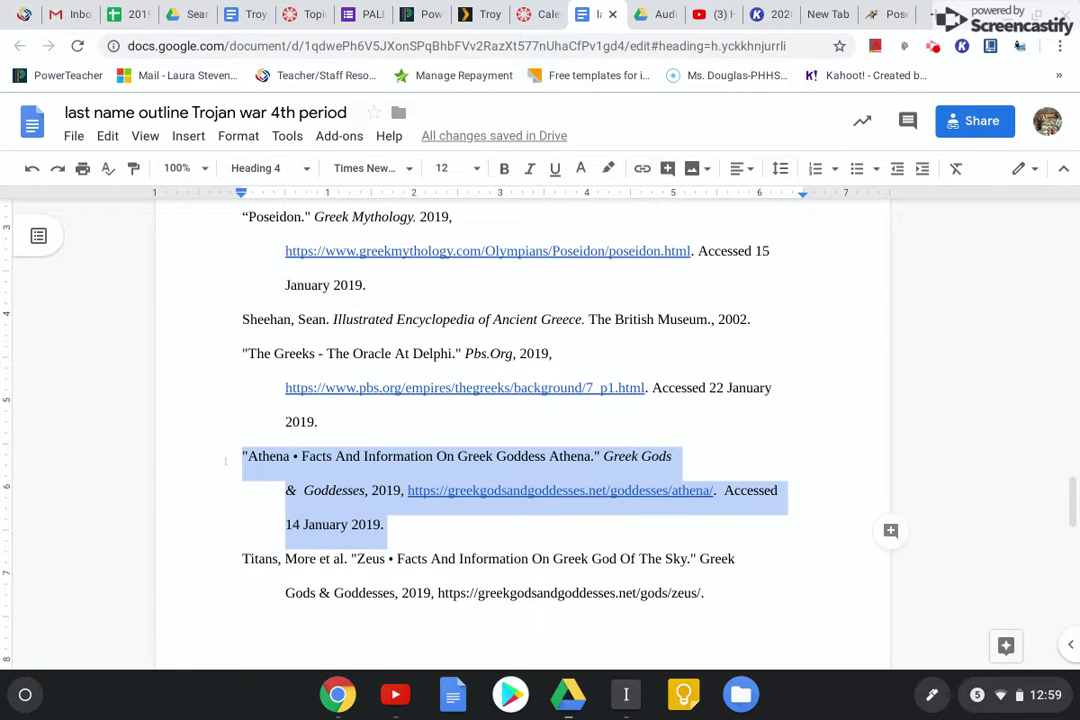
pyautogui.press('BackSpace')
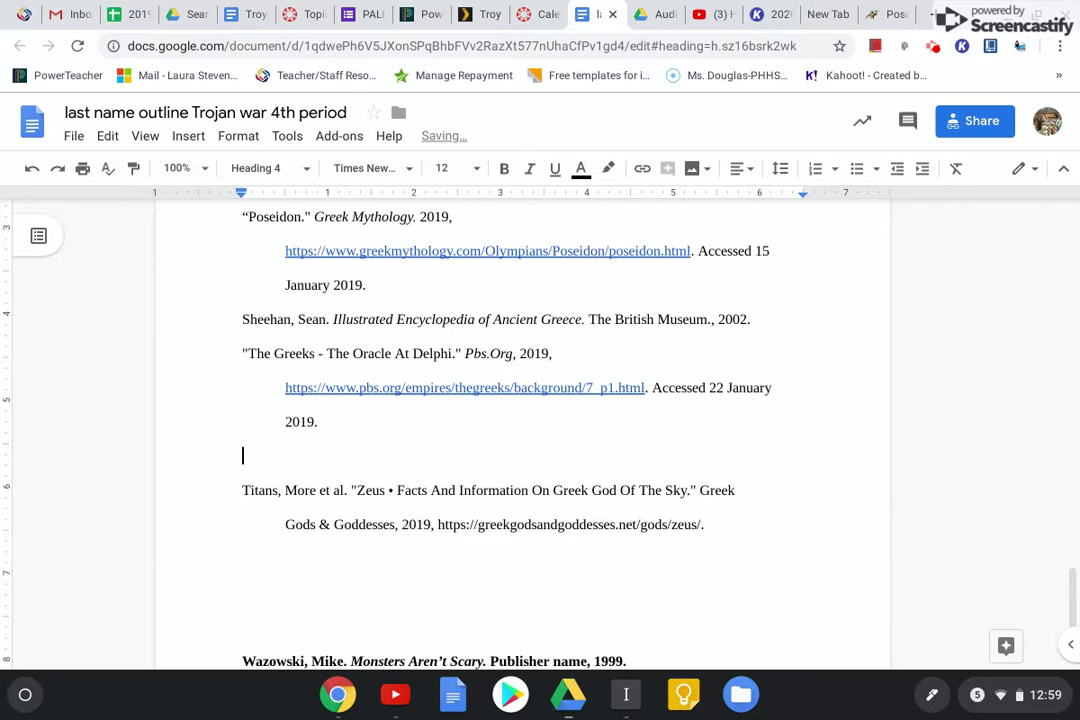
pyautogui.press('BackSpace')
pyautogui.scroll(3, 522, 430)
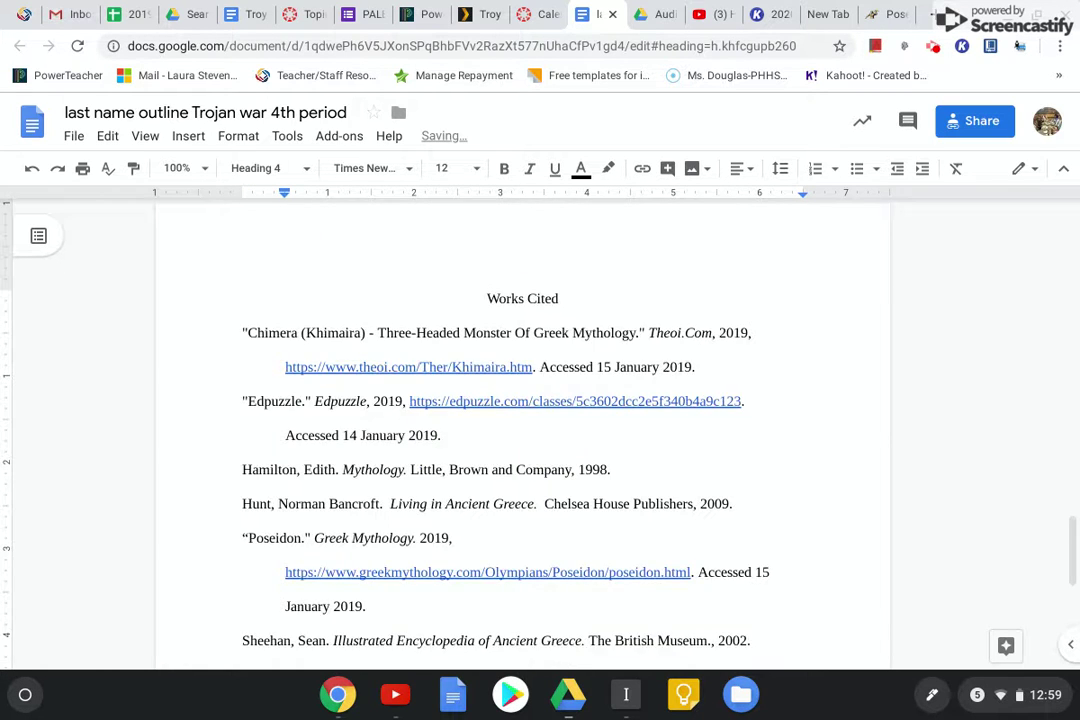
pyautogui.scroll(2, 522, 430)
pyautogui.scroll(-1, 522, 430)
pyautogui.click(242, 478)
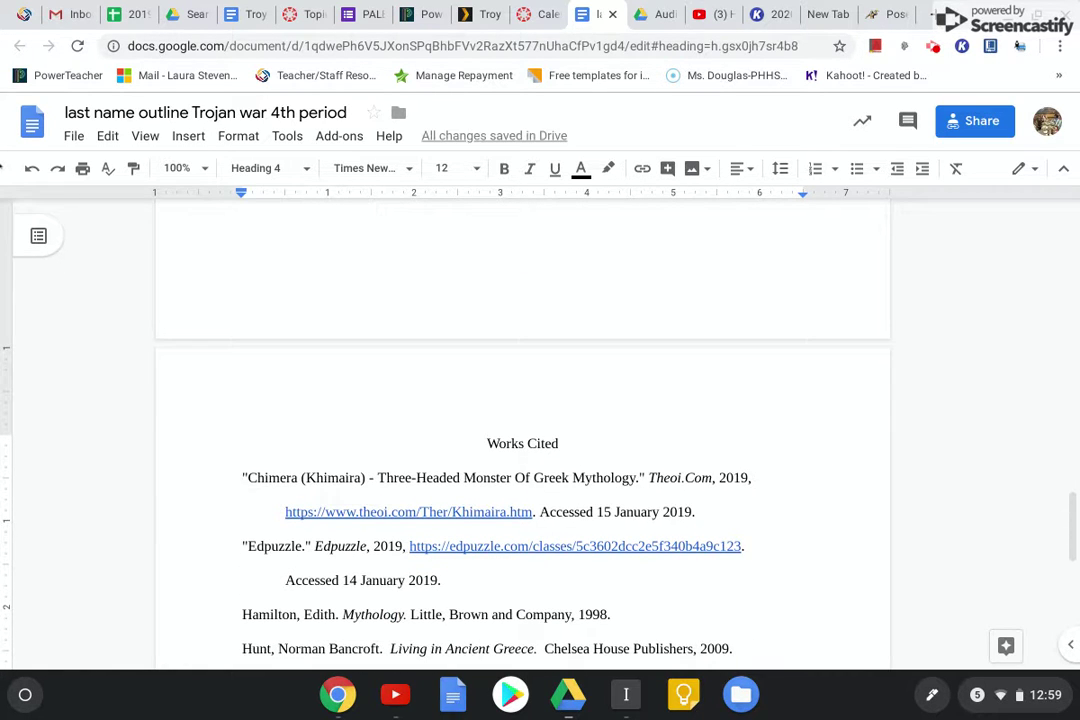
pyautogui.hotkey('ctrl', 'v')
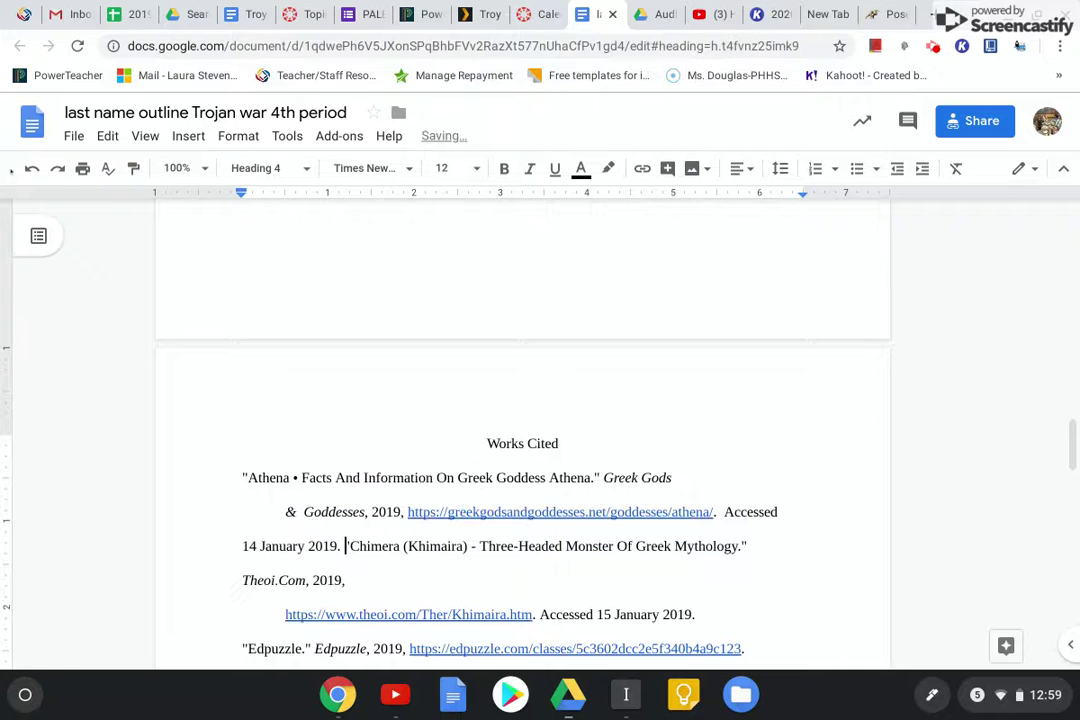
pyautogui.press('Return')
# Indent the "14 January 2019." line of the Athena entry to match its other continuation line.
pyautogui.scroll(-3, 28, 330)
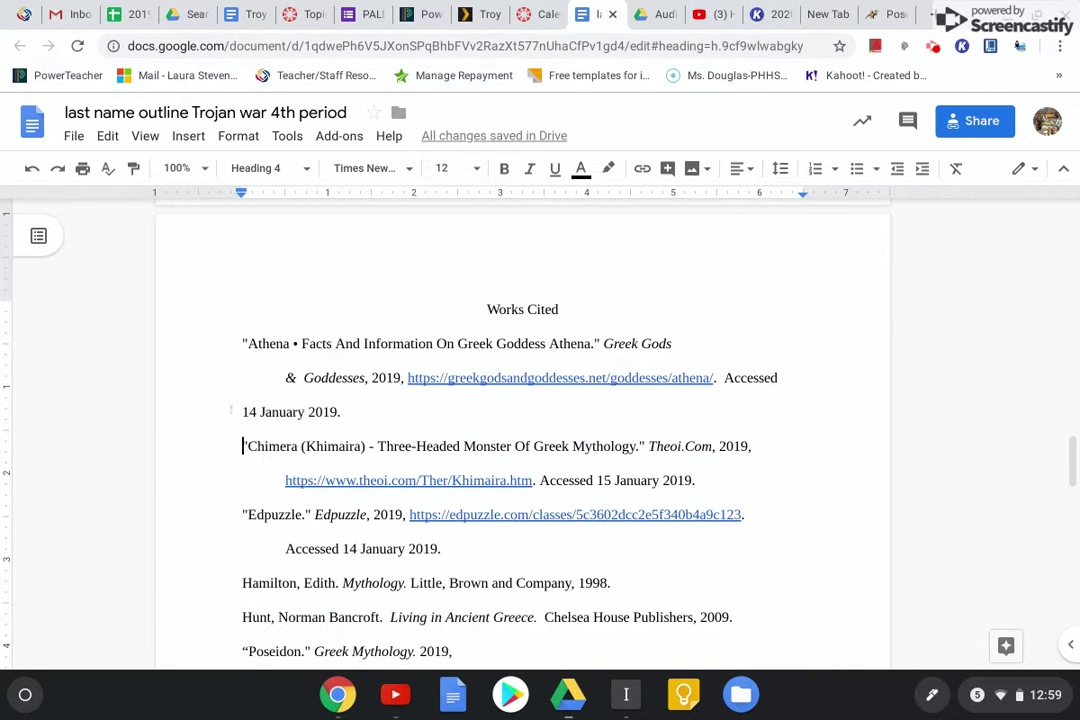
pyautogui.click(231, 411)
pyautogui.press('Return')
pyautogui.press('BackSpace')
# Delete the author credit at the start of the Zeus entry so it begins with the article title.
pyautogui.scroll(-5, 522, 440)
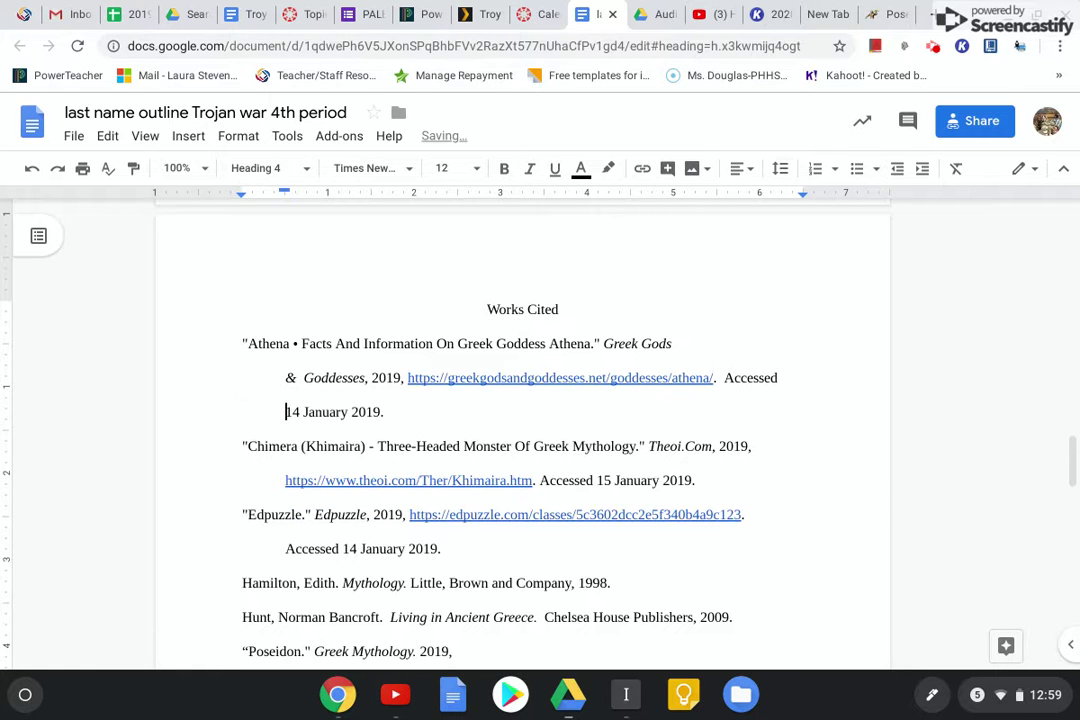
pyautogui.scroll(-6, 522, 440)
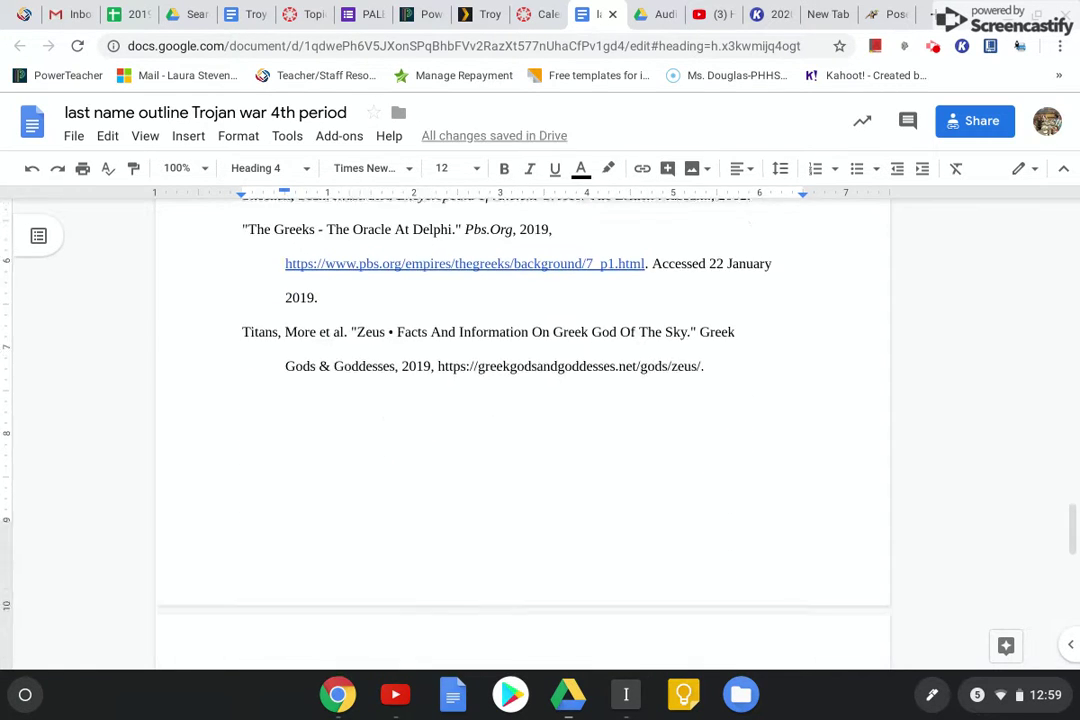
pyautogui.scroll(3, 522, 440)
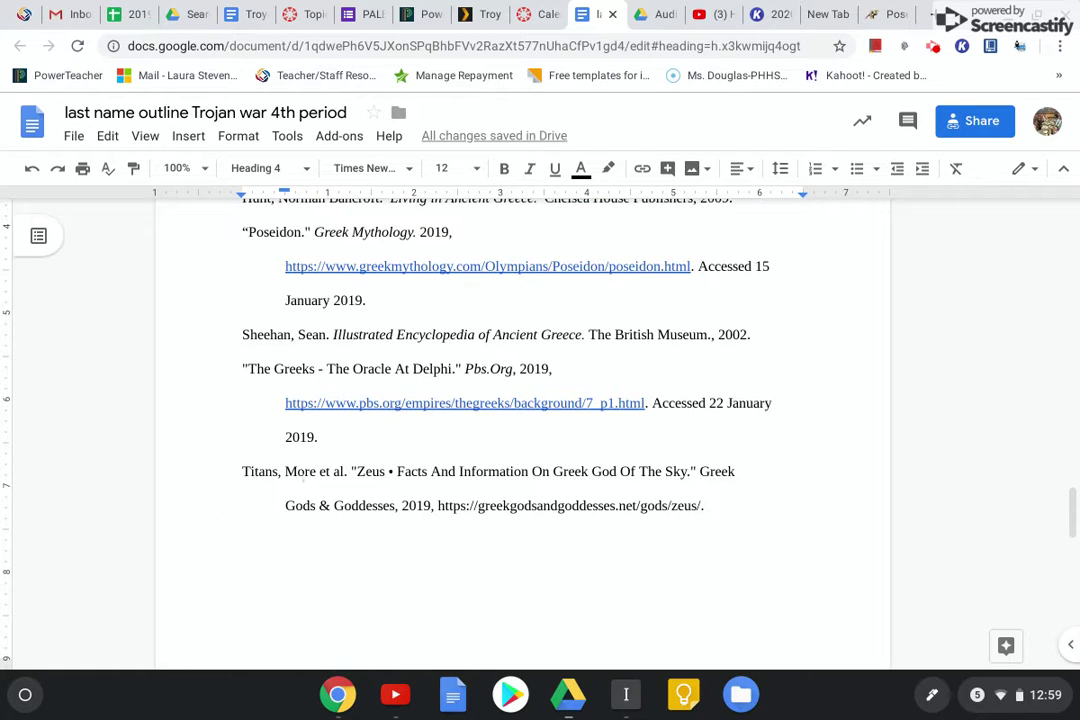
pyautogui.moveTo(351, 471); pyautogui.dragTo(242, 471)
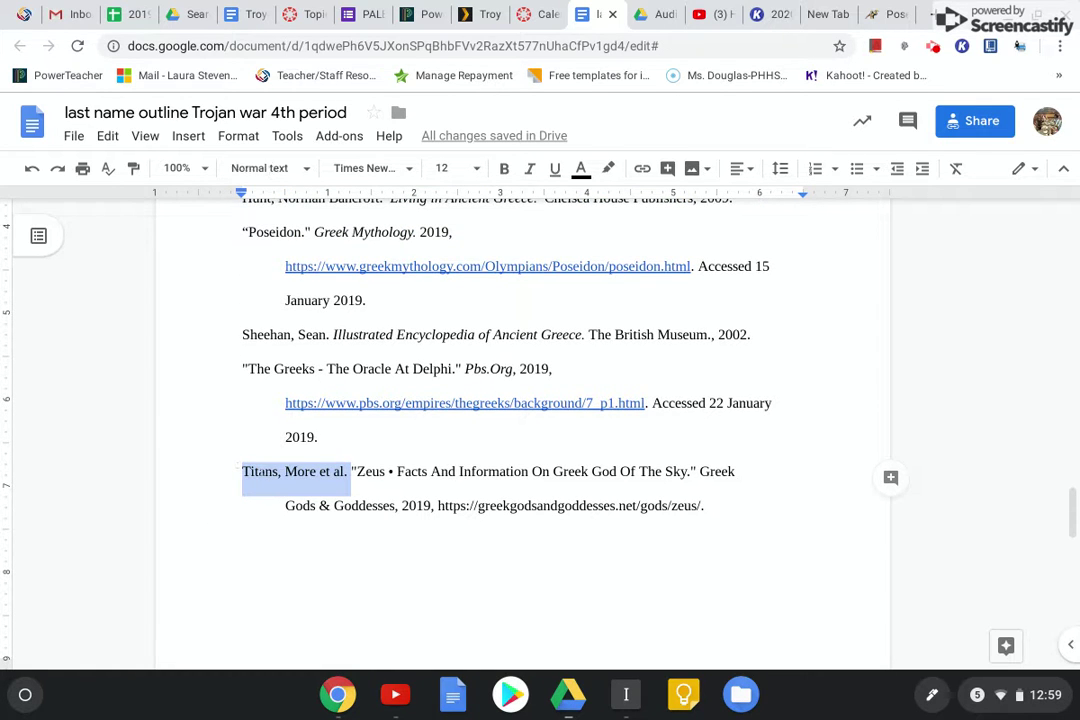
pyautogui.press('BackSpace')
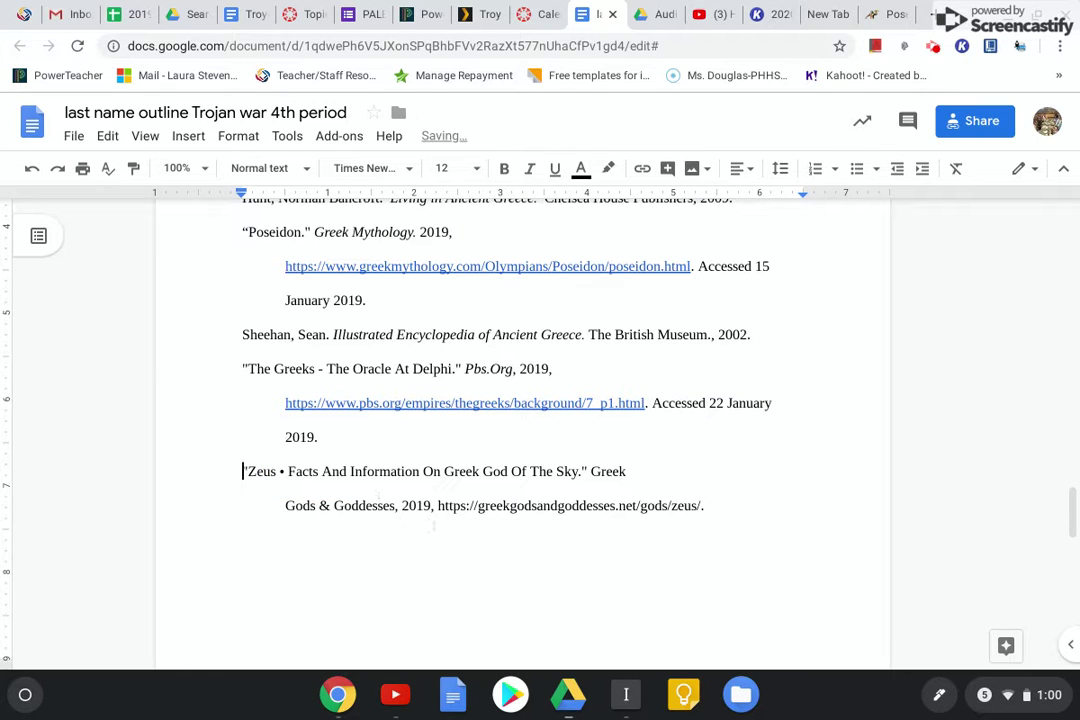
# Make the Zeus entry's URL a link and copy "Accessed 22 January 2019." from the Oracle At Delphi entry to its end.
pyautogui.click(433, 530)
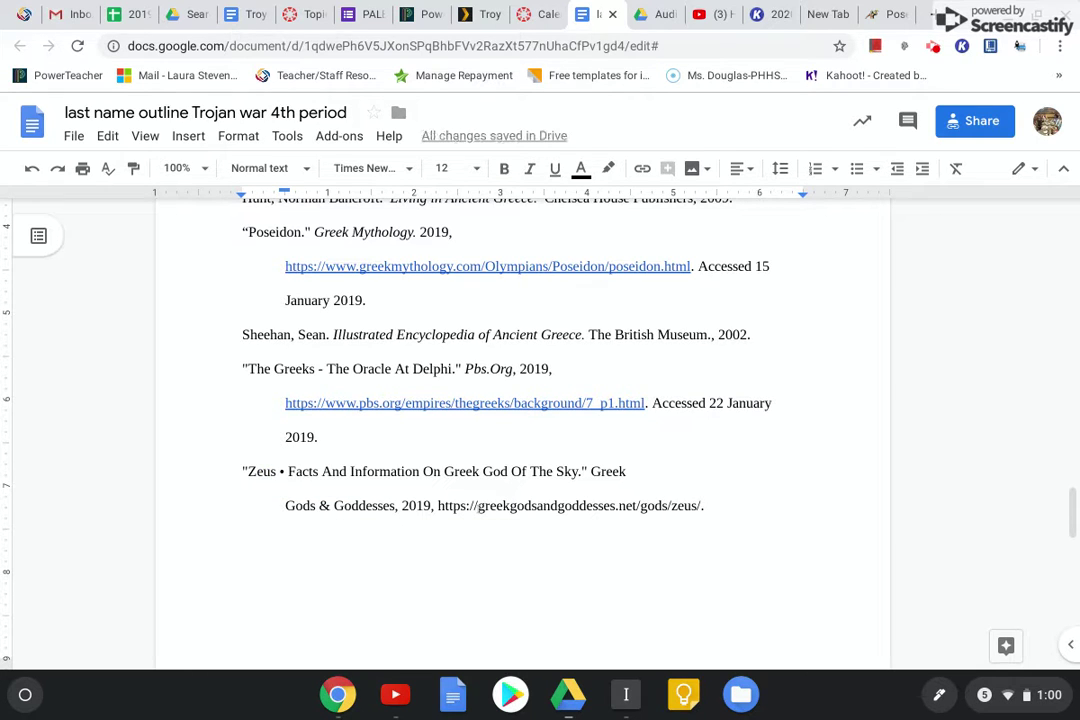
pyautogui.click(751, 516)
pyautogui.moveTo(655, 408); pyautogui.dragTo(682, 441)
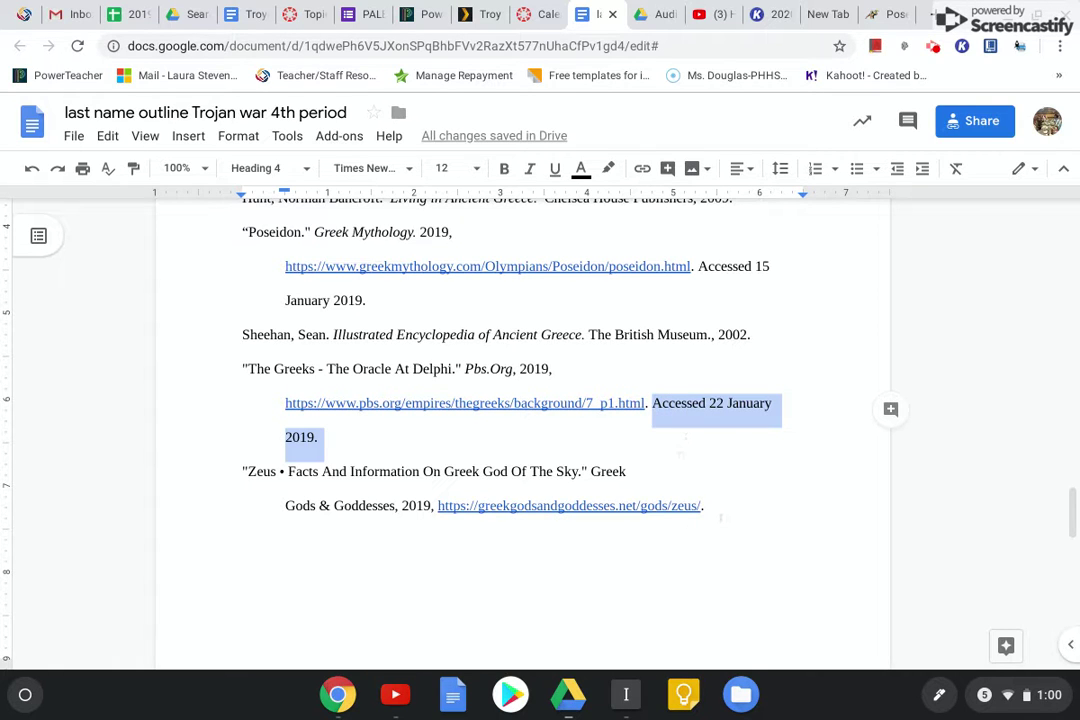
pyautogui.click(720, 508)
pyautogui.write('Accessed 22 January 2019.')
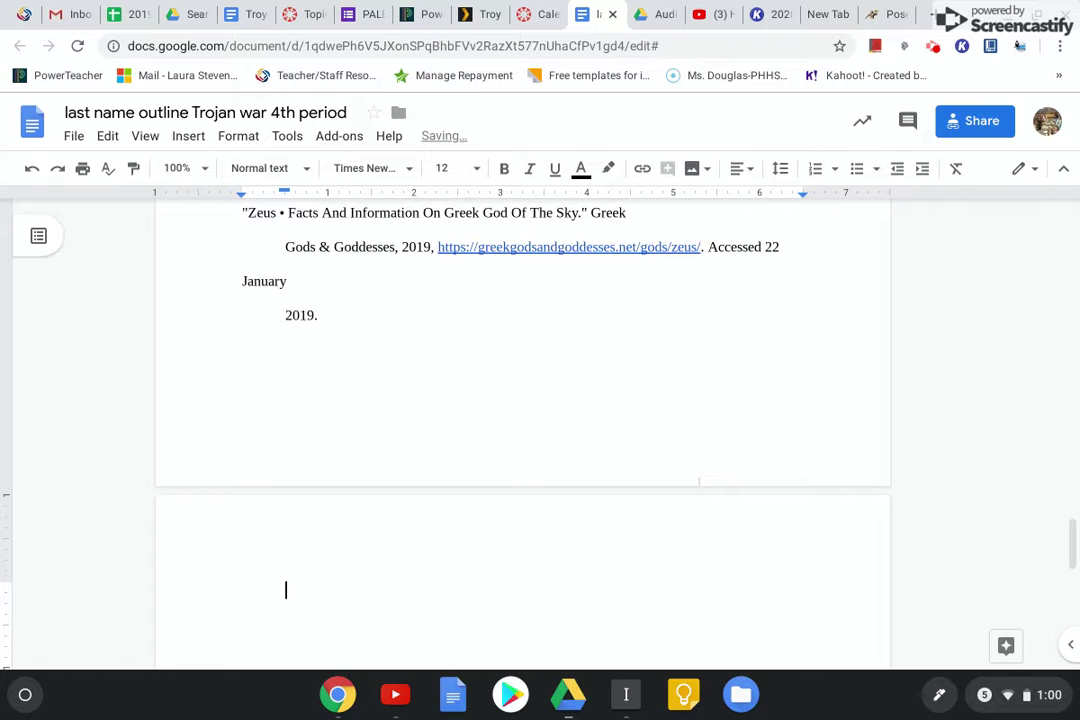
pyautogui.scroll(4, 520, 420)
pyautogui.scroll(-3, 755, 505)
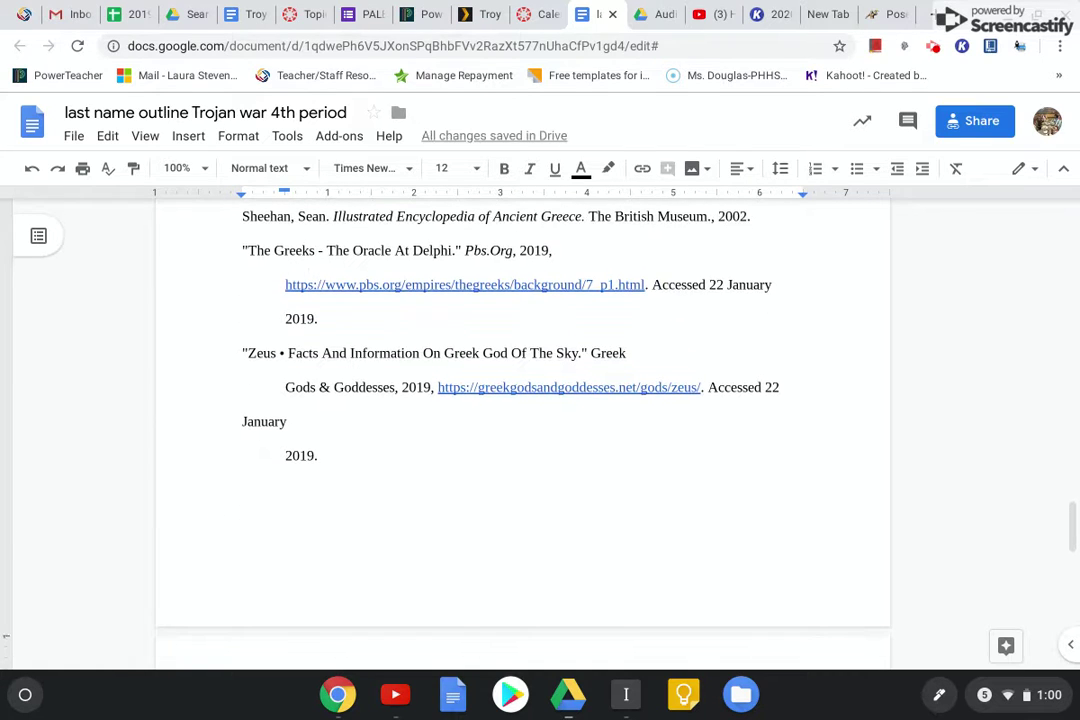
# Join "2019." to the "January" line of the Zeus entry and indent that line like the other continuation line.
pyautogui.click(234, 455)
pyautogui.press('BackSpace')
pyautogui.press('BackSpace')
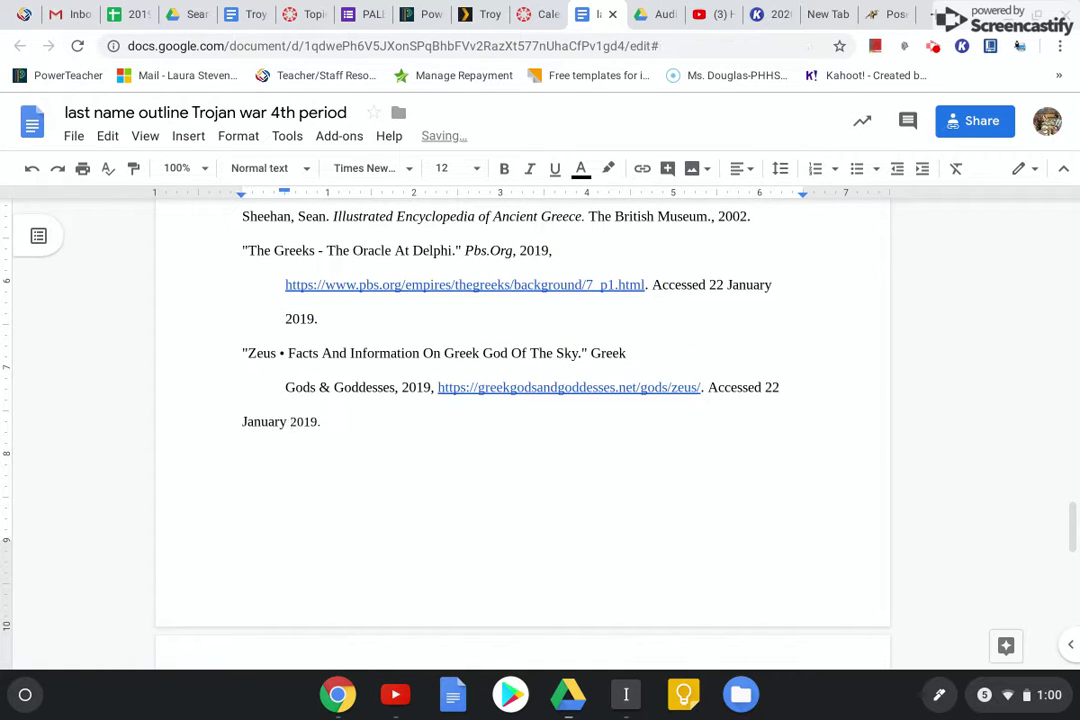
pyautogui.click(212, 424)
pyautogui.press('Tab')
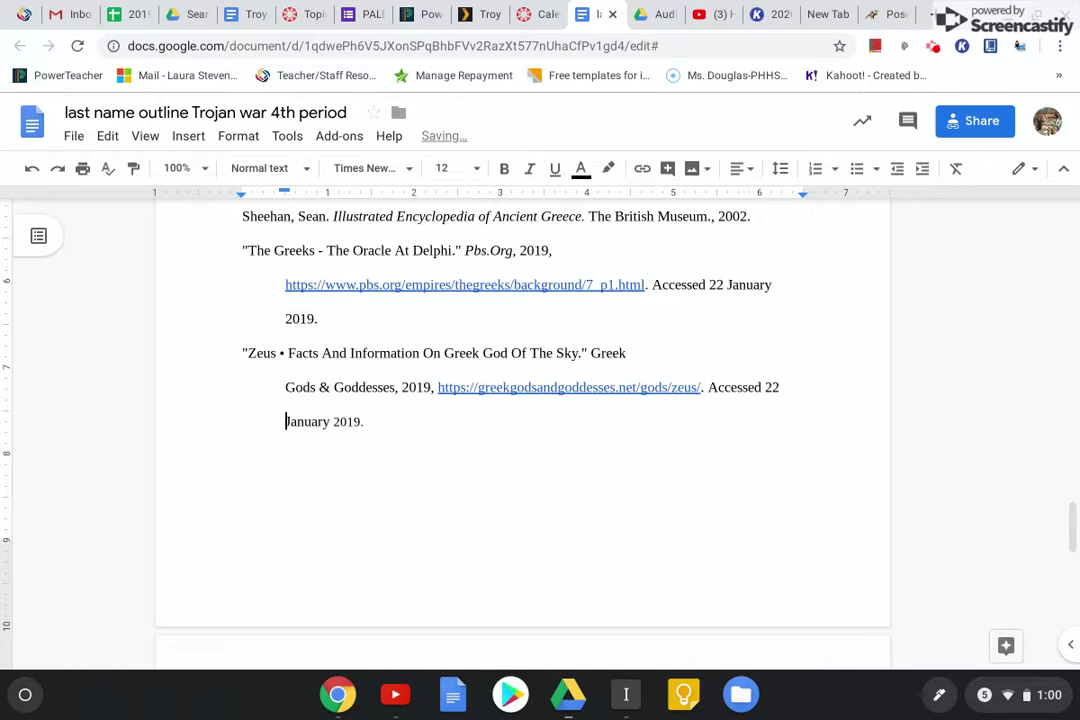
# Insert an unindented blank line between the Poseidon entry and the Sheehan entry in the Works Cited list.
pyautogui.scroll(2, 522, 430)
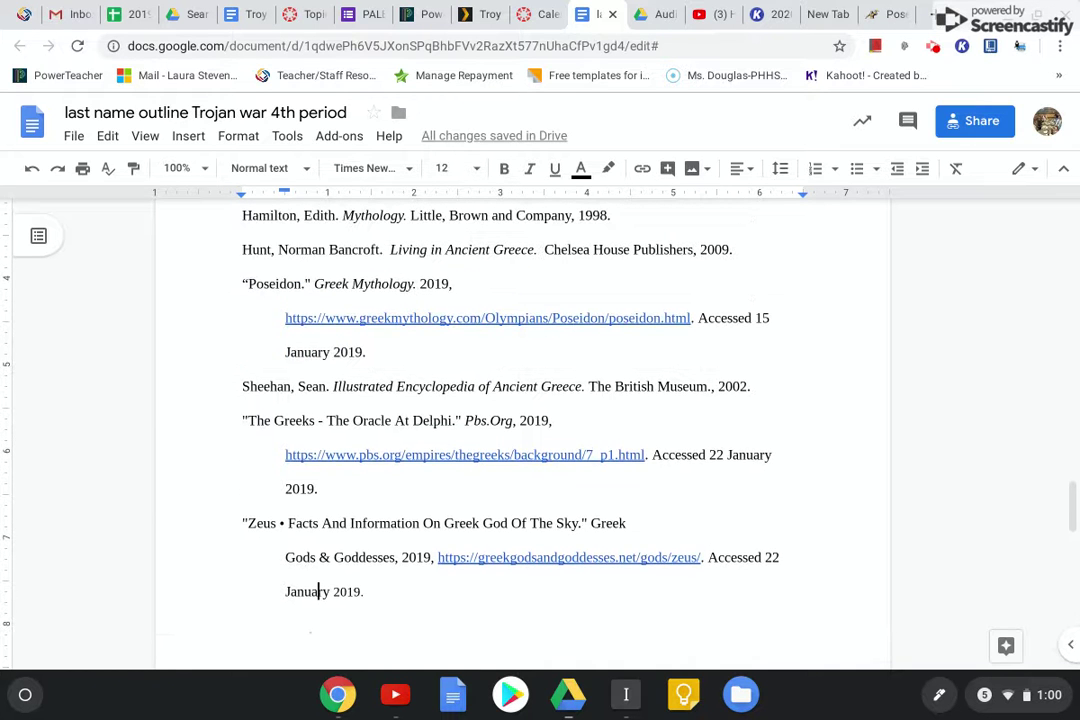
pyautogui.scroll(4, 500, 430)
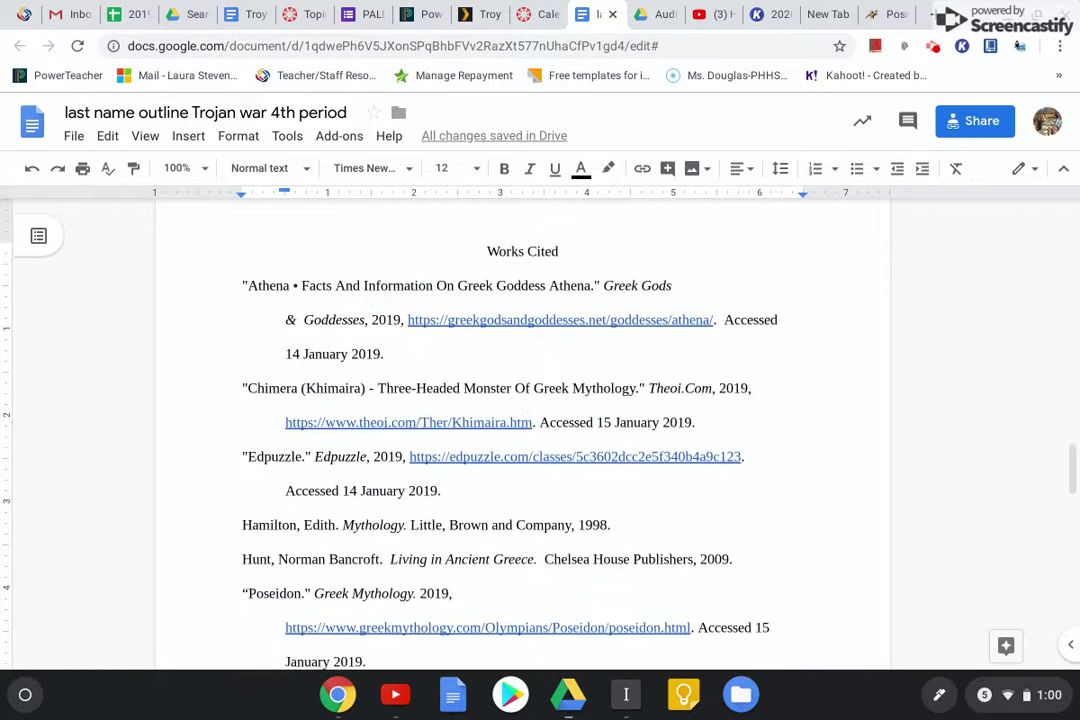
pyautogui.scroll(-1, 500, 430)
pyautogui.scroll(-1, 520, 430)
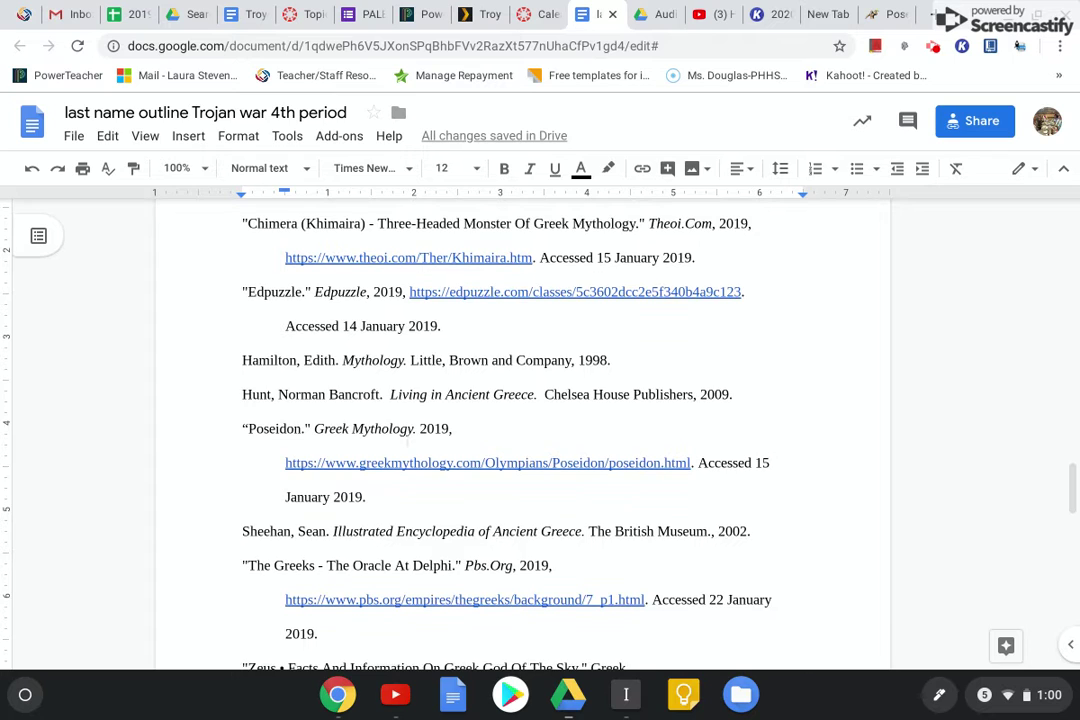
pyautogui.click(404, 505)
pyautogui.press('Return')
pyautogui.press('BackSpace')
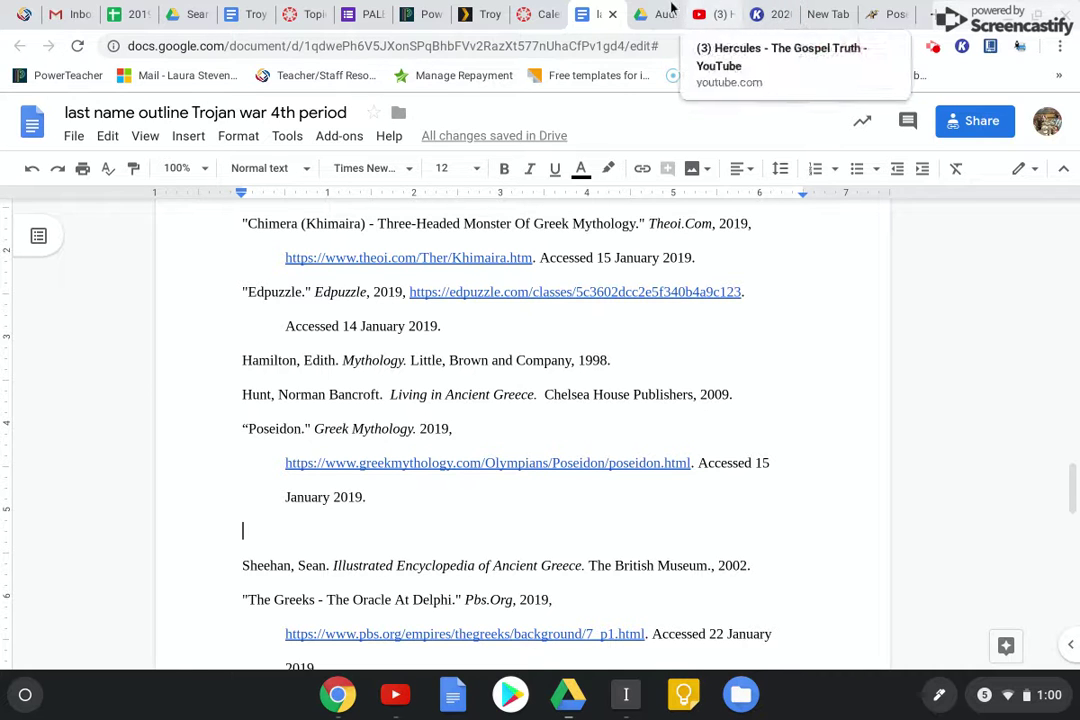
# Switch to the Poseidon page on greekgodsandgoddesses.net, generate its MLA citation with Cite This For Me, and copy the citation text.
pyautogui.click(890, 10)
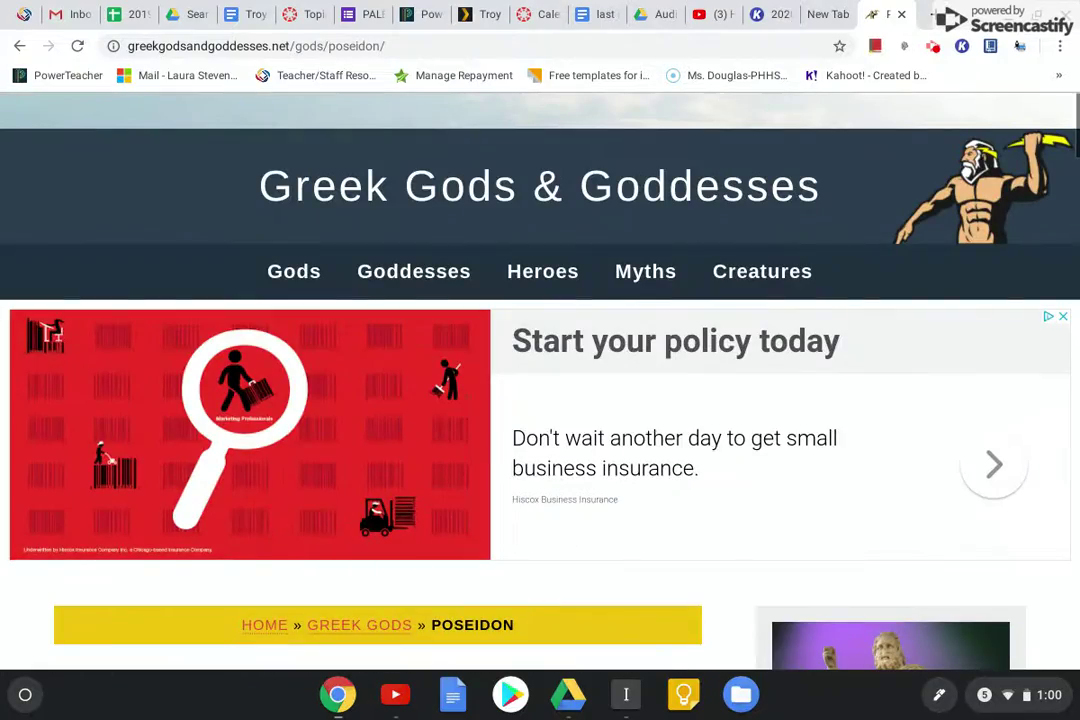
pyautogui.scroll(-15, 540, 380)
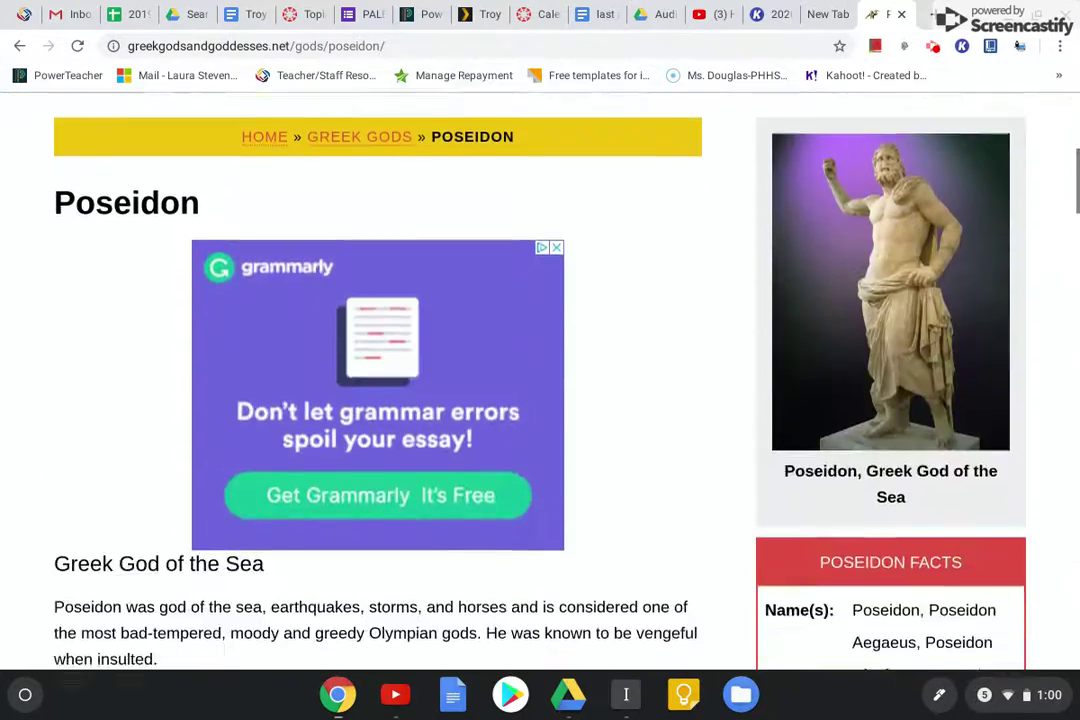
pyautogui.scroll(9, 380, 380)
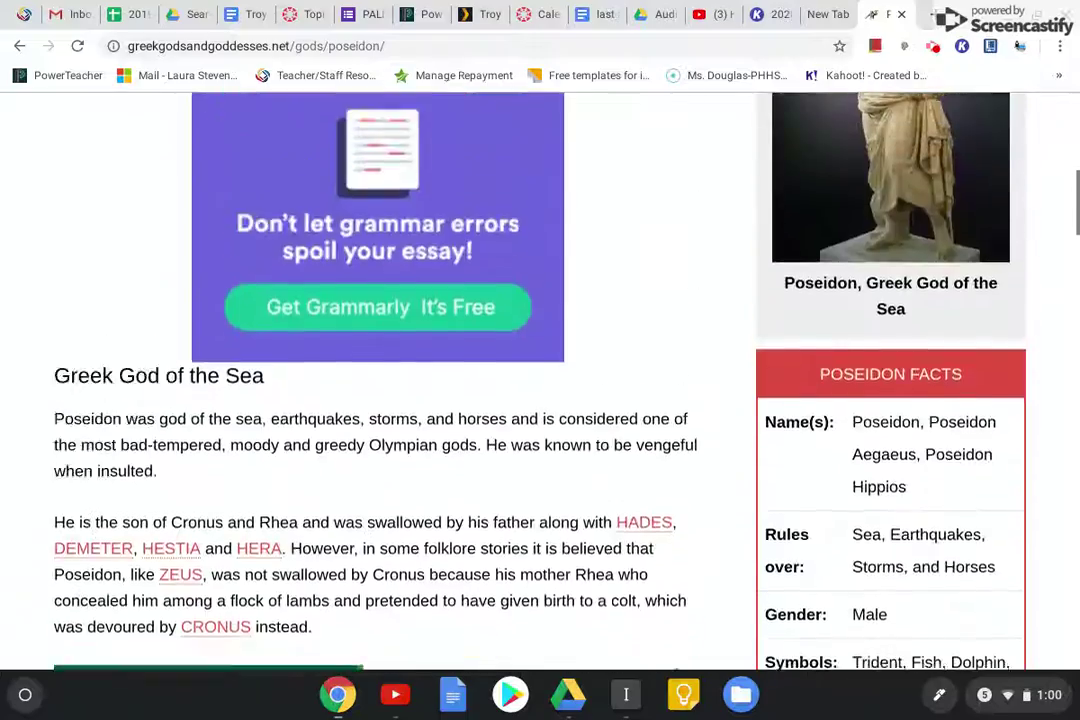
pyautogui.scroll(-4, 380, 380)
pyautogui.scroll(-2, 380, 380)
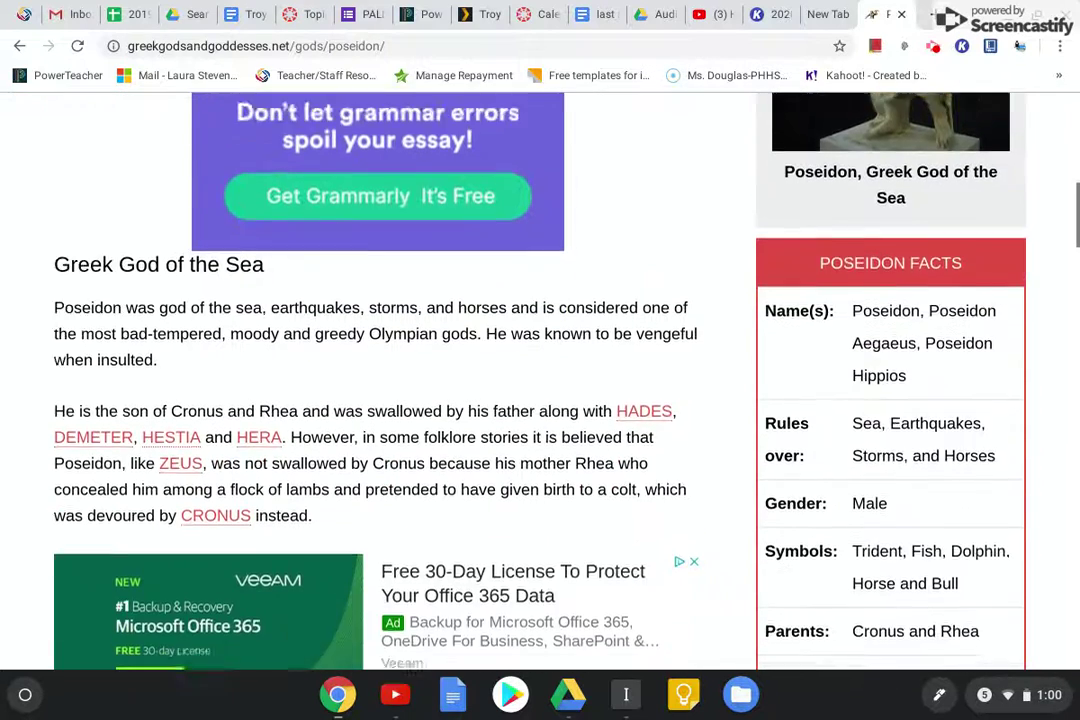
pyautogui.scroll(6, 380, 380)
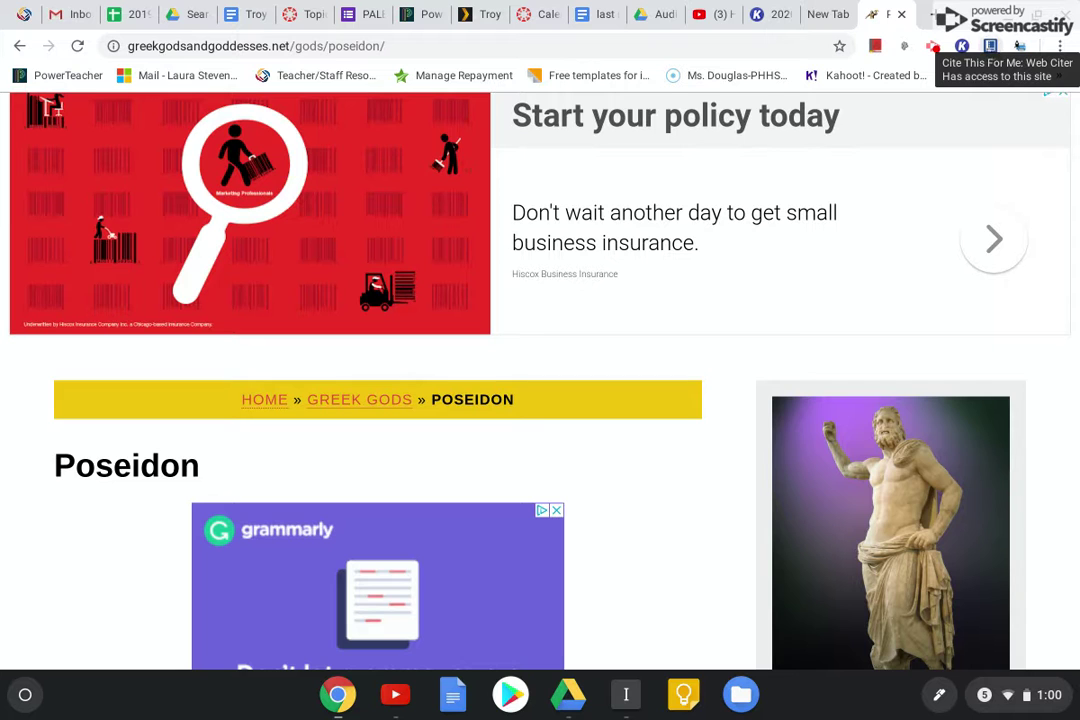
pyautogui.click(990, 46)
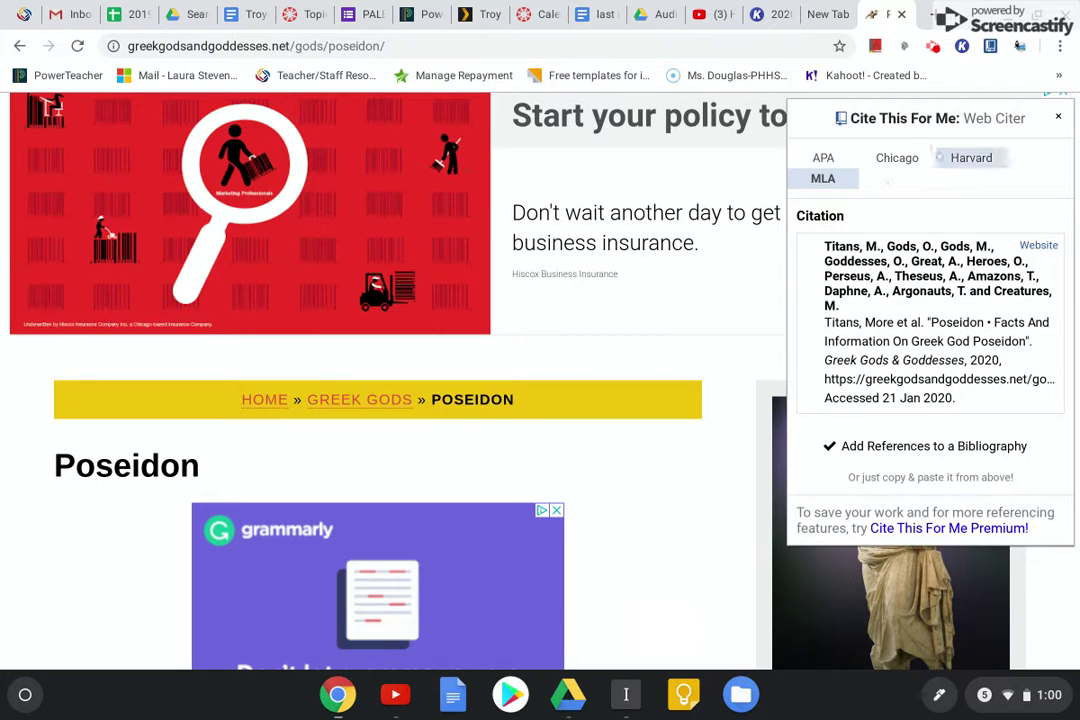
pyautogui.click(824, 178)
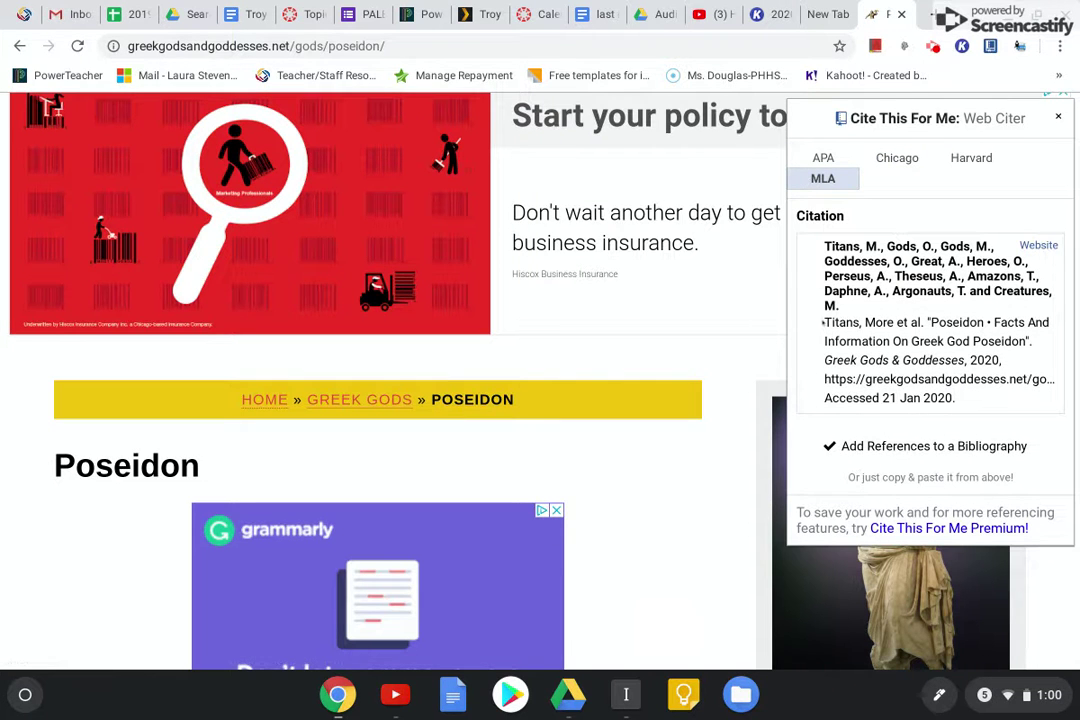
pyautogui.moveTo(822, 322); pyautogui.dragTo(970, 421)
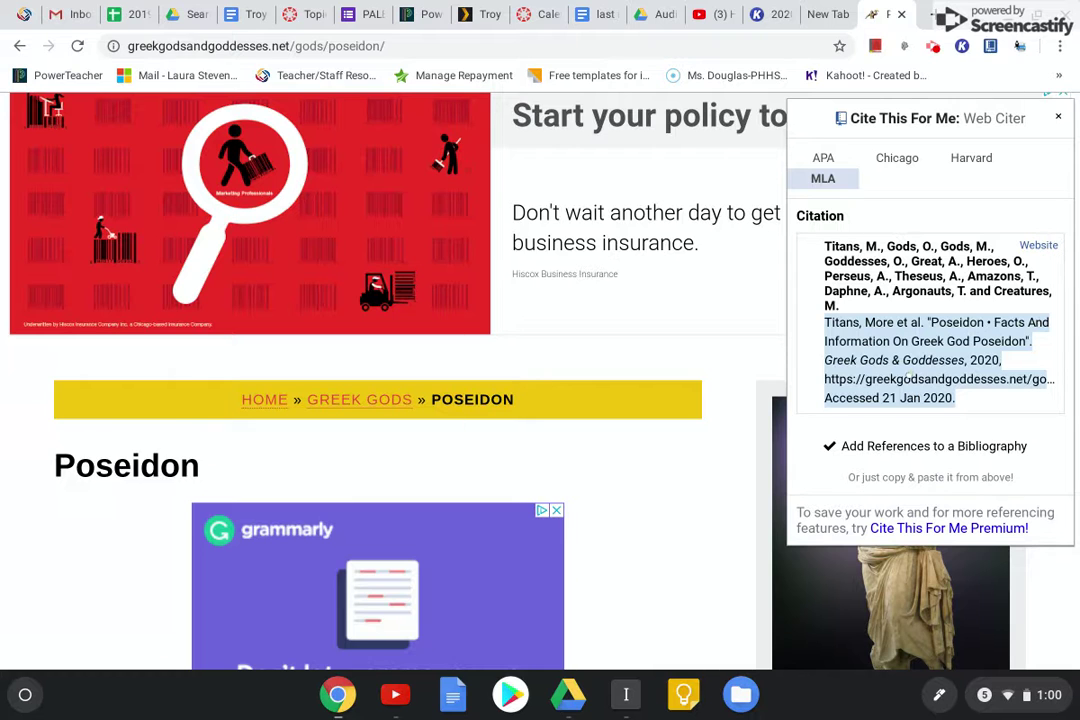
# Return to the outline document and paste the Poseidon citation without formatting on the blank line, removing the extra line below it.
pyautogui.click(597, 13)
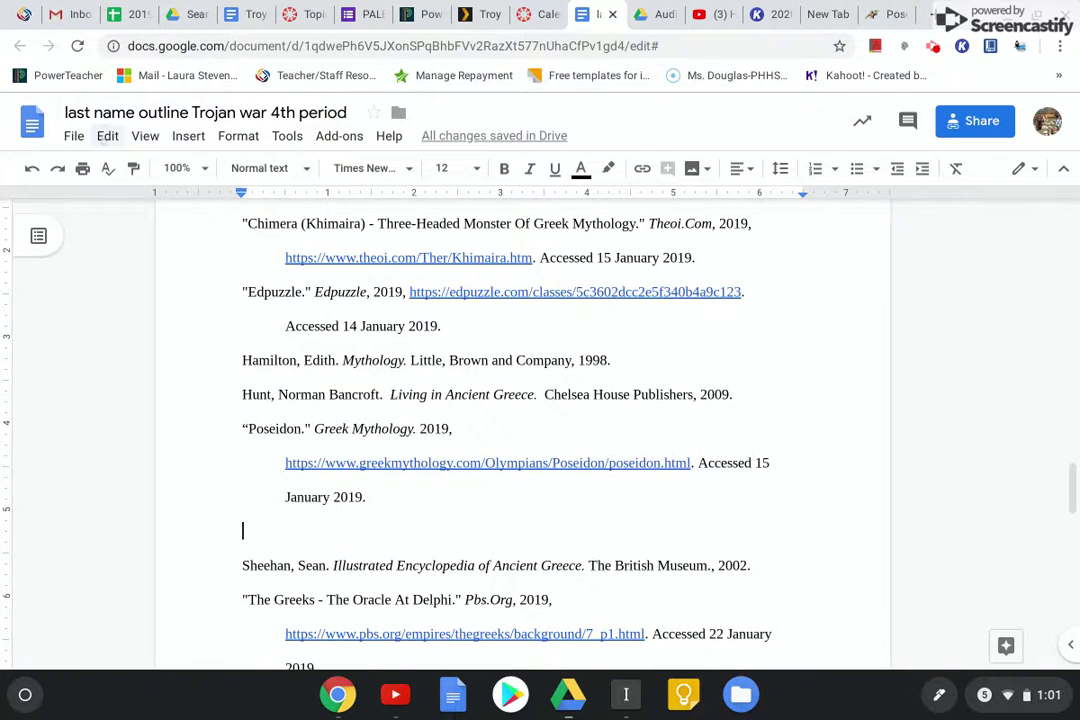
pyautogui.click(107, 135)
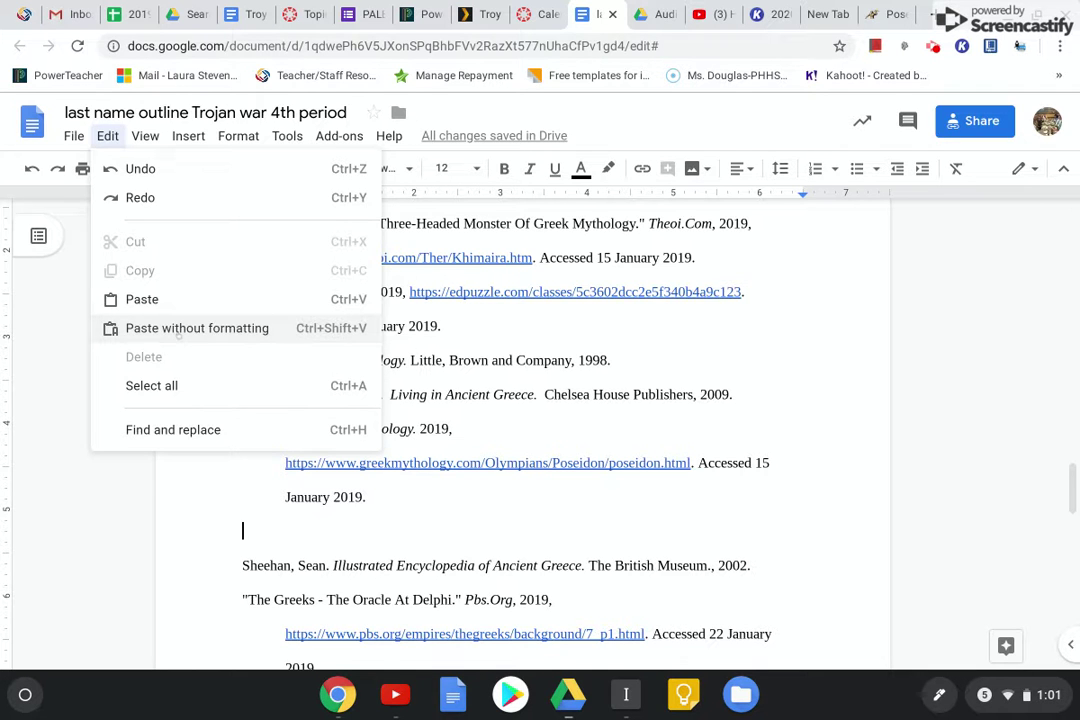
pyautogui.click(178, 330)
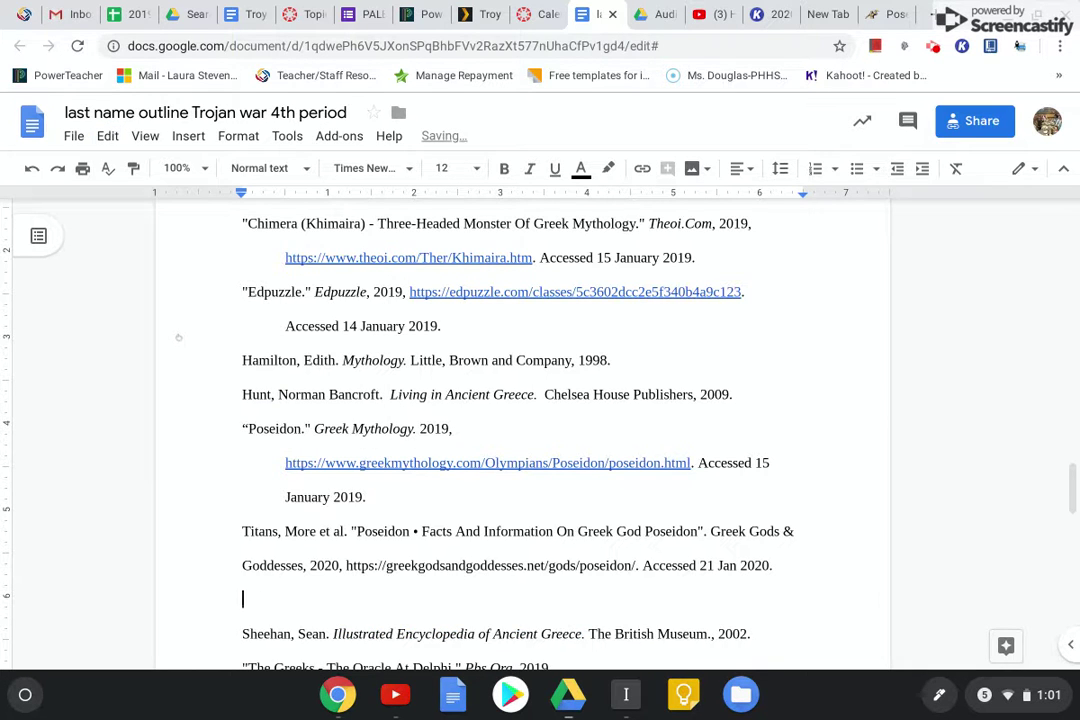
pyautogui.press('BackSpace')
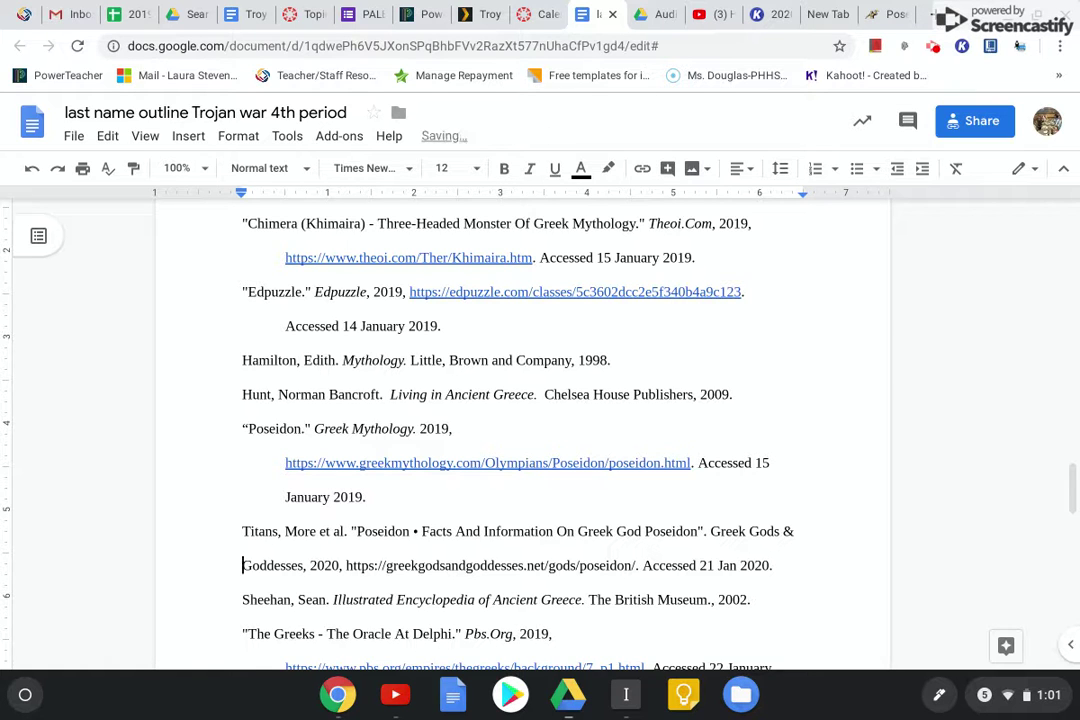
# Indent the second and third lines of the pasted Poseidon citation as a hanging indent.
pyautogui.press('Tab')
pyautogui.press('Down')
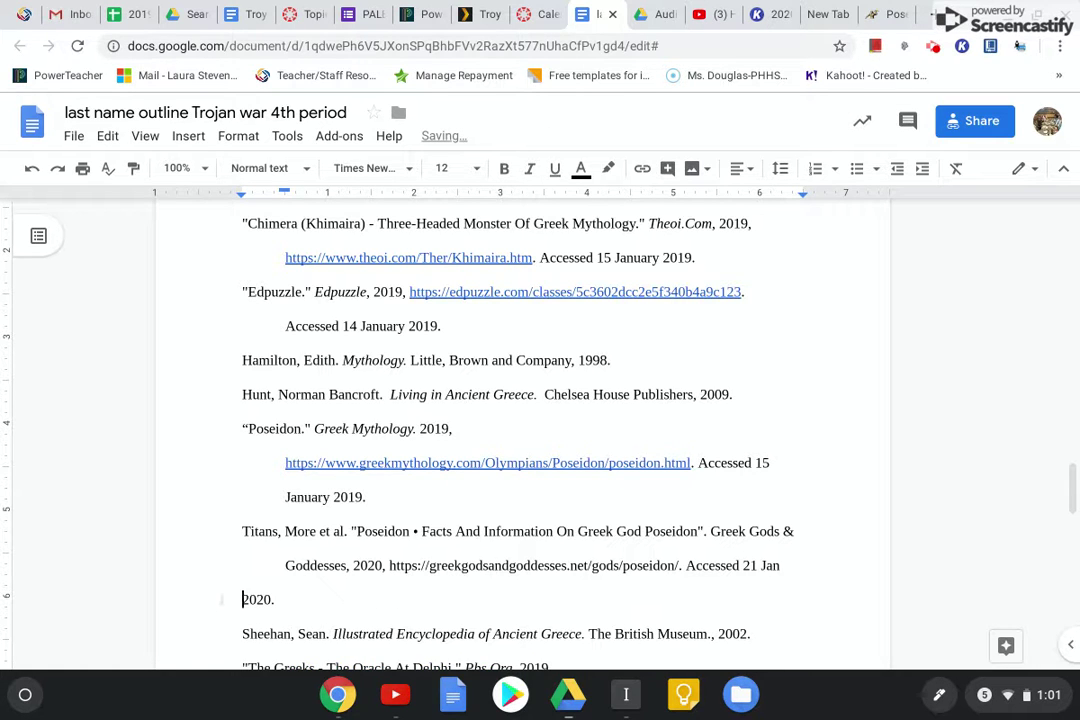
pyautogui.press('Tab')
pyautogui.press('Up')
# Delete the author credit at the start of the pasted Poseidon citation so it begins with the article title.
pyautogui.click(350, 531)
pyautogui.moveTo(351, 531); pyautogui.dragTo(244, 540)
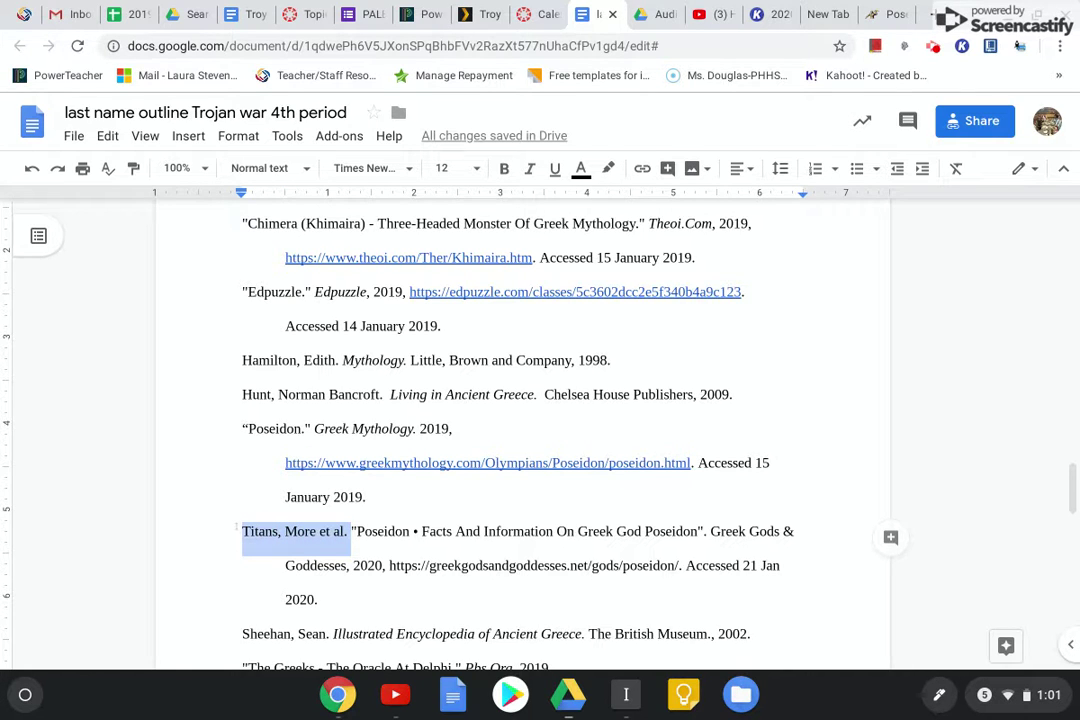
pyautogui.press('BackSpace')
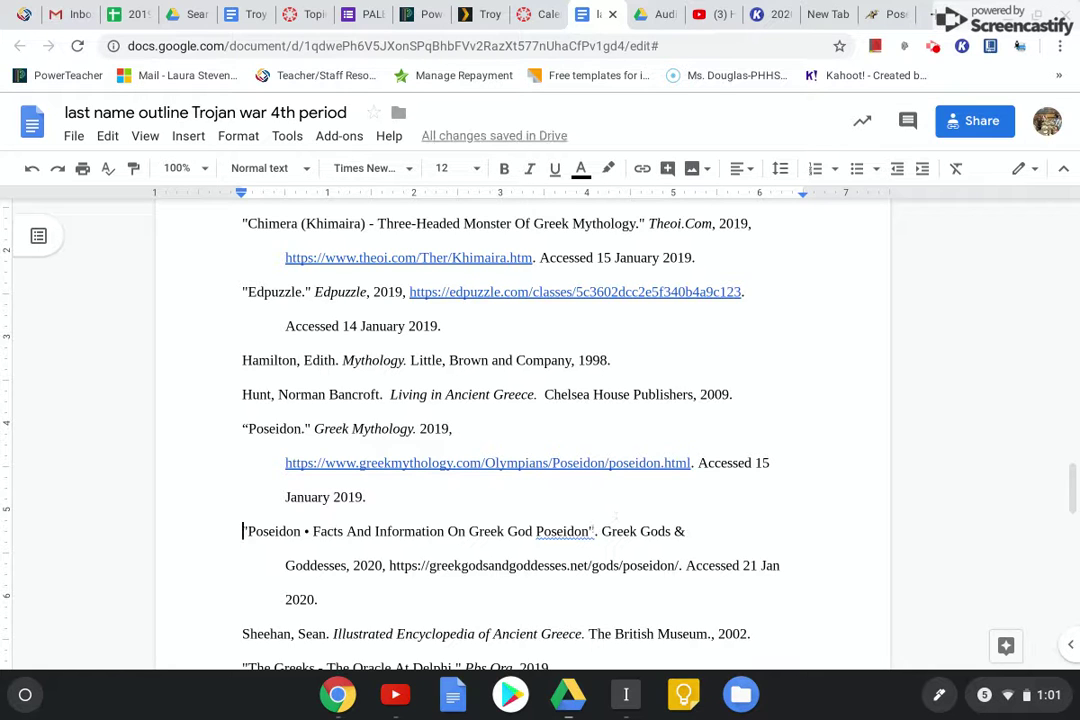
# Italicize the website name "Greek Gods & Goddesses" in the new Poseidon entry.
pyautogui.moveTo(598, 531); pyautogui.dragTo(344, 552)
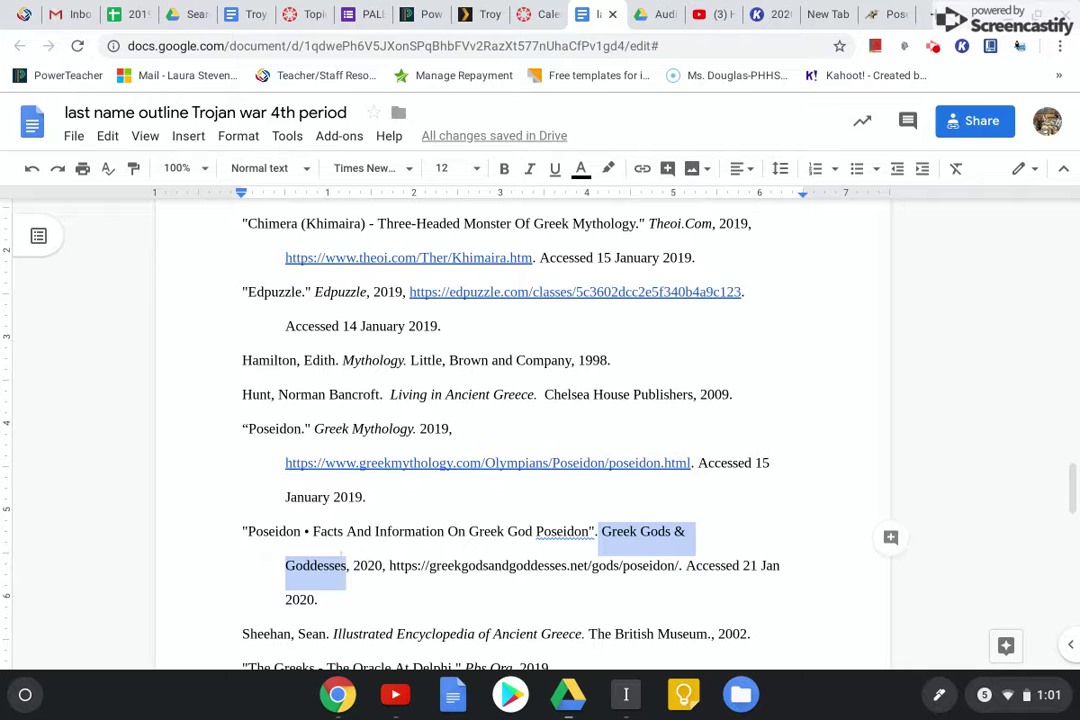
pyautogui.hotkey('ctrl', 'i')
pyautogui.click(402, 592)
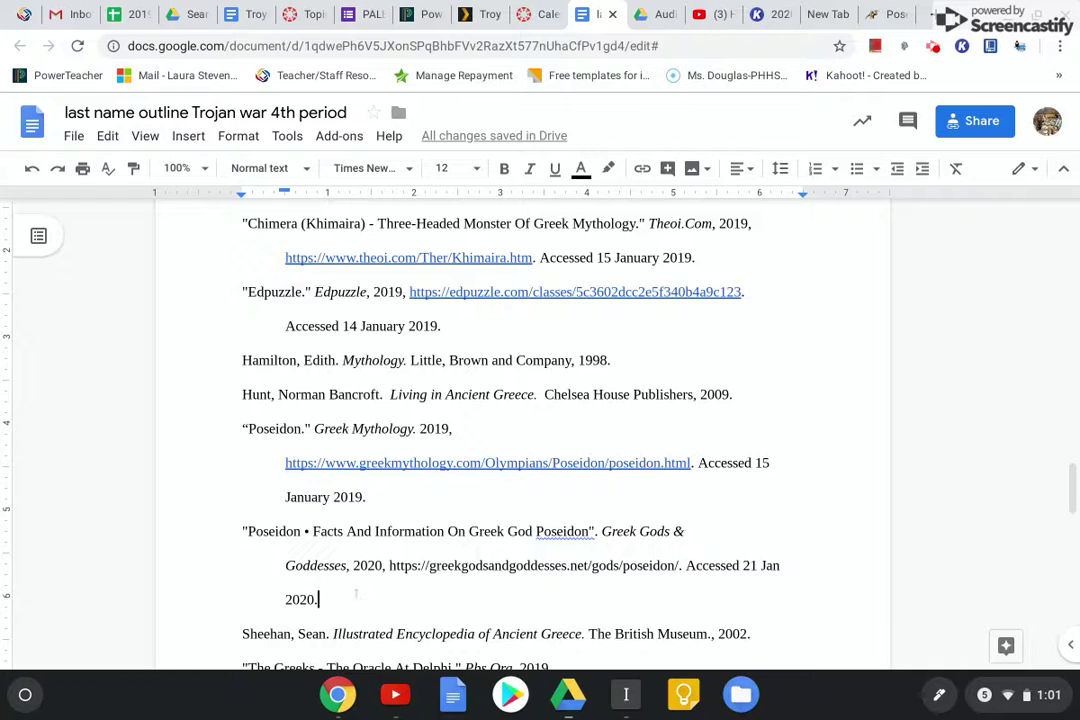
pyautogui.moveTo(355, 600); pyautogui.dragTo(231, 523)
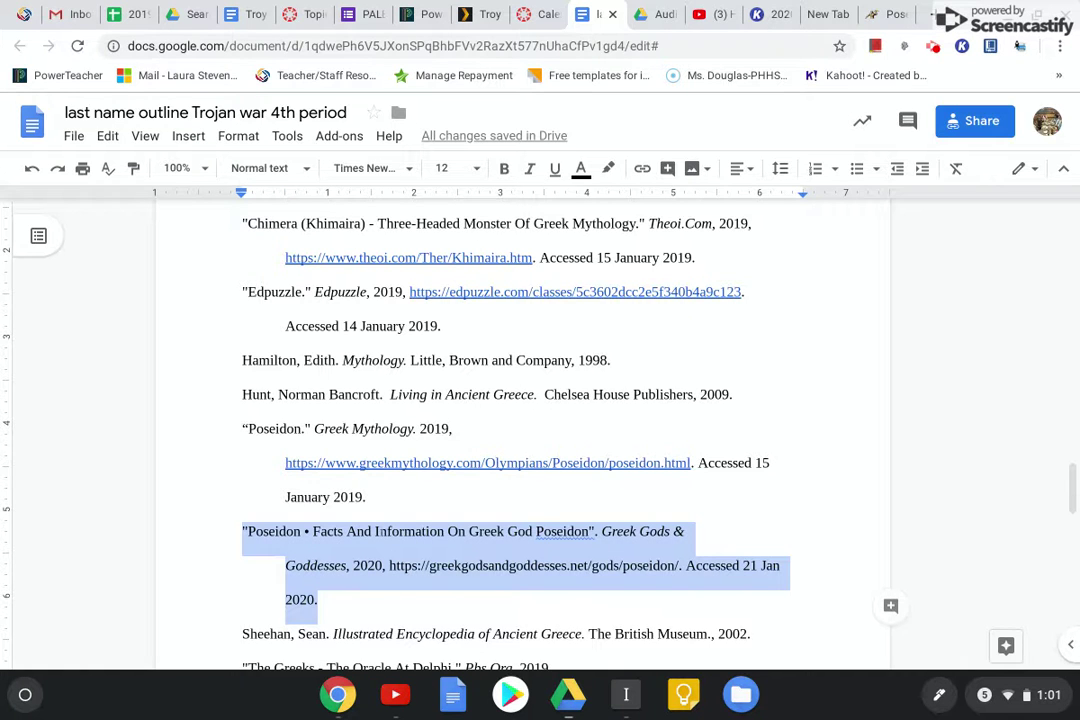
pyautogui.click(275, 487)
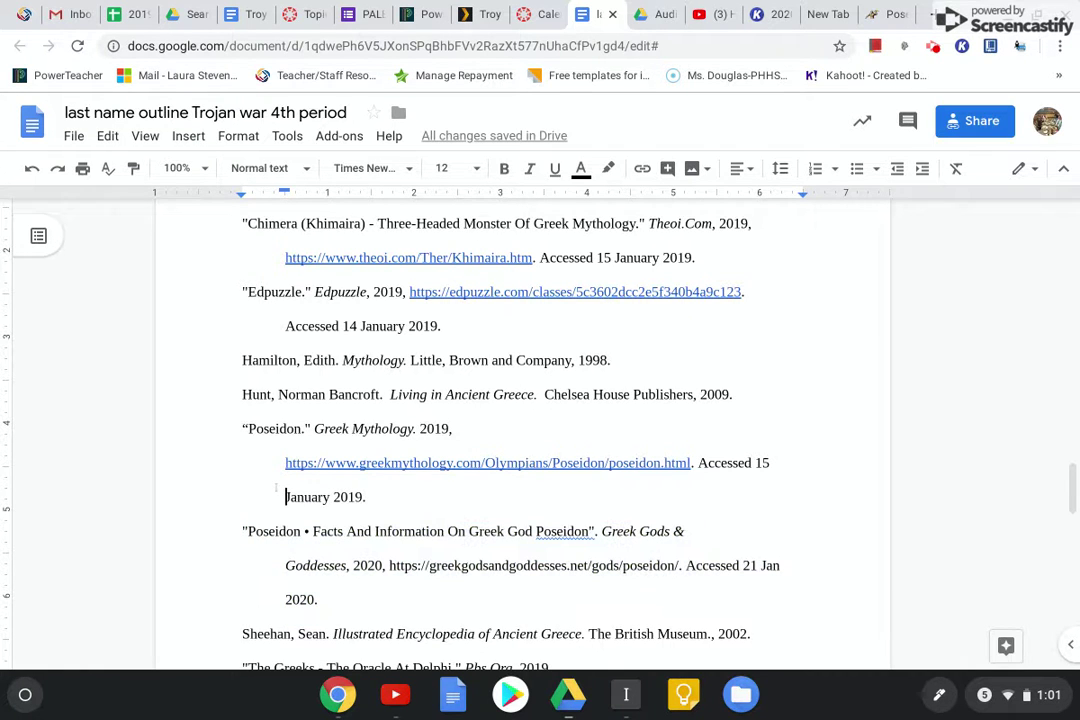
pyautogui.click(297, 428)
pyautogui.click(657, 531)
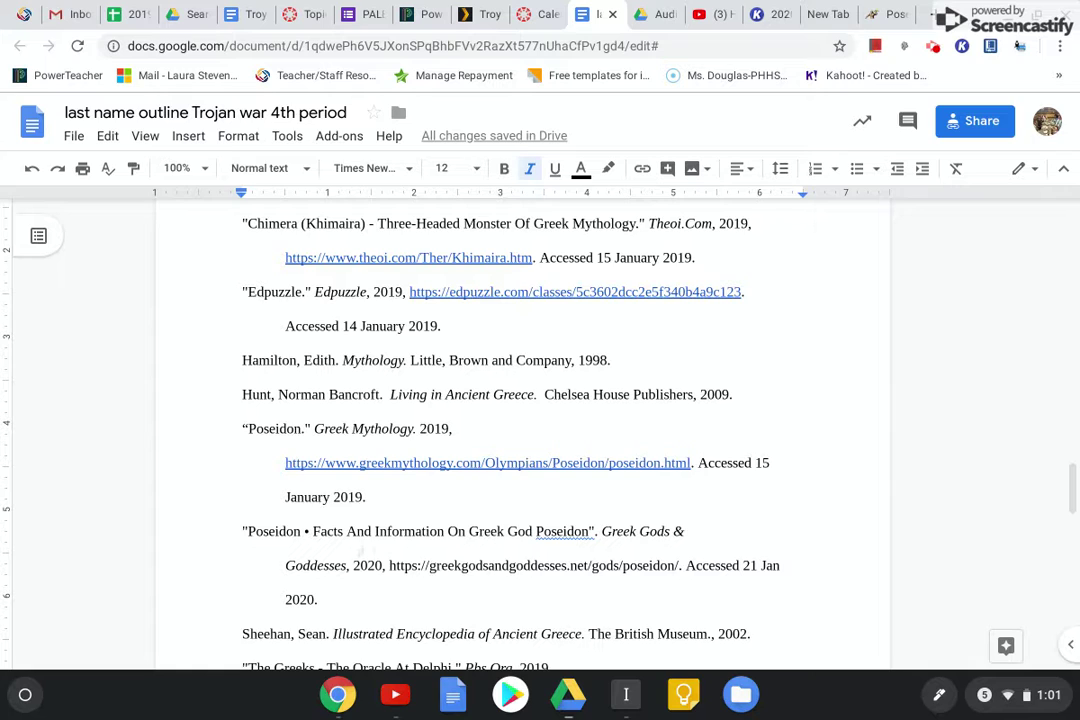
# Review the year, URL and access date of the new Poseidon entry, and check the outline and Works Cited list back to the first page.
pyautogui.click(357, 565)
pyautogui.click(461, 565)
pyautogui.click(741, 565)
pyautogui.click(385, 612)
pyautogui.scroll(15, 520, 430)
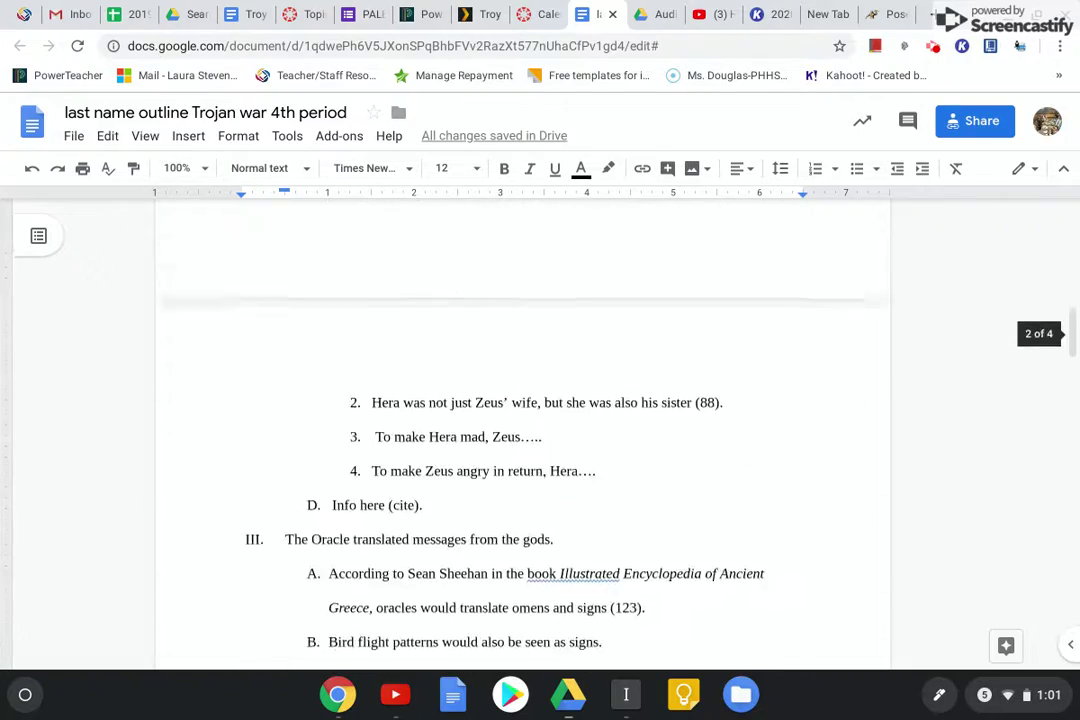
pyautogui.scroll(10, 520, 430)
pyautogui.scroll(-5, 520, 430)
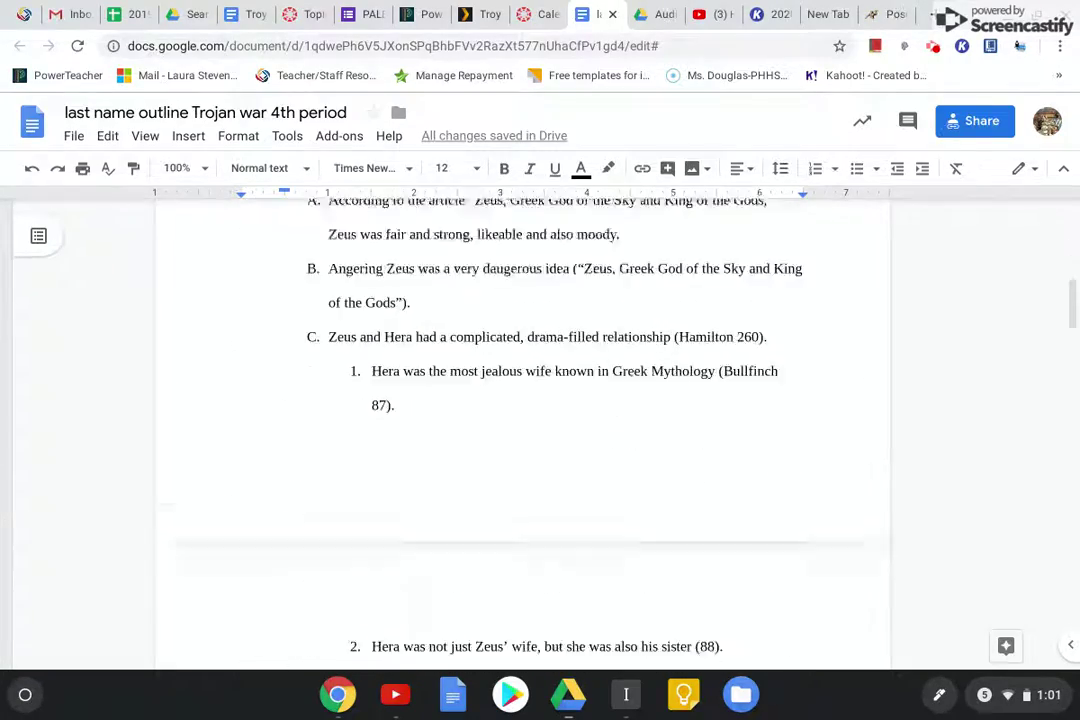
pyautogui.scroll(-15, 520, 430)
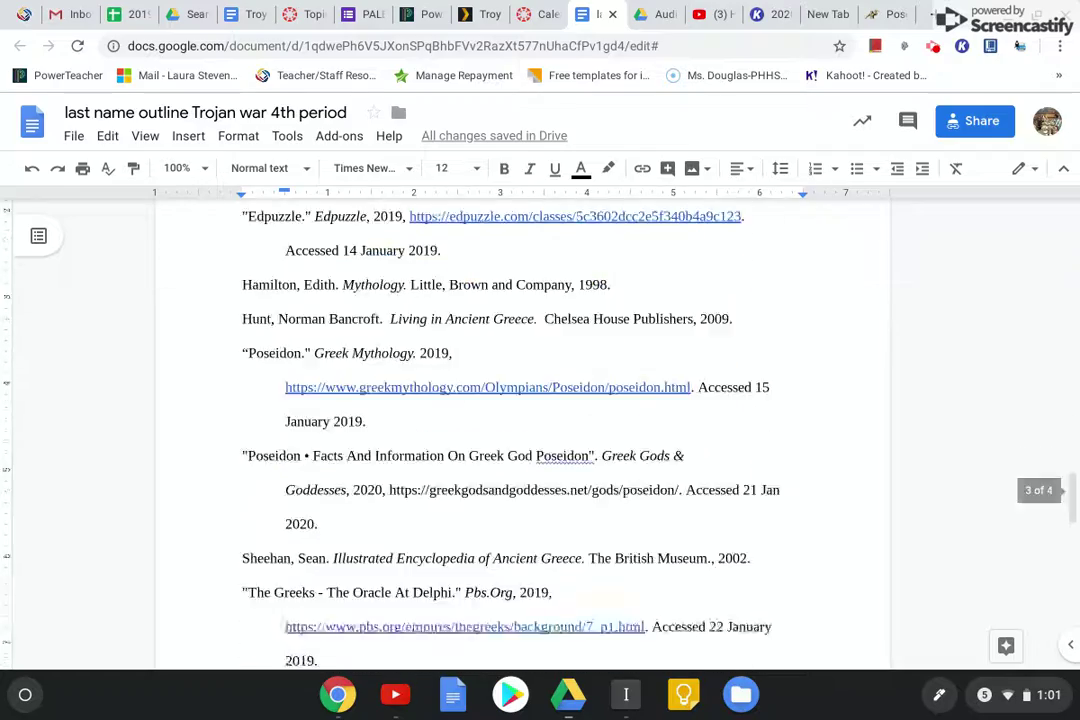
pyautogui.scroll(-7, 520, 430)
pyautogui.scroll(10, 520, 430)
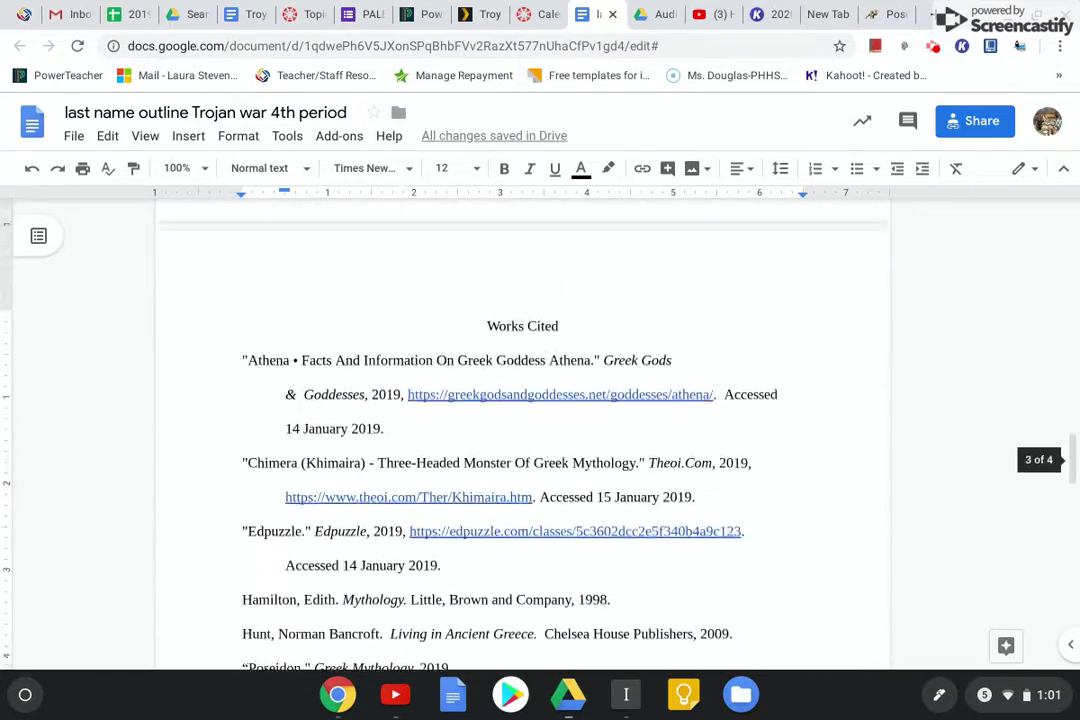
pyautogui.scroll(10, 520, 430)
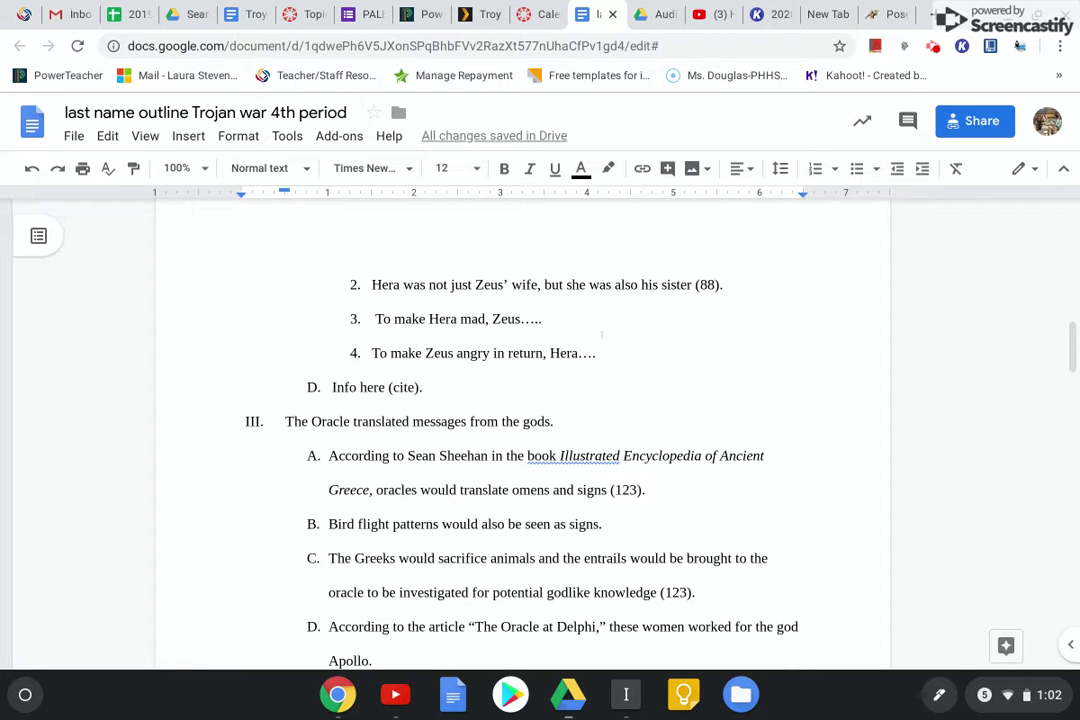
pyautogui.scroll(10, 267, 583)
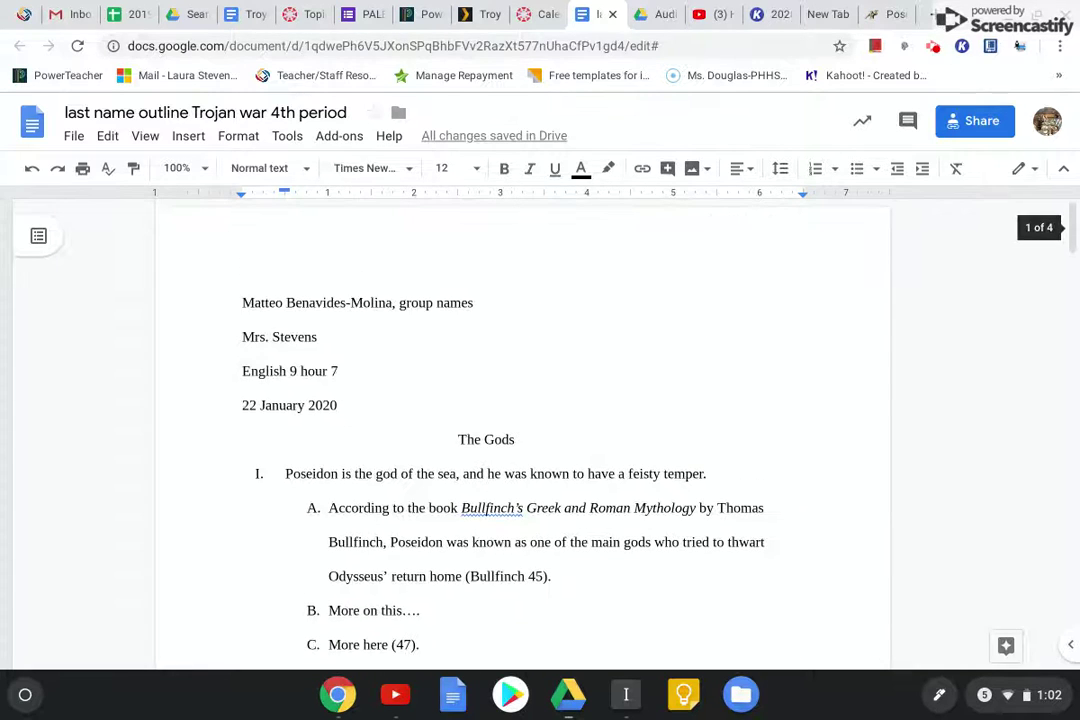